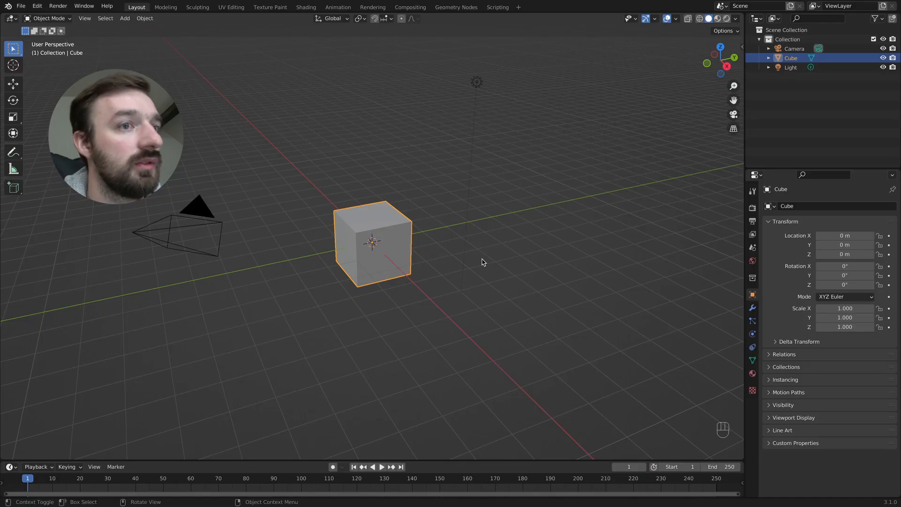
Delete all the default objects, the camera, cube and light, from the scene.
key(a)
key(x)
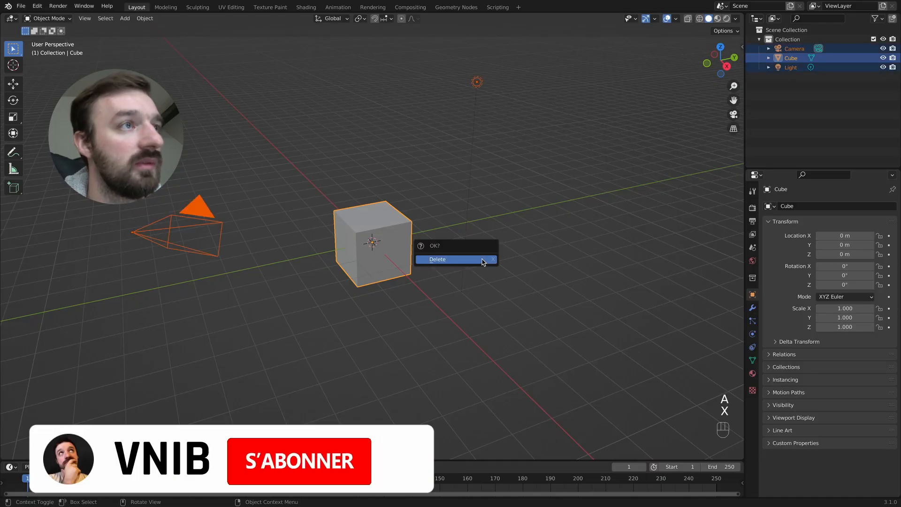
click(482, 262)
Add a UV sphere and raise it about 2.39 m along the Z axis.
key(shift+a)
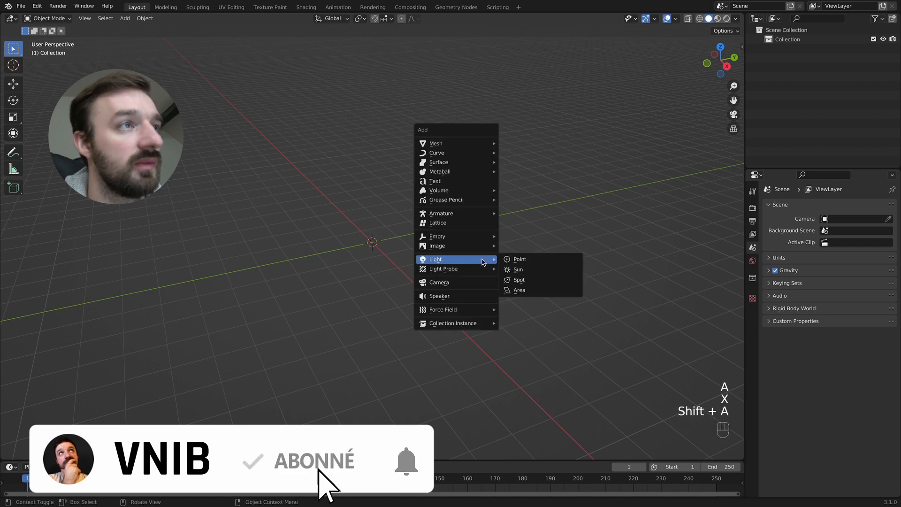
mouse_move(469, 143)
click(531, 172)
key(g)
key(z)
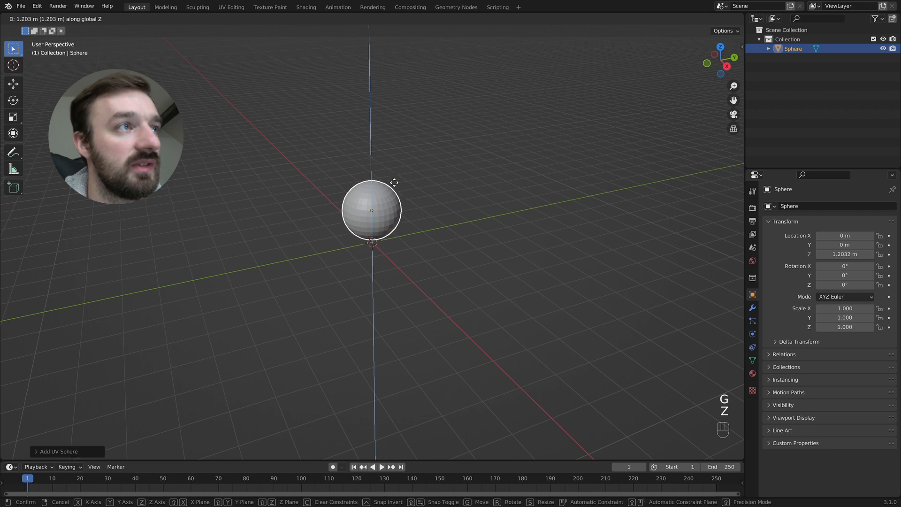
click(389, 153)
Apply smooth shading to the sphere.
click(146, 19)
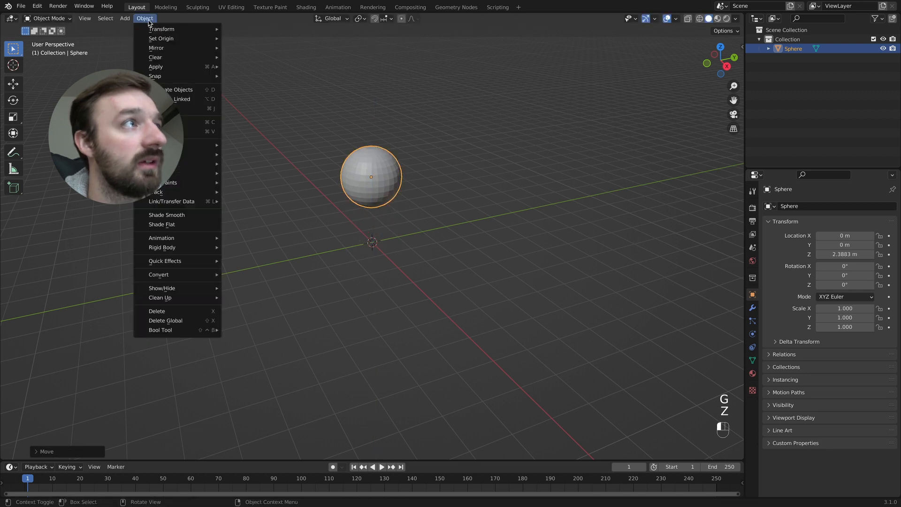
click(183, 217)
scroll(354, 180, up, 3)
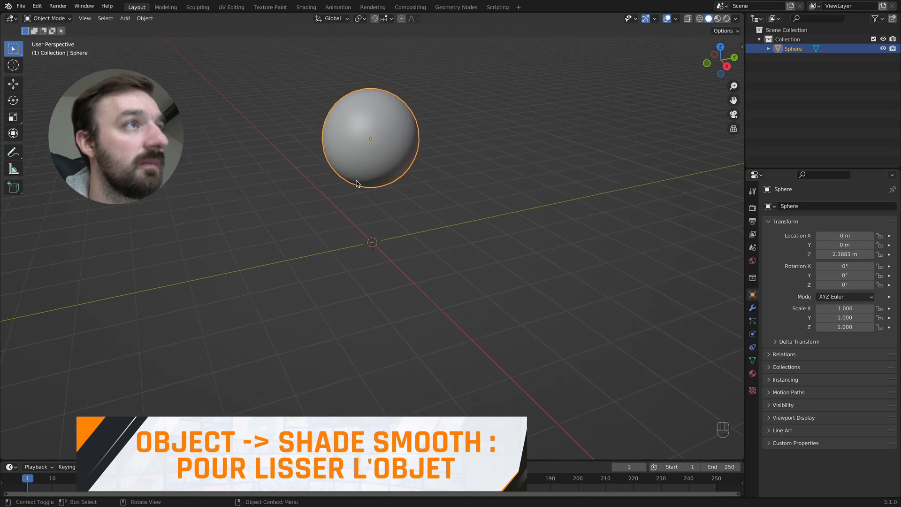
Switch to the Shading workspace and create a new material for the sphere named "simple carbonne".
click(306, 7)
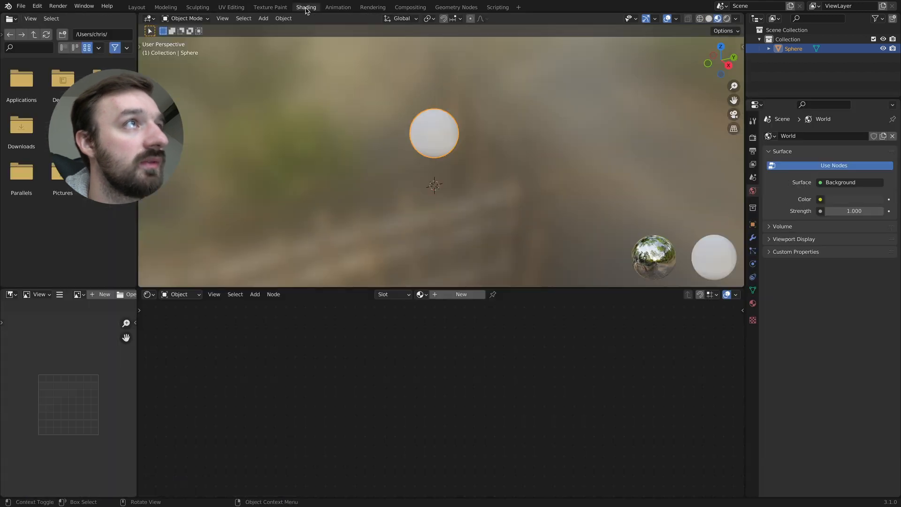
click(463, 294)
scroll(423, 315, down, 1)
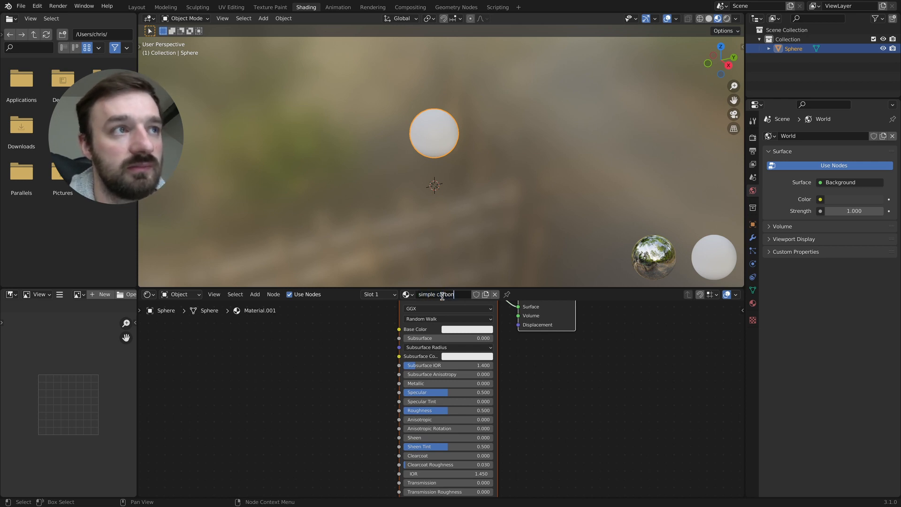
scroll(385, 324, down, 2)
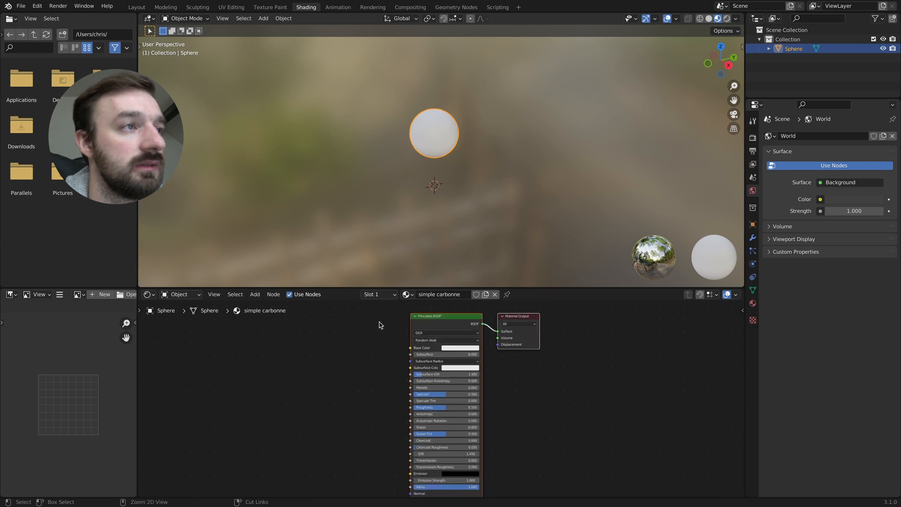
Add an Image Texture node beside the Principled BSDF node and place a duplicate of it underneath.
key(shift+a)
click(339, 350)
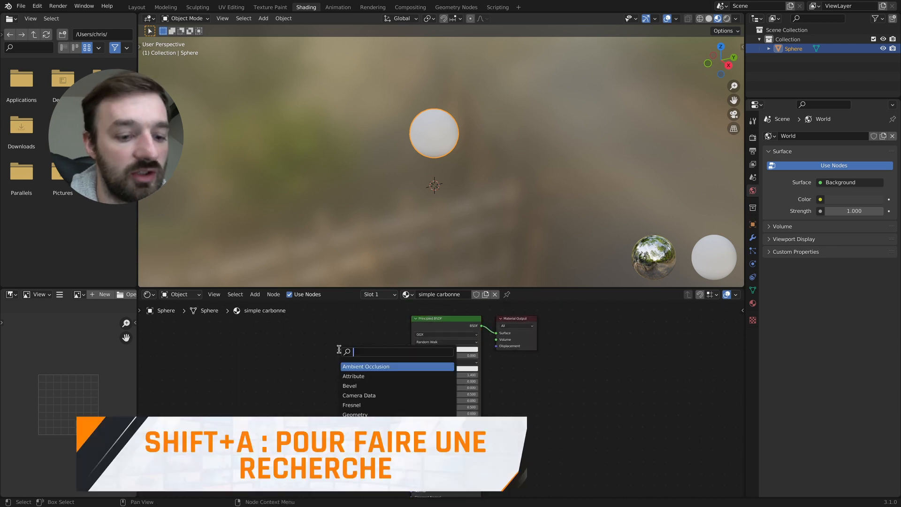
text(image)
key(Return)
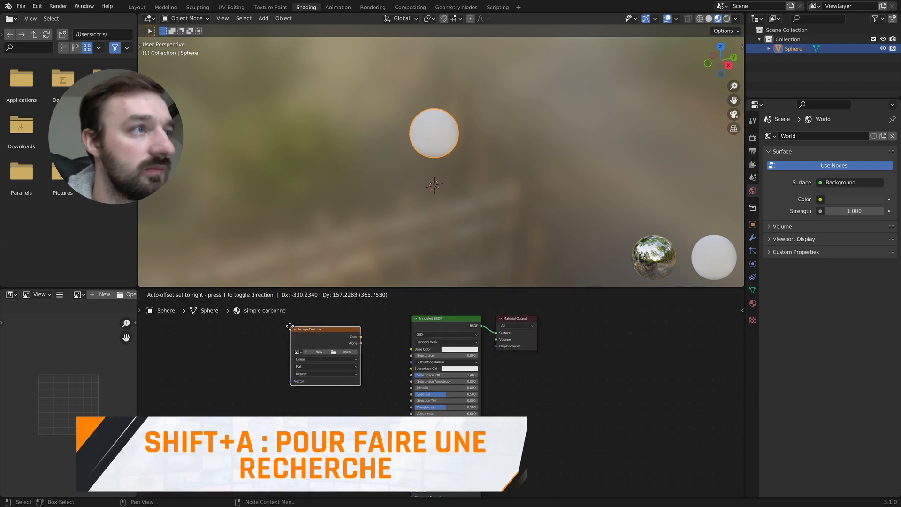
click(290, 355)
key(shift+d)
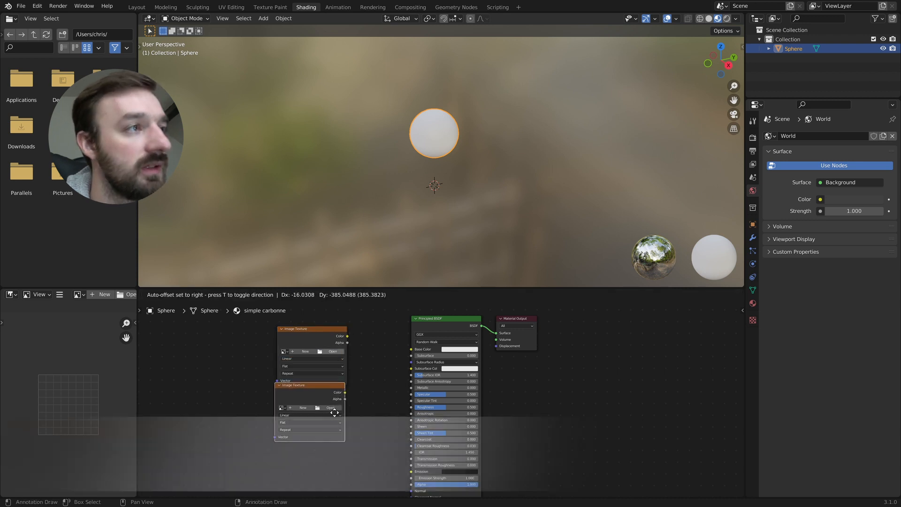
click(336, 415)
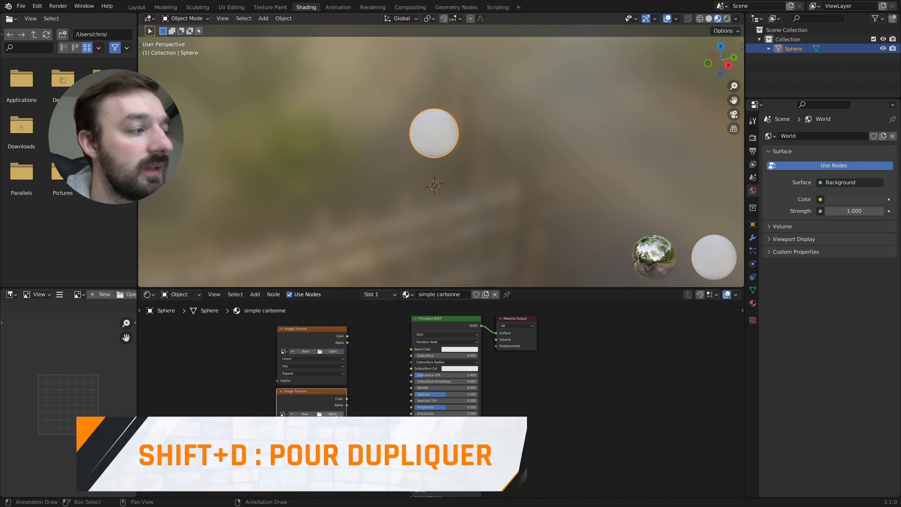
Load the TexturesCom_Plastic_CarbonFiber images into both Image Texture nodes and connect the upper one's Color to the shader's Base Color.
click(332, 358)
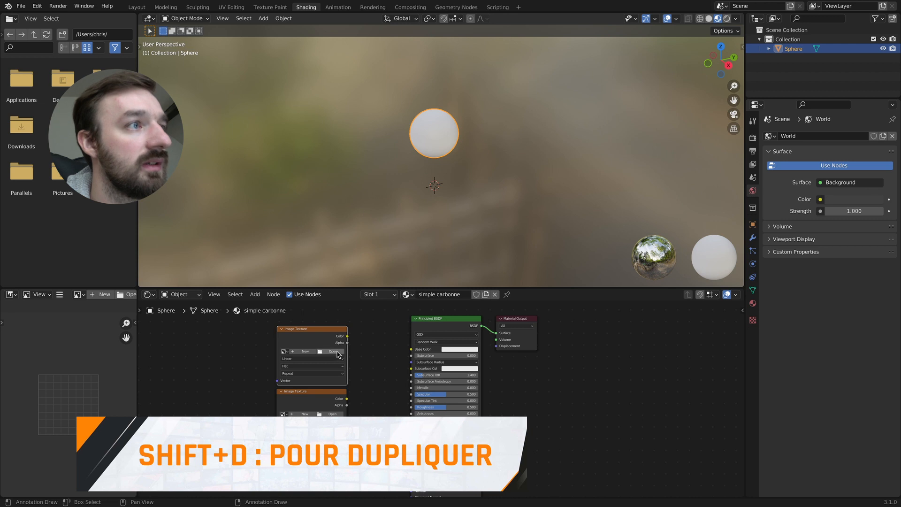
click(336, 352)
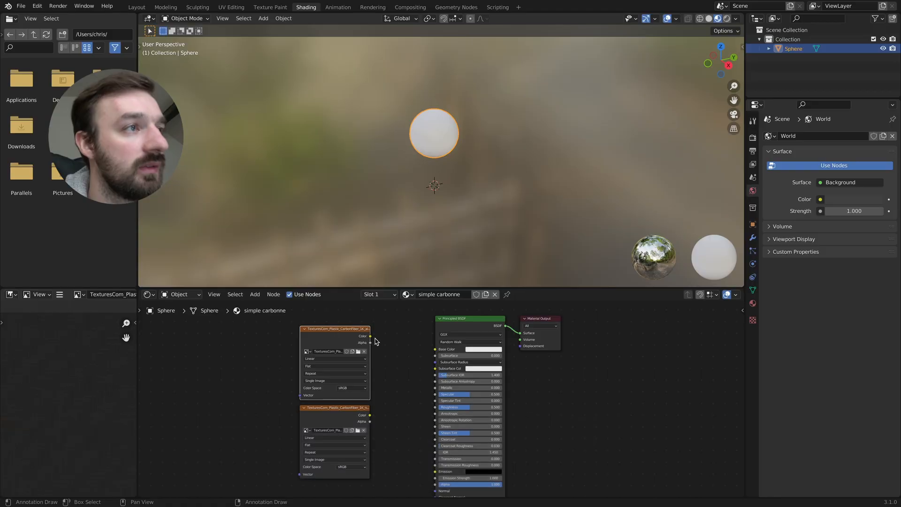
drag(370, 337, 435, 349)
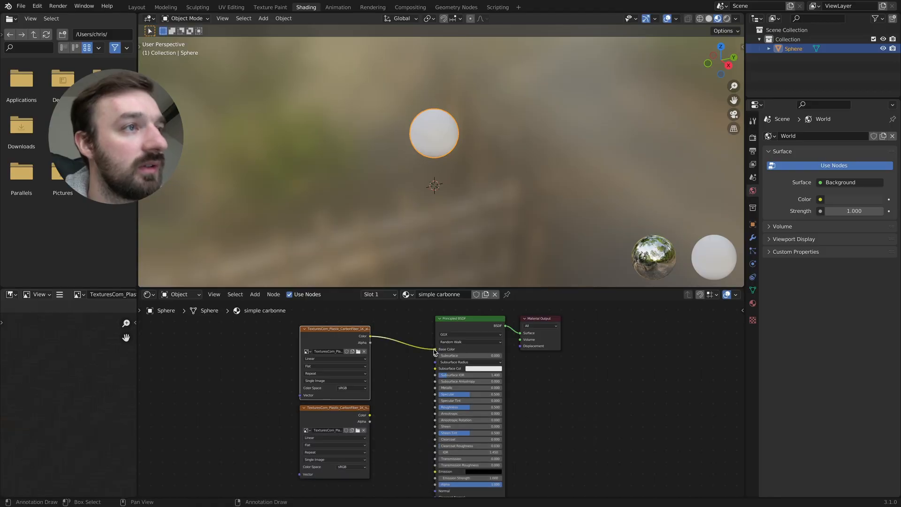
Add Mapping and Texture Coordinate nodes to the upper image texture and connect the Mapping vector to the lower one as well.
key(ctrl+t)
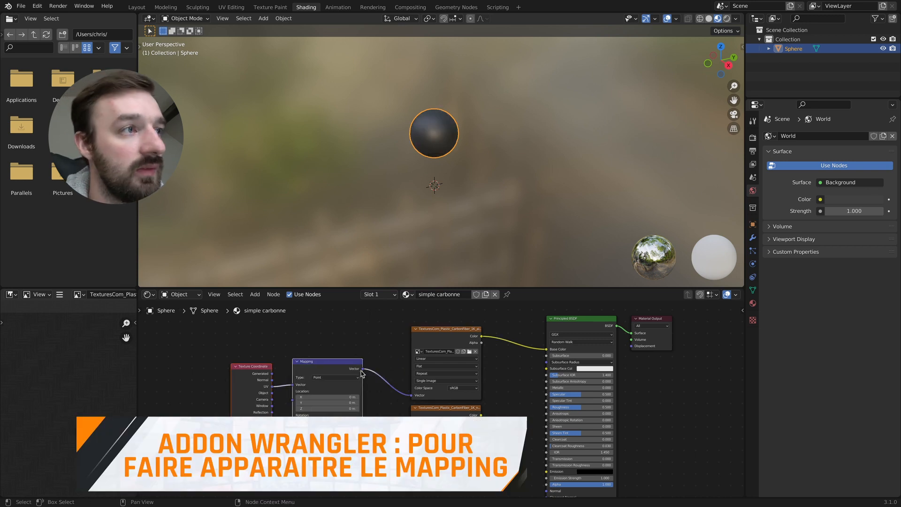
drag(362, 369, 444, 441)
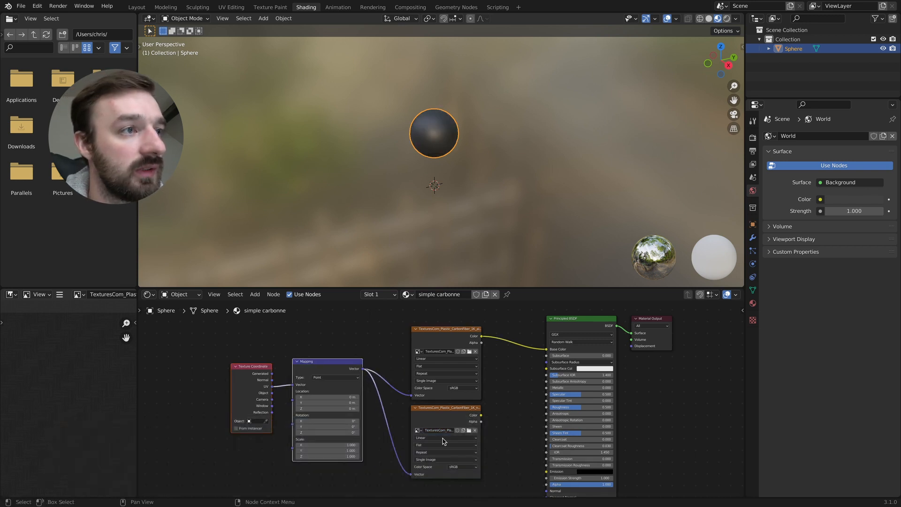
drag(449, 303, 426, 410)
Add a Bump node between the lower image texture and the Principled BSDF.
key(shift+a)
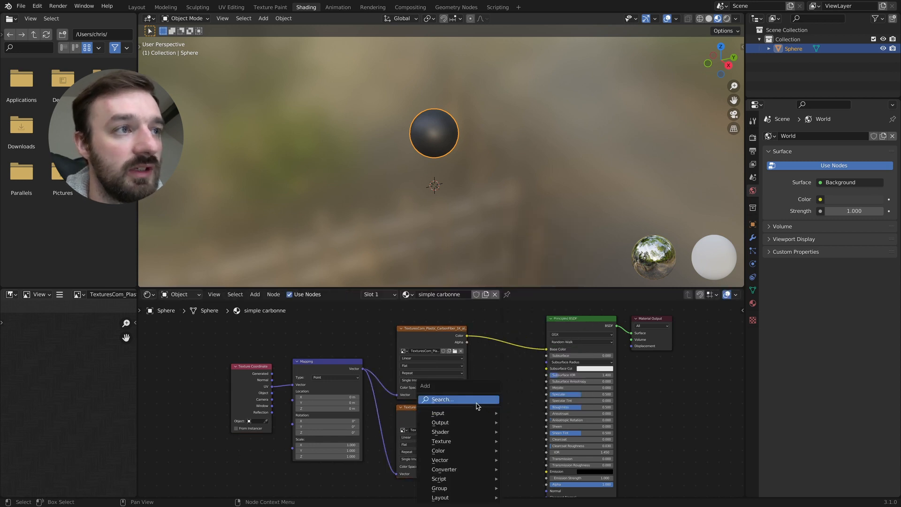
click(477, 401)
text(bump)
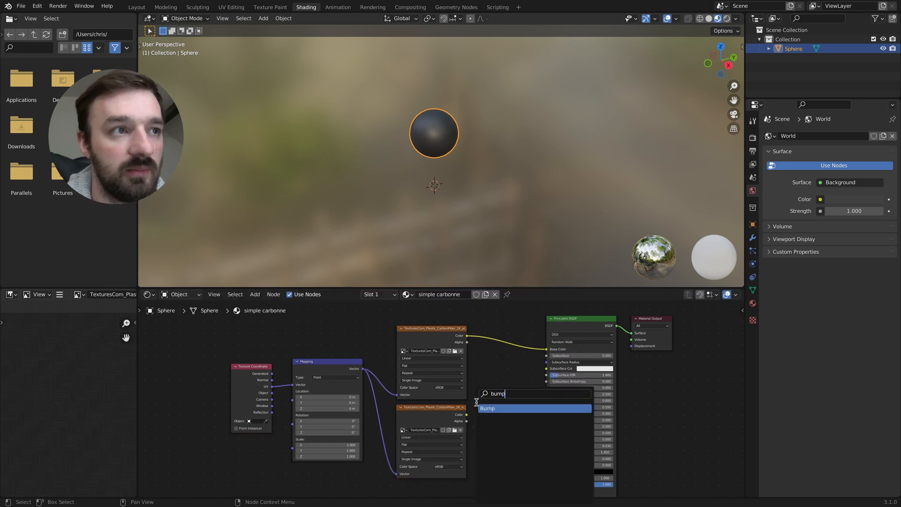
key(Return)
click(483, 416)
Connect the lower image's Color to the Bump node's Height and Normal inputs, and the Bump output to the Principled BSDF's Normal.
drag(466, 415, 484, 456)
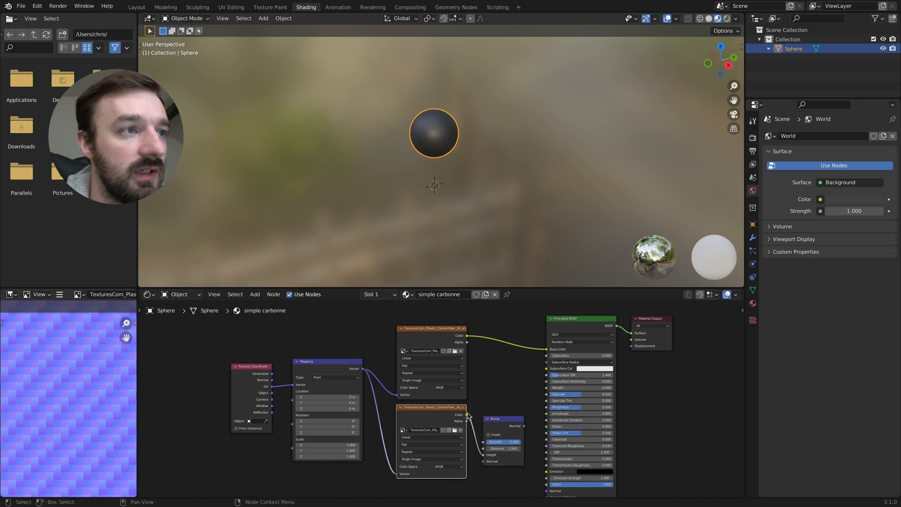
drag(467, 416, 485, 432)
drag(481, 465, 482, 463)
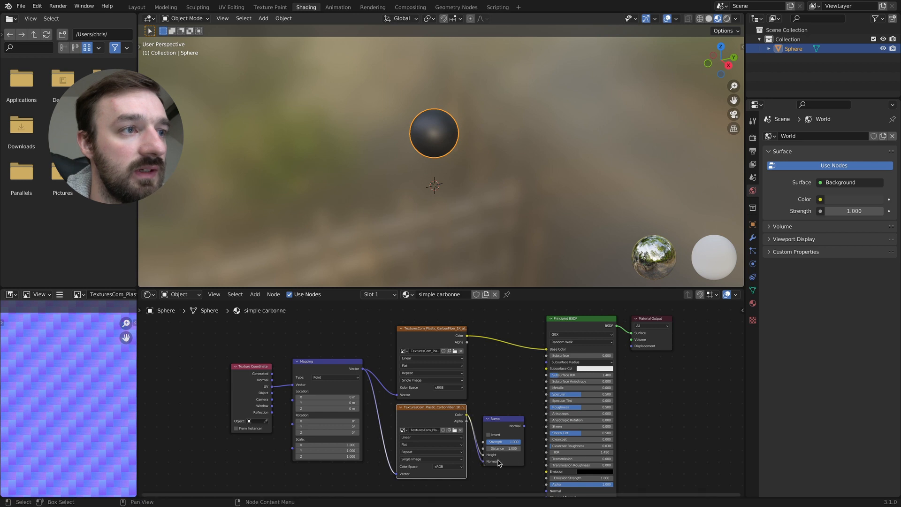
drag(524, 426, 545, 416)
drag(509, 345, 509, 350)
Examine the carbon texture on the sphere up close.
ctrl+scroll(435, 161, up, 5)
ctrl+scroll(435, 161, up, 1)
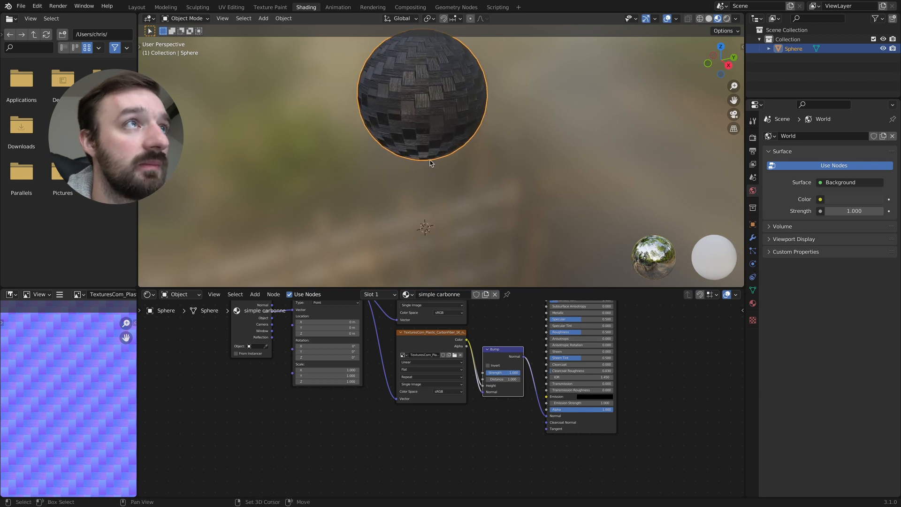
shift+scroll(431, 161, up, 5)
ctrl+scroll(426, 195, up, 3)
shift+scroll(424, 195, down, 1)
shift+scroll(424, 198, down, 1)
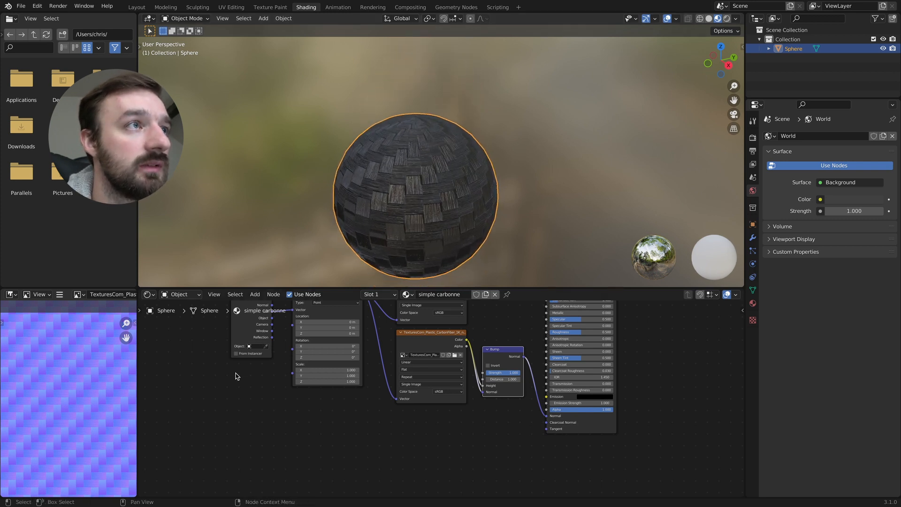
scroll(265, 350, up, 5)
Move the Texture Coordinate node away from the Mapping node and set the Mapping scale to 10 in X and Y.
drag(251, 356, 227, 344)
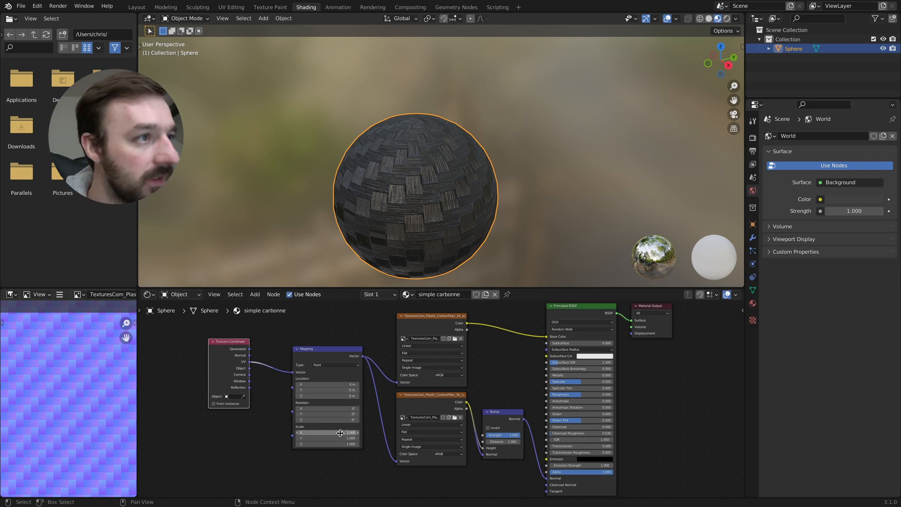
drag(328, 432, 385, 433)
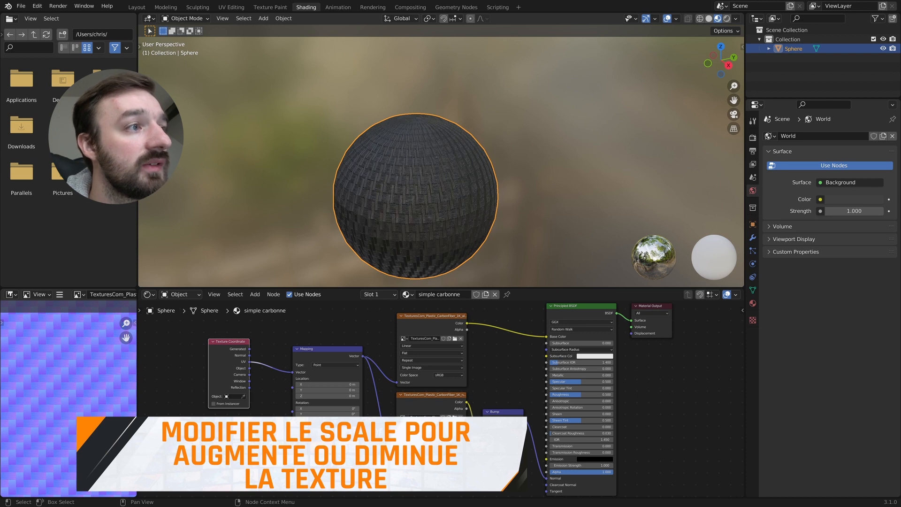
click(329, 432)
text(10)
key(Tab)
key(Return)
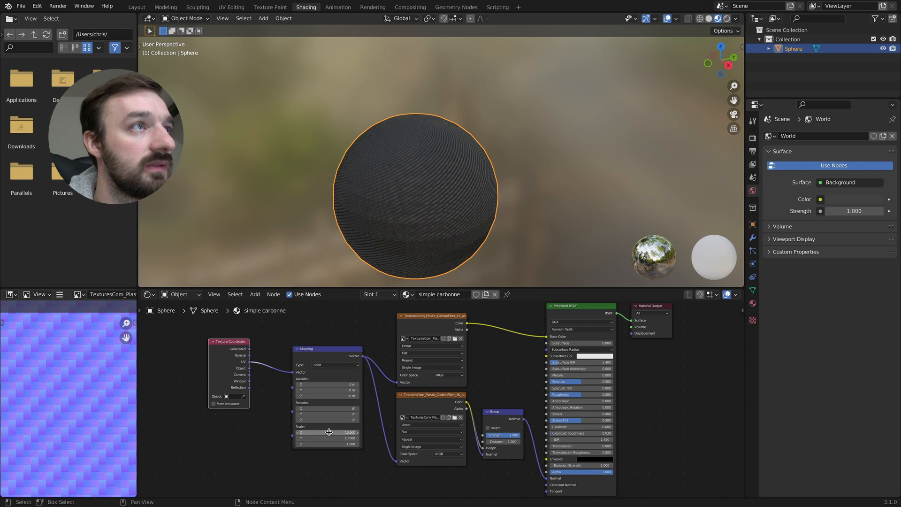
Add a level 2 subdivision to the sphere to smooth its surface.
scroll(329, 433, up, 3)
scroll(460, 238, up, 5)
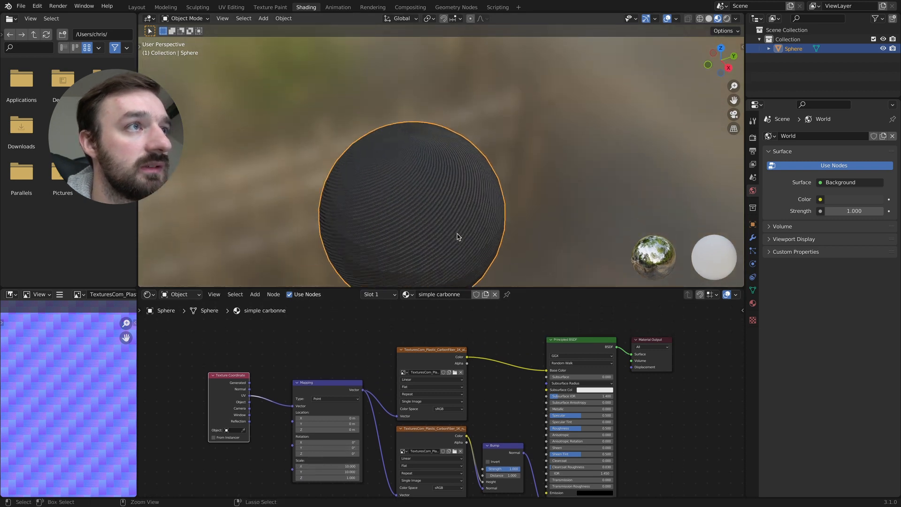
scroll(458, 234, down, 3)
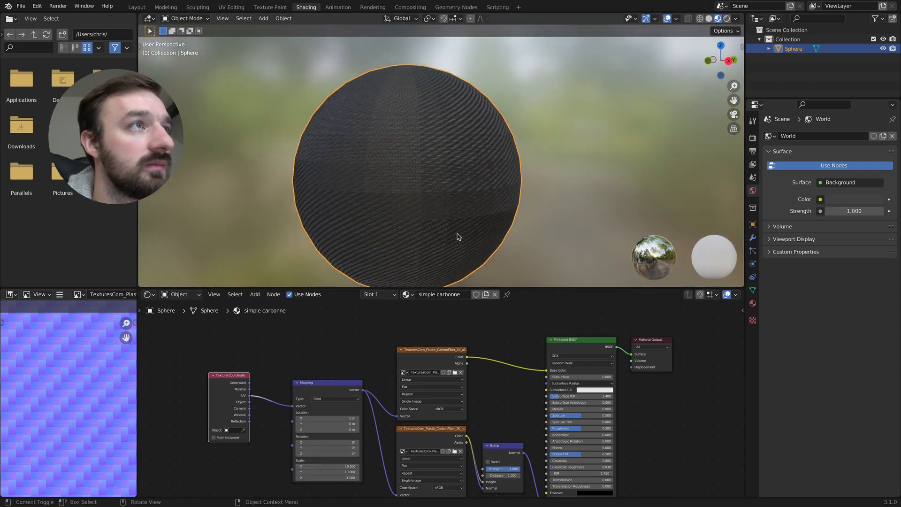
scroll(457, 234, up, 3)
scroll(457, 233, down, 3)
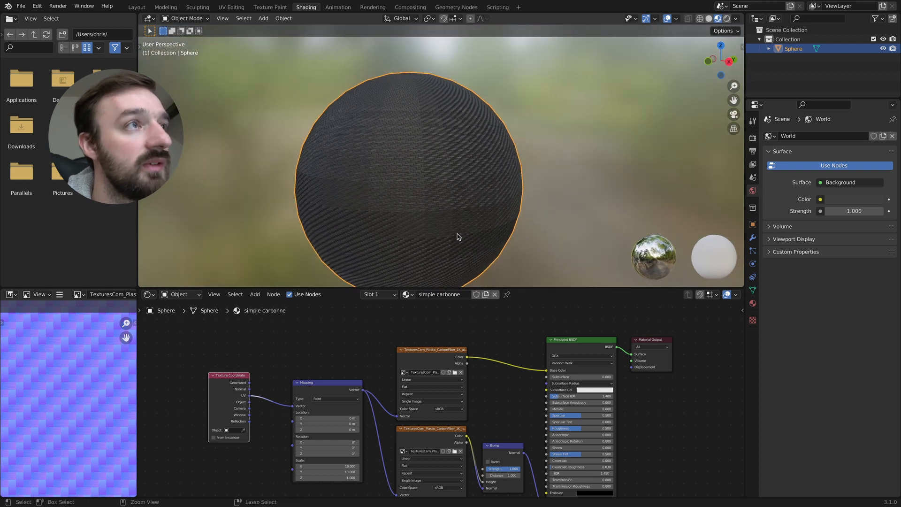
key(ctrl+2)
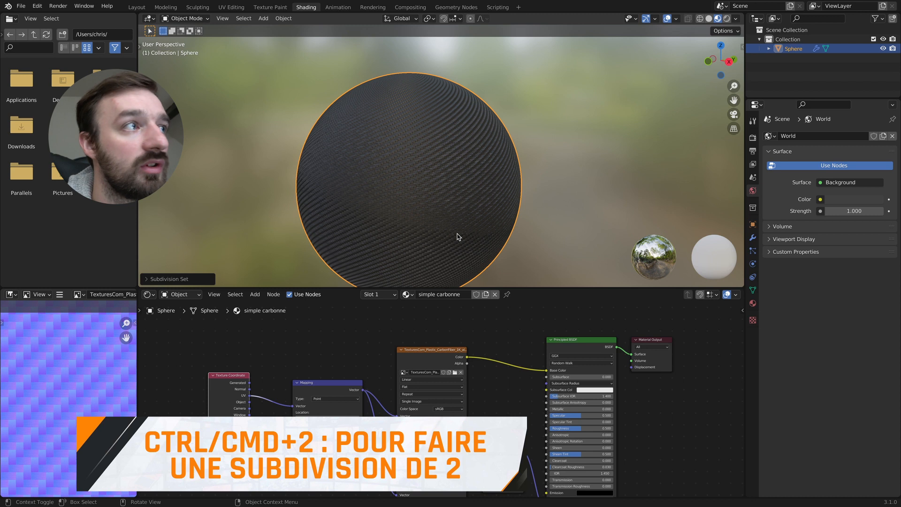
Set the Principled BSDF's subsurface method to Christensen-Burley and its Metallic value to 1.
scroll(458, 236, down, 2)
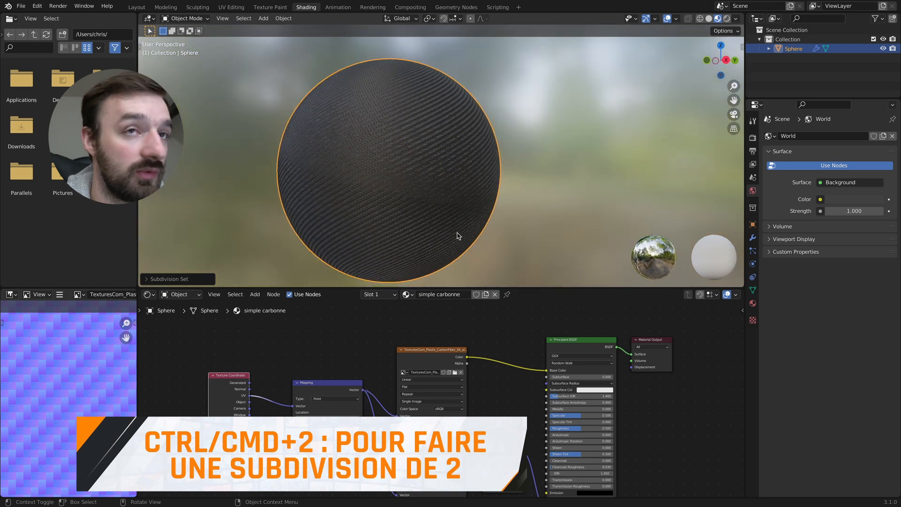
scroll(458, 235, down, 2)
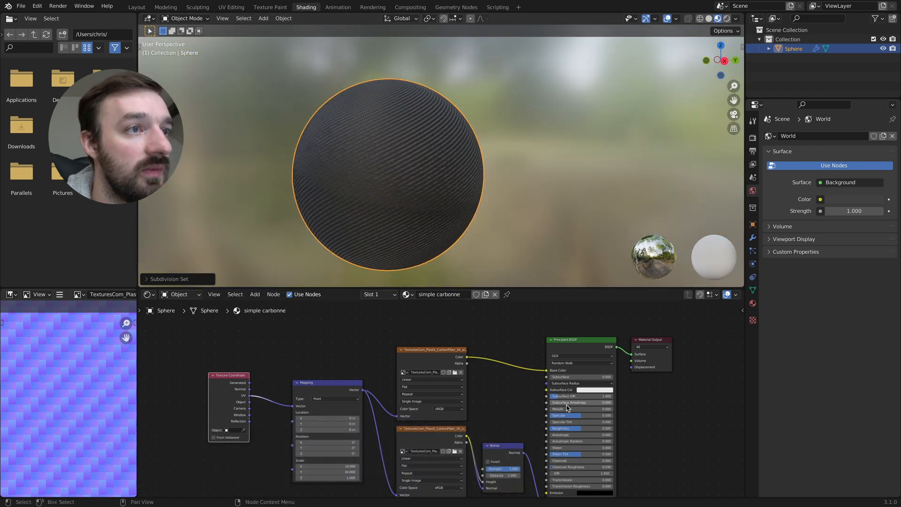
click(572, 364)
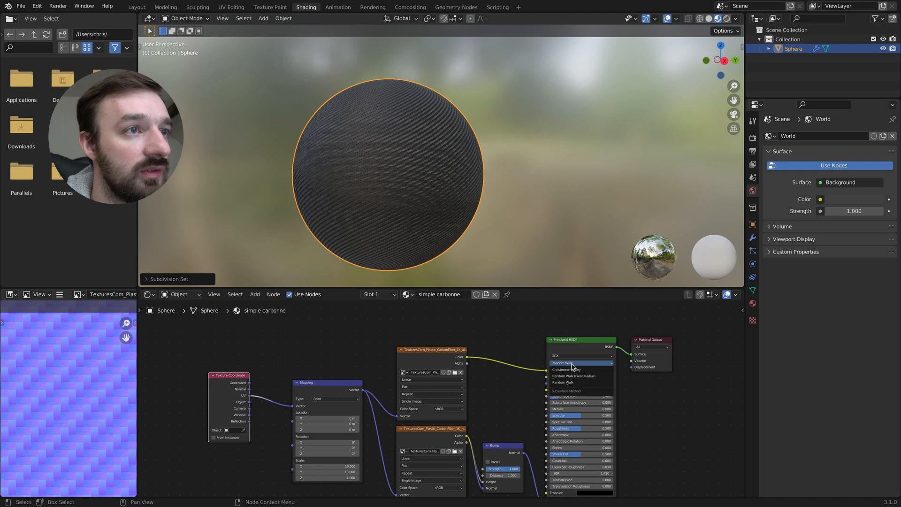
click(578, 370)
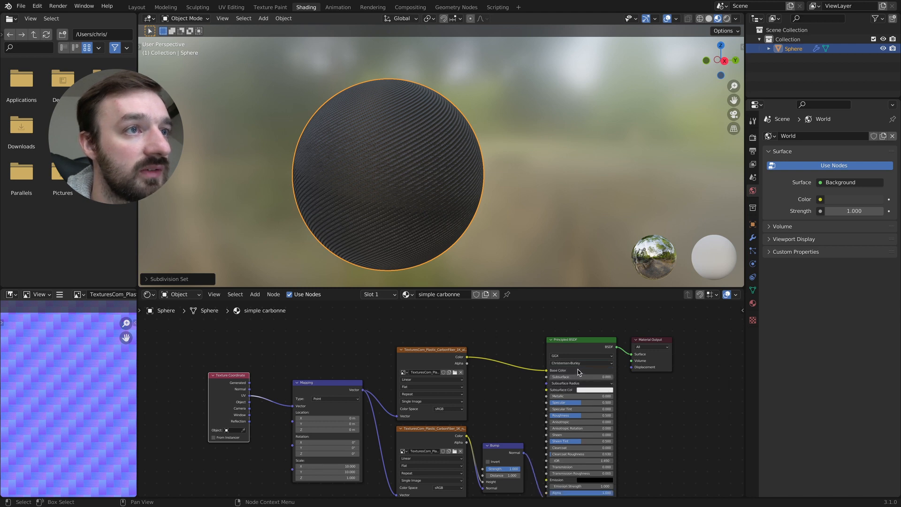
click(564, 400)
text(1)
key(Return)
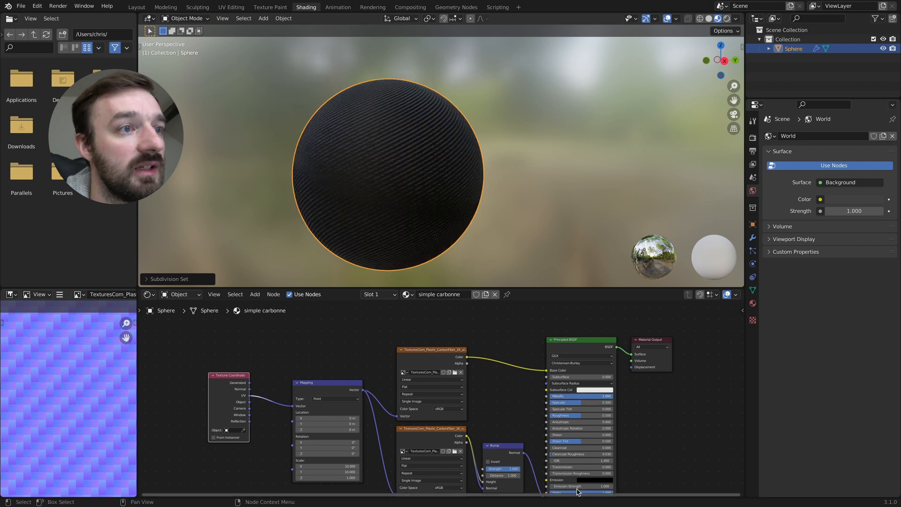
Set the Principled BSDF's Clearcoat to 0.027.
click(569, 448)
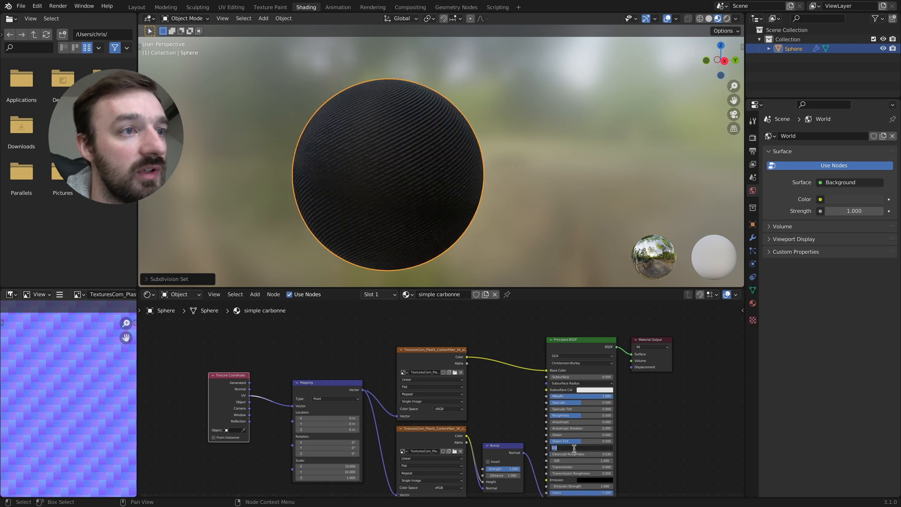
click(577, 456)
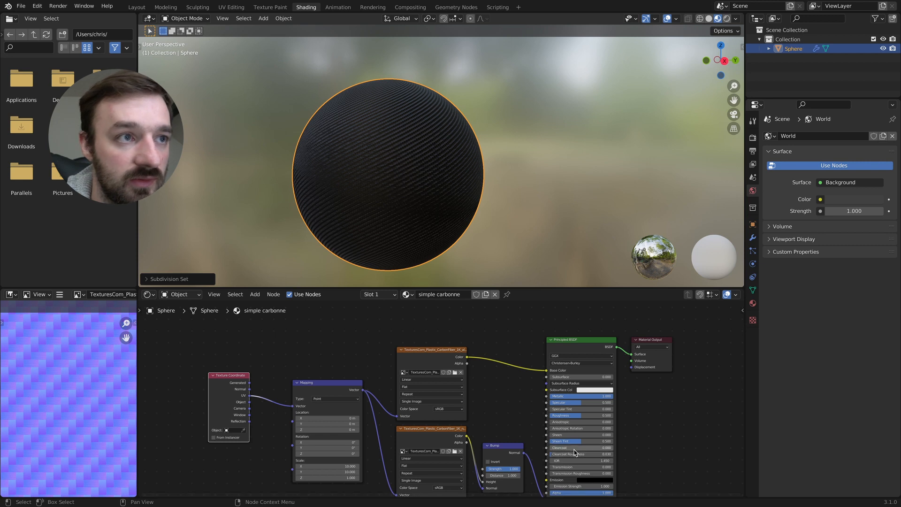
click(573, 448)
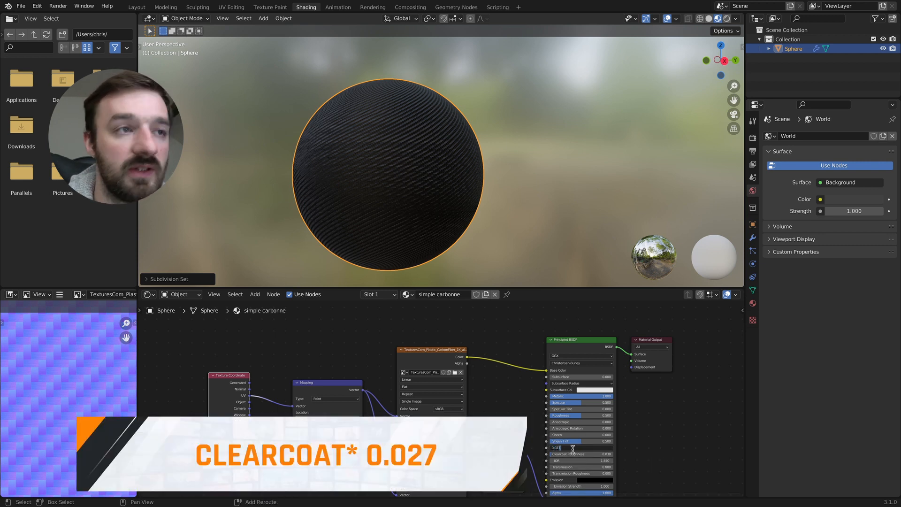
key(Return)
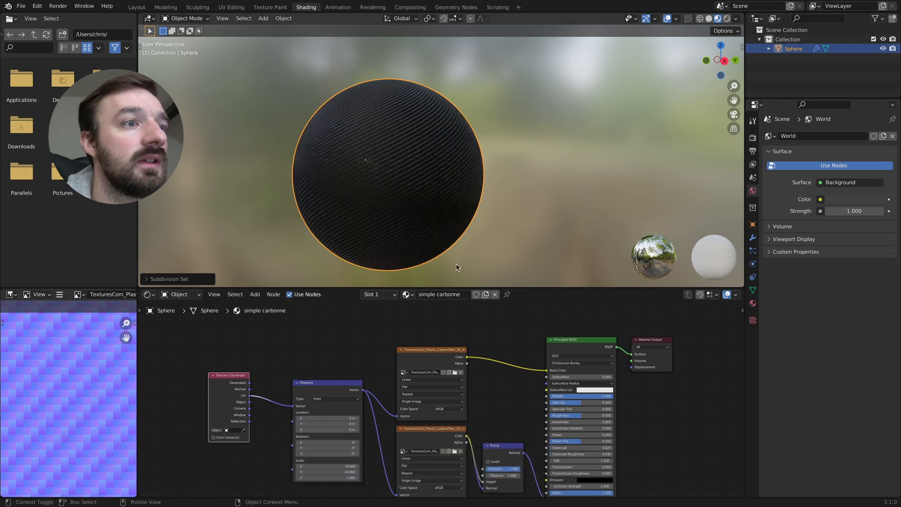
ctrl+scroll(462, 259, down, 1)
scroll(462, 259, up, 3)
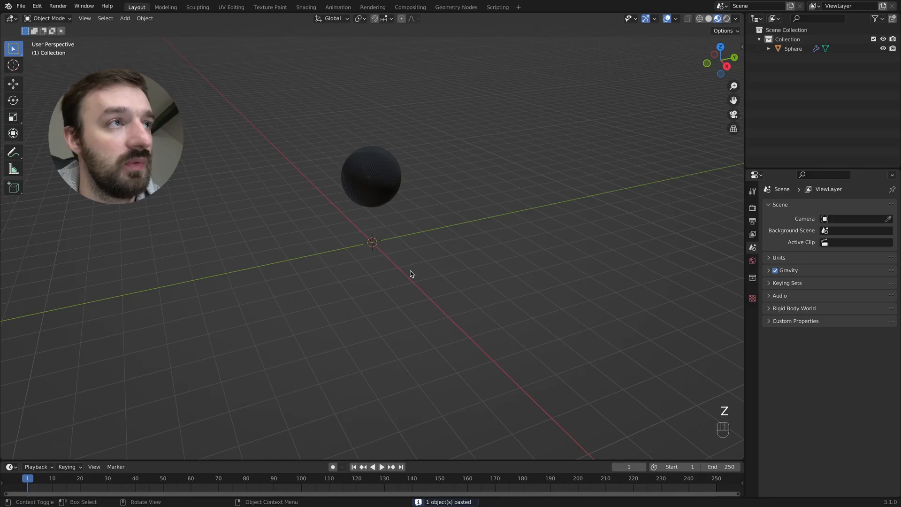
Add a plane mesh and move it to about 3.3 m along Y and 2.1 m along Z.
key(shift+a)
mouse_move(411, 274)
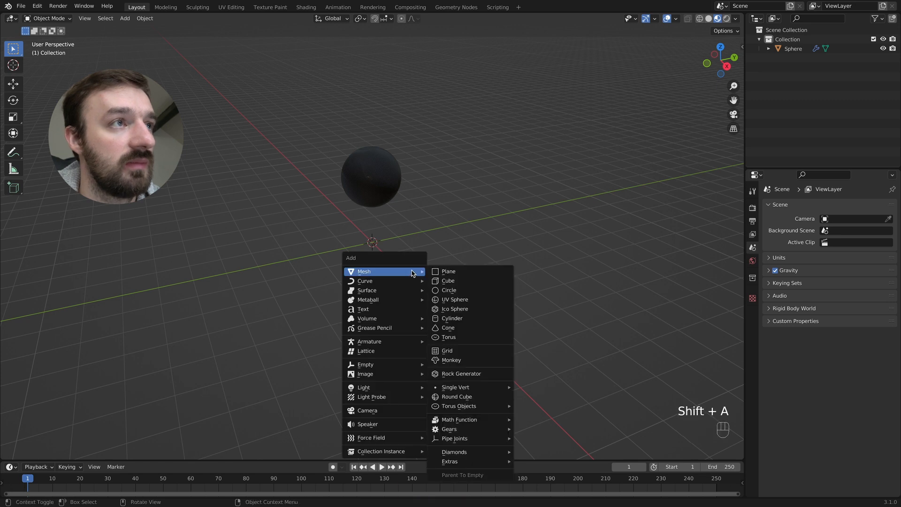
click(444, 274)
key(g)
key(y)
click(521, 247)
key(g)
key(z)
click(506, 192)
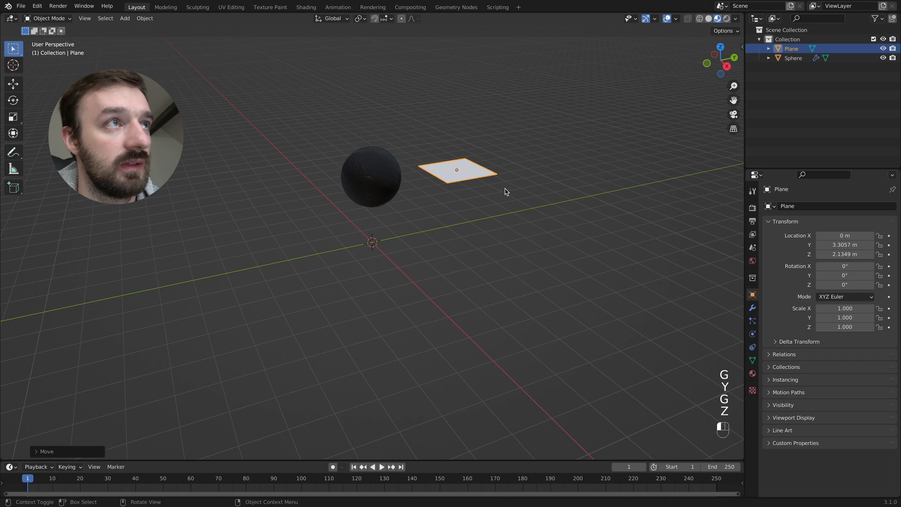
In the top view, move the plane along Y closer to the sphere, to about 2.39 m.
key(KP_7)
key(g)
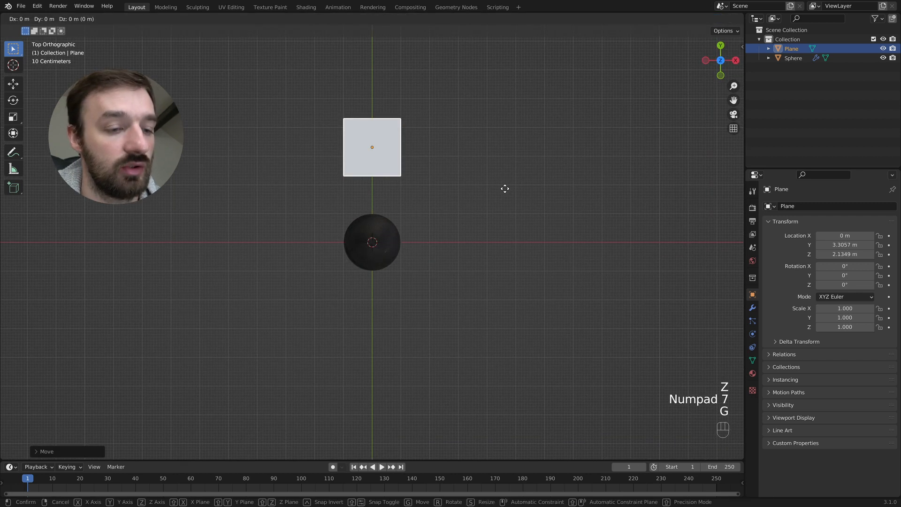
key(y)
click(497, 215)
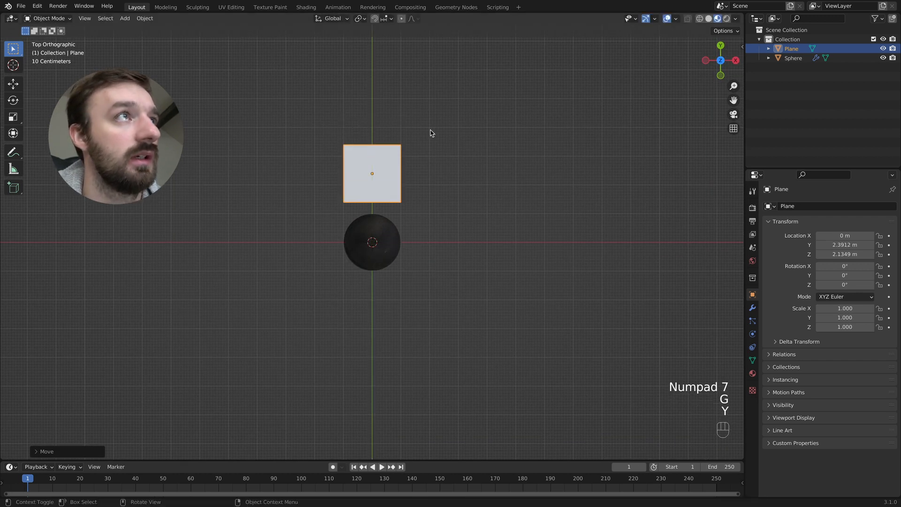
In the Shading workspace, duplicate the sphere's simple carbonne material and assign the original back to the sphere.
click(313, 8)
click(433, 144)
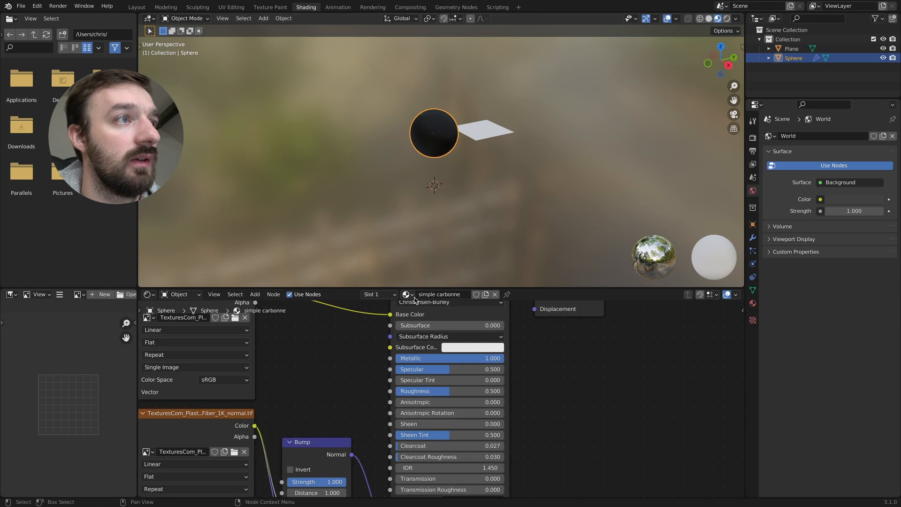
click(485, 295)
click(407, 294)
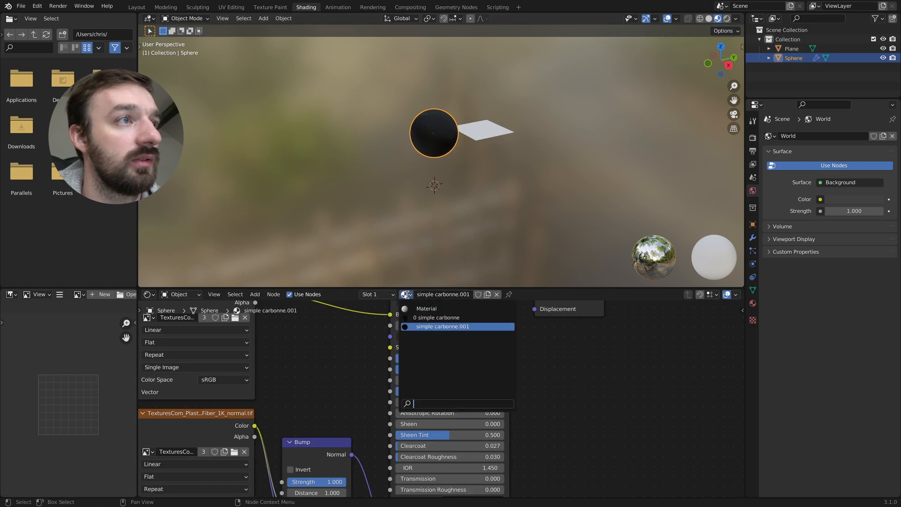
click(423, 320)
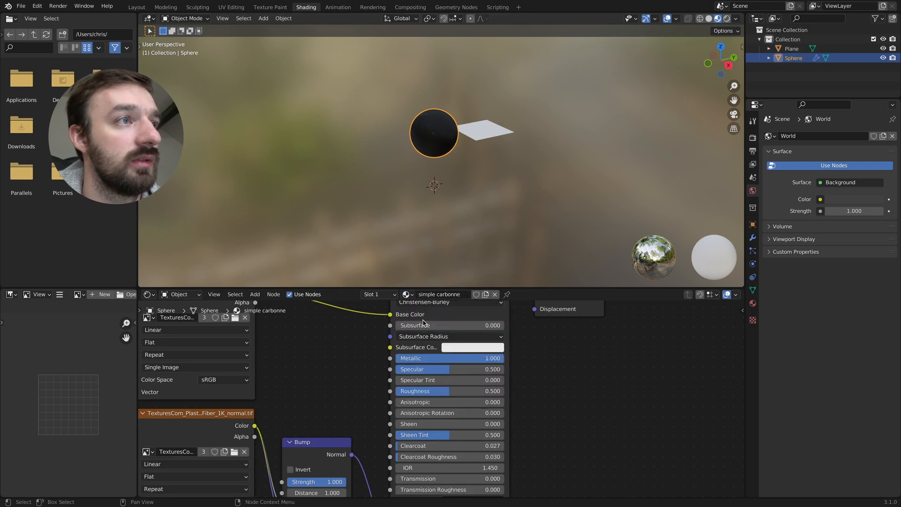
Assign the duplicated carbon material to the plane and rename it procedural carbonne.
click(478, 139)
click(421, 294)
click(438, 326)
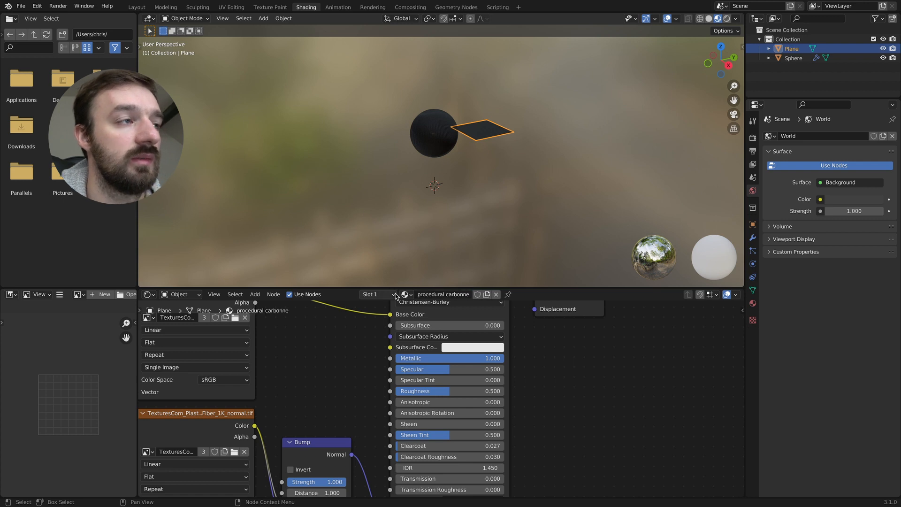
scroll(378, 338, down, 6)
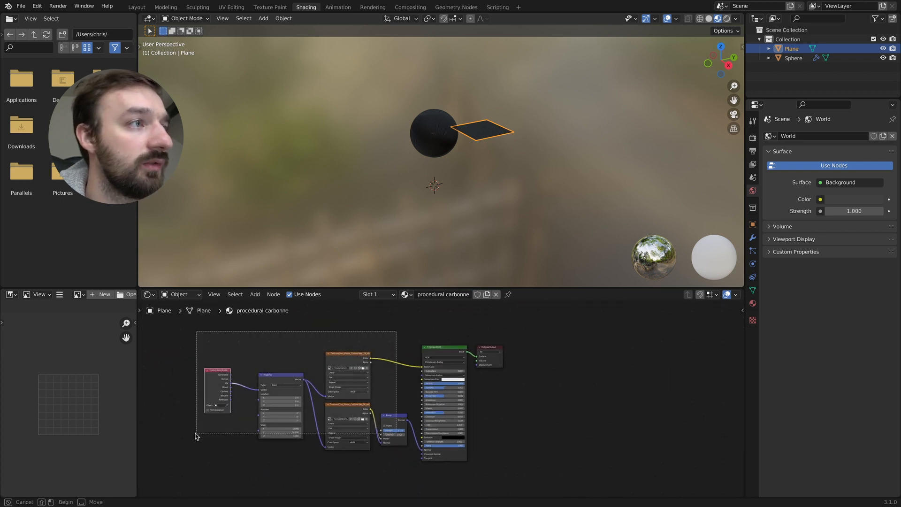
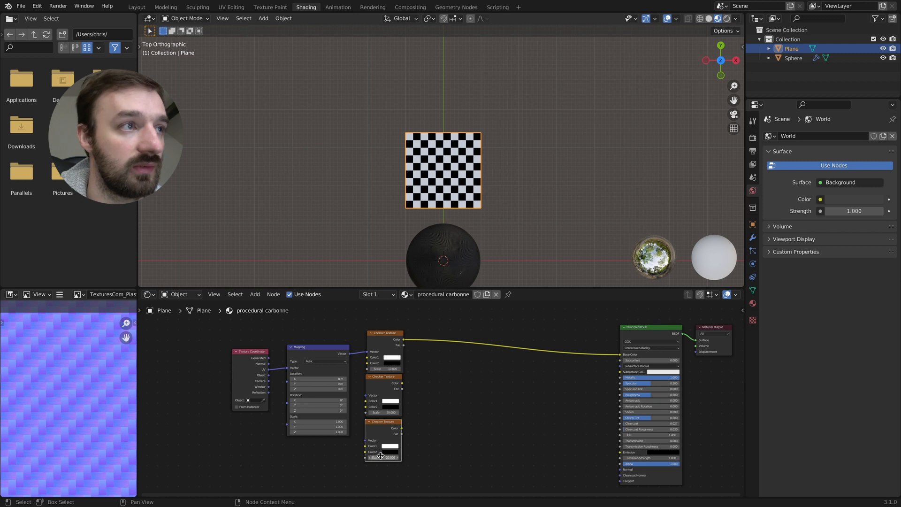
Connect the Mapping vector to the second and third Checker Textures and set the second one's Color2 to RGB 0.75.
drag(350, 354, 366, 395)
drag(351, 355, 365, 441)
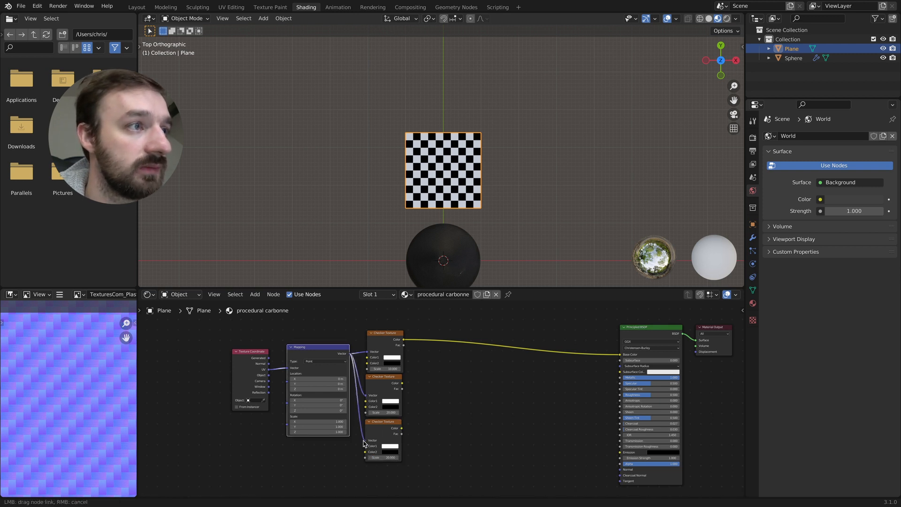
click(391, 407)
click(407, 384)
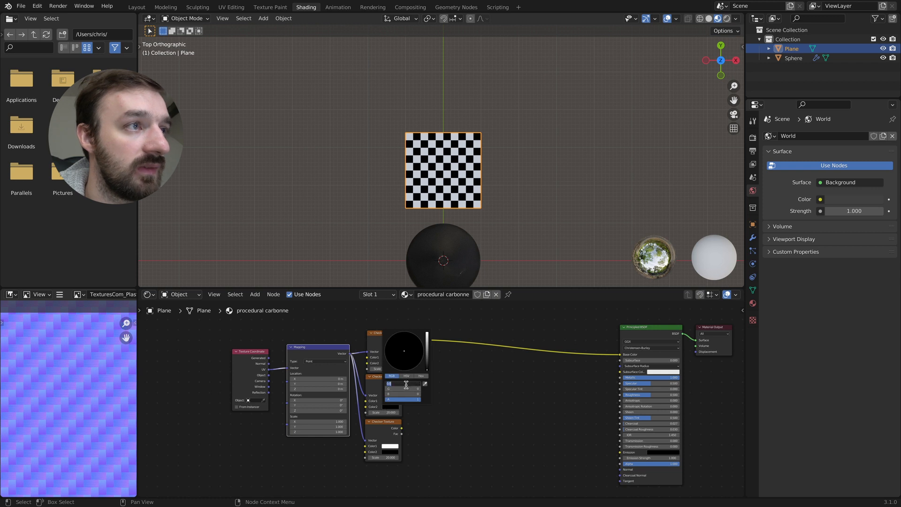
text(.75)
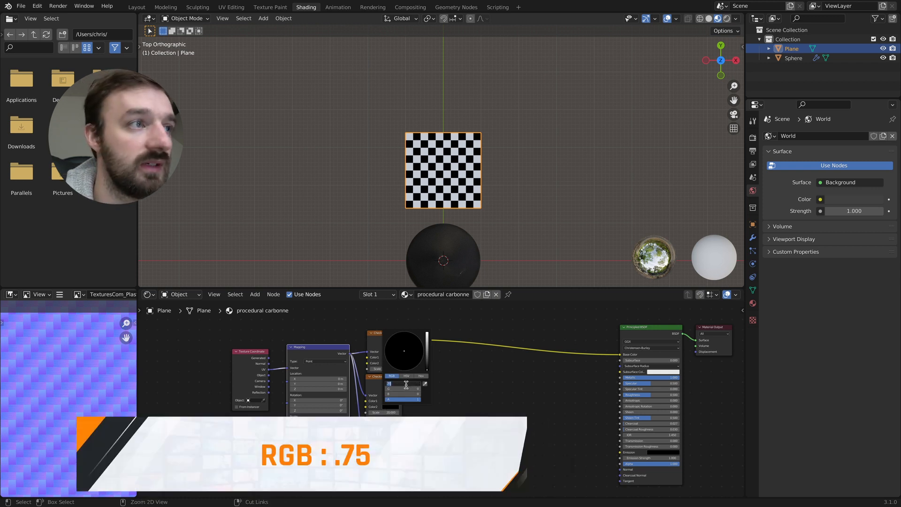
click(399, 393)
text(.75)
key(Tab)
text(.75)
key(Return)
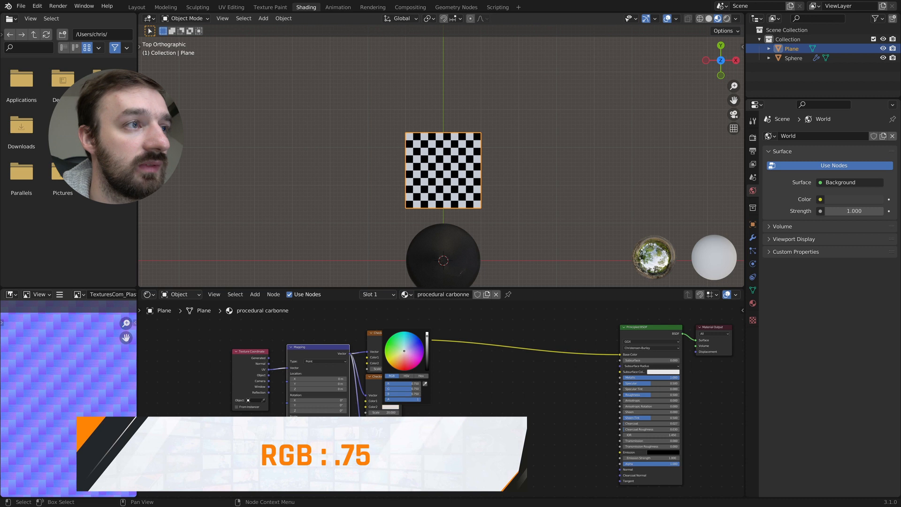
Set the third Checker Texture's Color1 to RGB 0.5 and its Color2 to RGB 0.25.
click(389, 408)
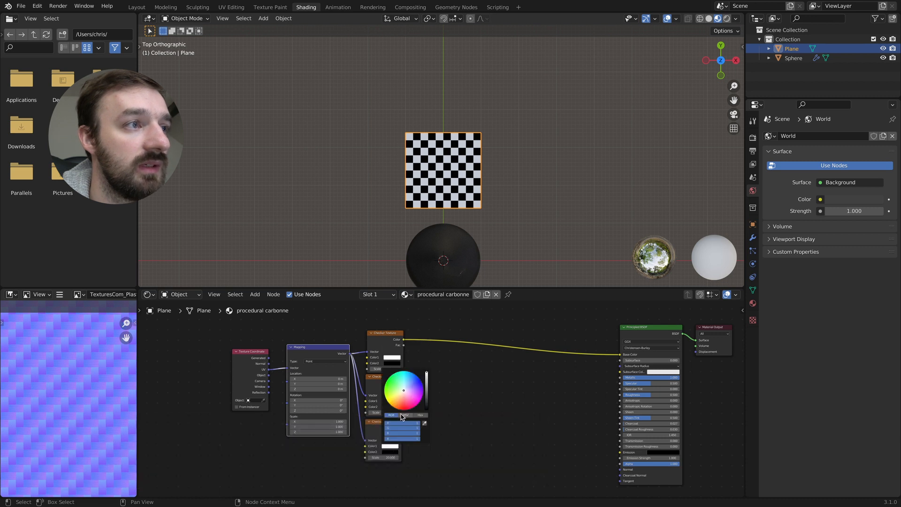
text(.5)
key(Tab)
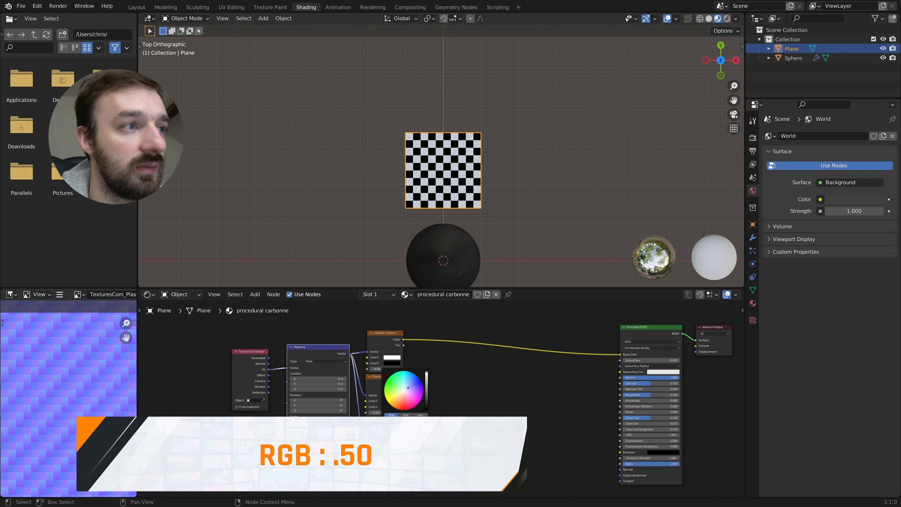
click(388, 452)
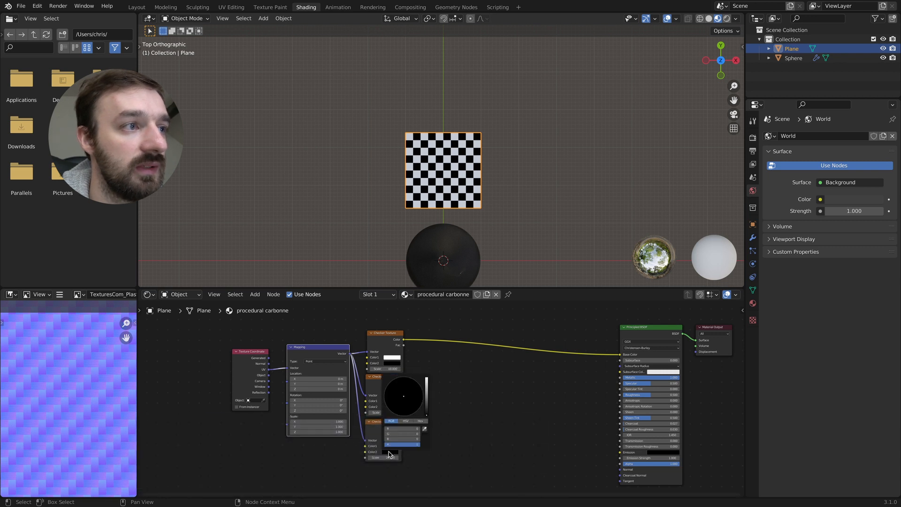
click(400, 428)
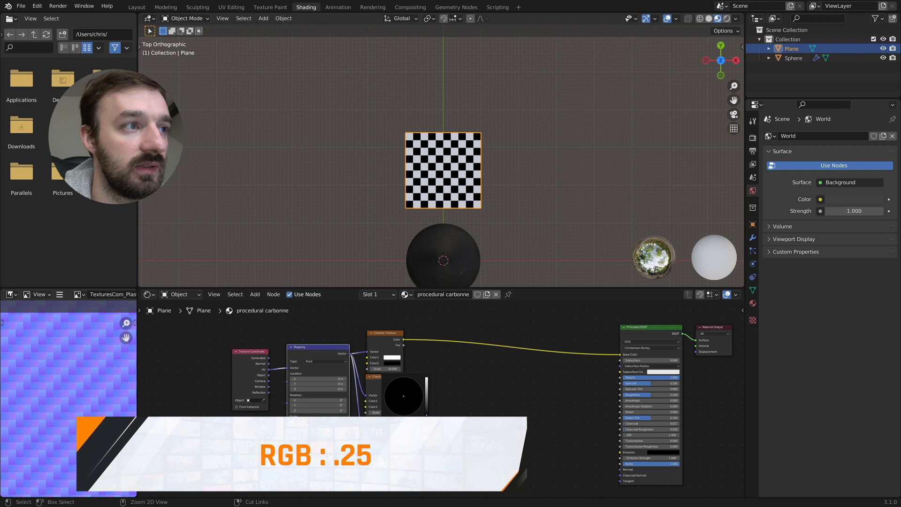
key(ctrl+c)
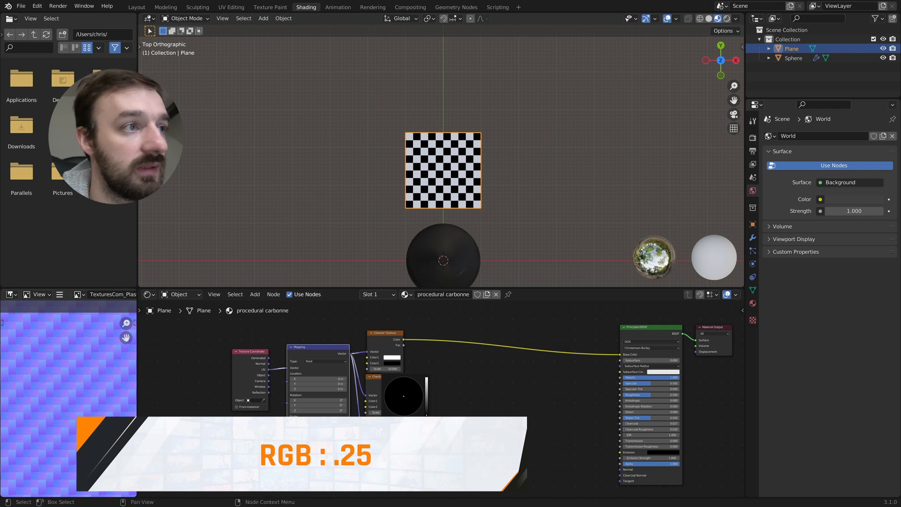
key(Tab)
key(ctrl+v)
key(Tab)
key(ctrl+v)
key(Return)
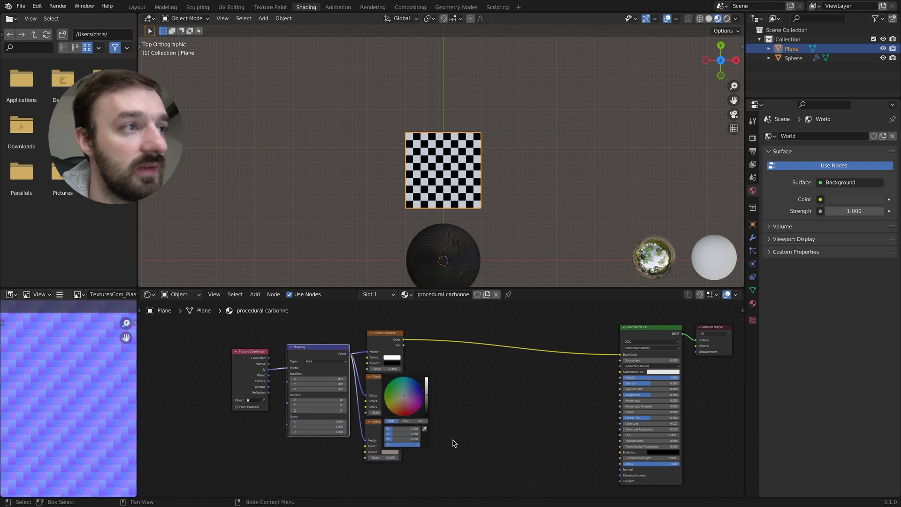
Set the Mapping node's X scale to 0 and move the Texture Coordinate and Mapping nodes away from the checker nodes.
click(321, 422)
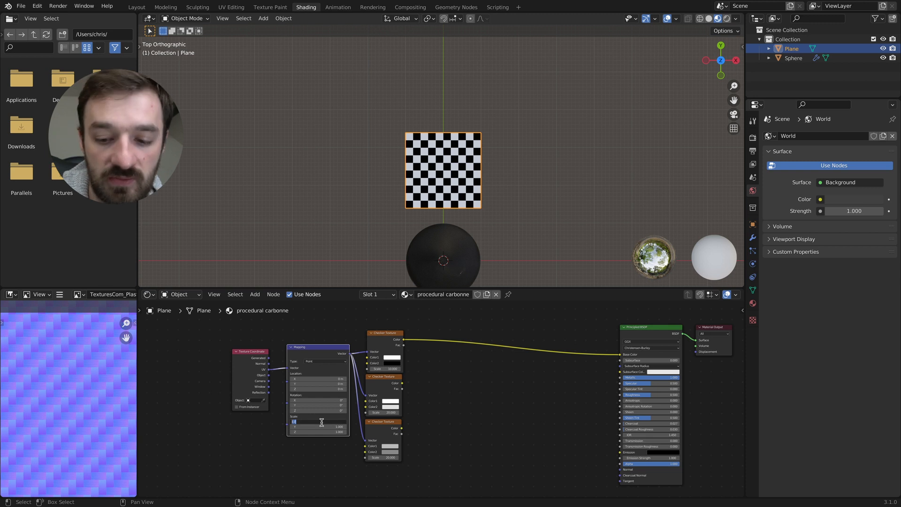
text(0)
key(Return)
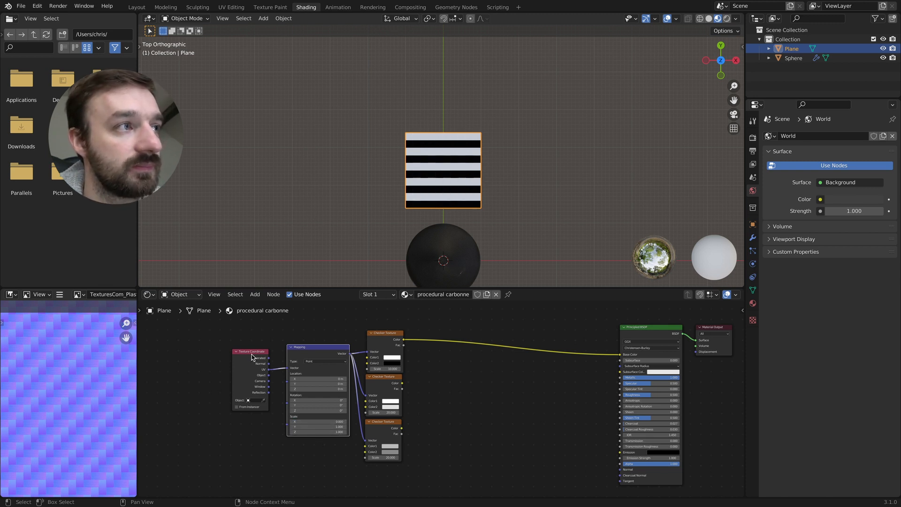
drag(252, 352, 212, 353)
drag(313, 348, 287, 347)
Add a MixRGB node with the three checker colors feeding Fac, Color1 and Color2, and connect its output to Base Color.
key(shift+a)
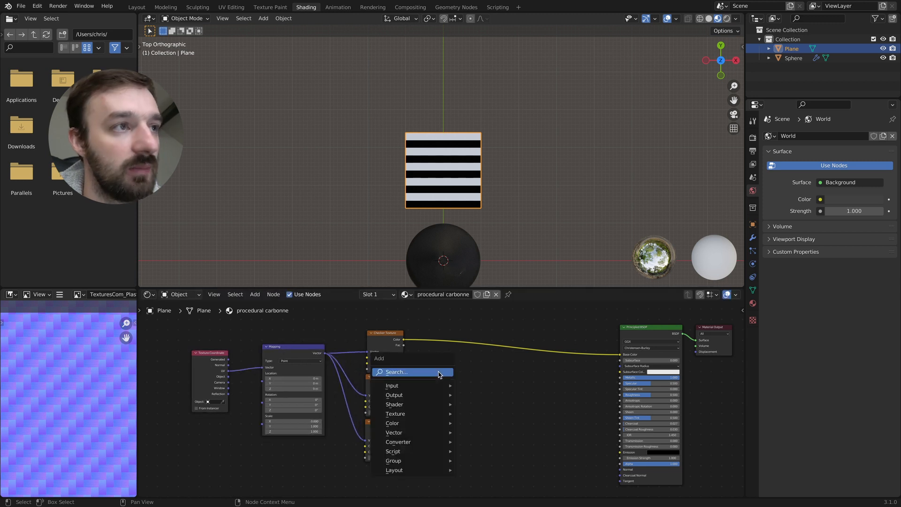
click(438, 372)
text(mix)
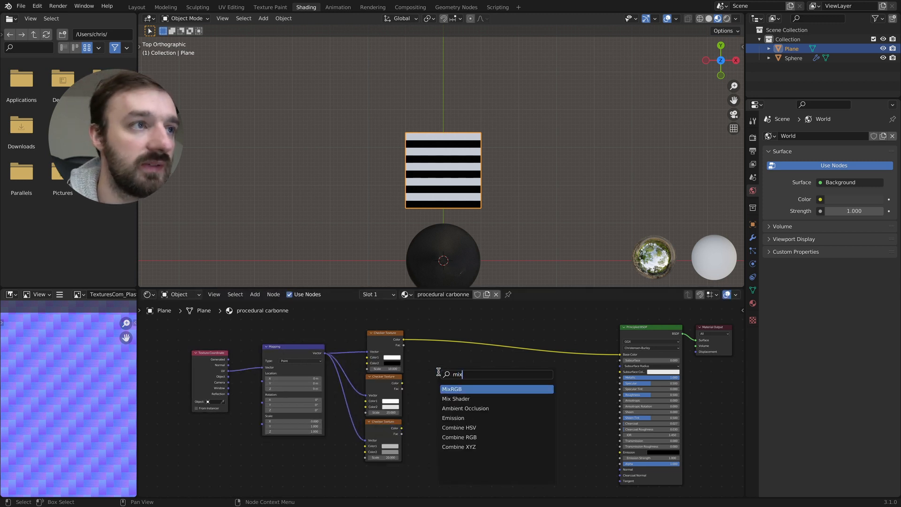
key(Return)
click(438, 371)
drag(403, 339, 440, 412)
drag(475, 382, 620, 354)
Move the Texture Coordinate, Mapping, Checker Texture and Mix nodes together farther away from the Principled BSDF.
middle_drag(469, 334, 521, 334)
drag(521, 319, 263, 427)
drag(504, 378, 477, 373)
click(530, 362)
Add a Checker Texture node above the Mix link and connect its Color output to the Principled BSDF's Base Color.
key(shift+a)
click(531, 358)
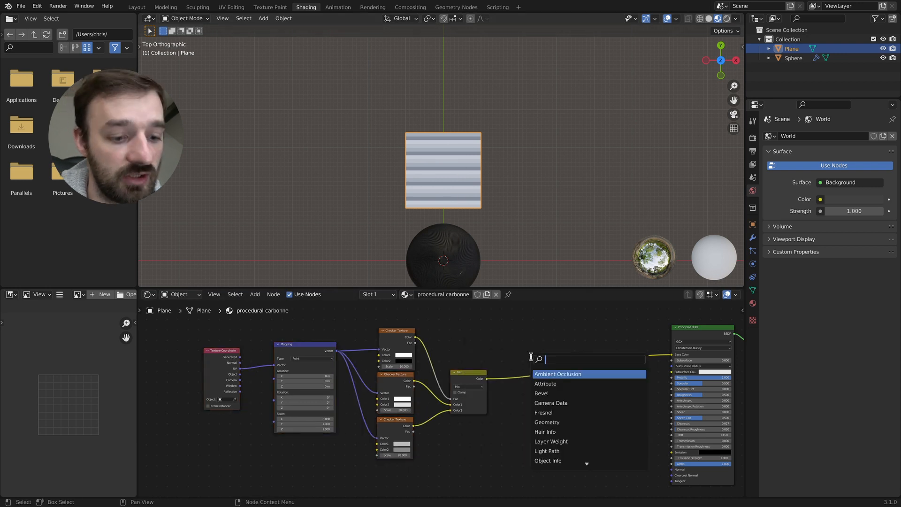
text(checker)
key(Return)
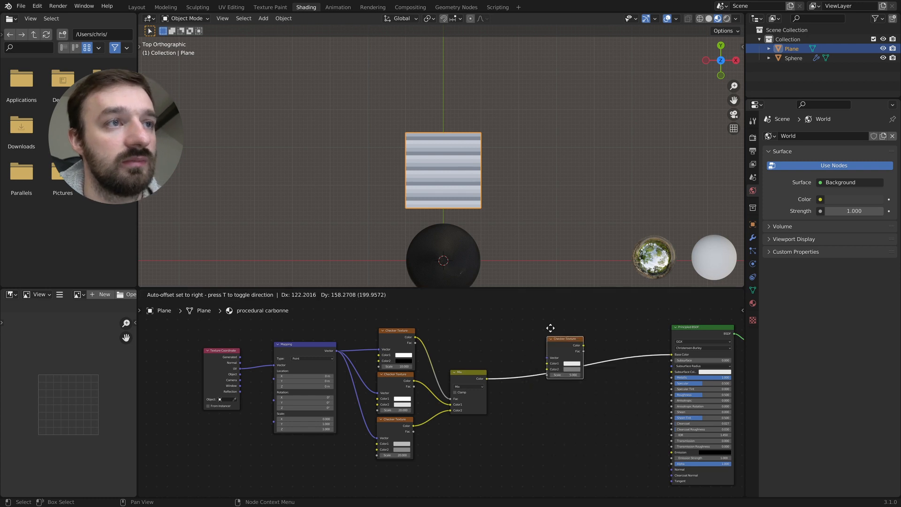
click(556, 305)
drag(589, 322, 672, 361)
Set the new Checker Texture's Color1 to white with RGB 1.
click(576, 341)
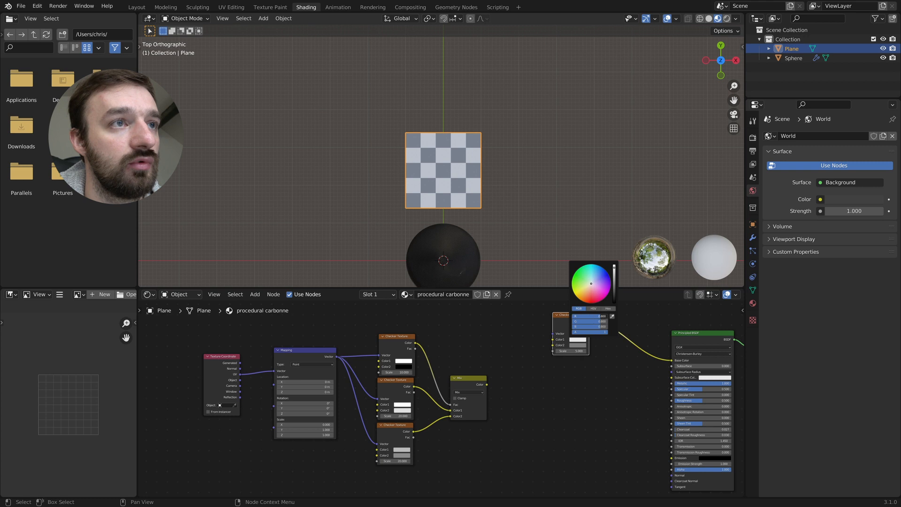
text(1)
key(Tab)
key(Return)
Set the new Checker Texture's Color2 to black with RGB 0.
click(578, 345)
double_click(589, 322)
text(0)
key(Tab)
text(0)
key(Tab)
text(0.2)
key(shift+Tab)
text(0)
key(Return)
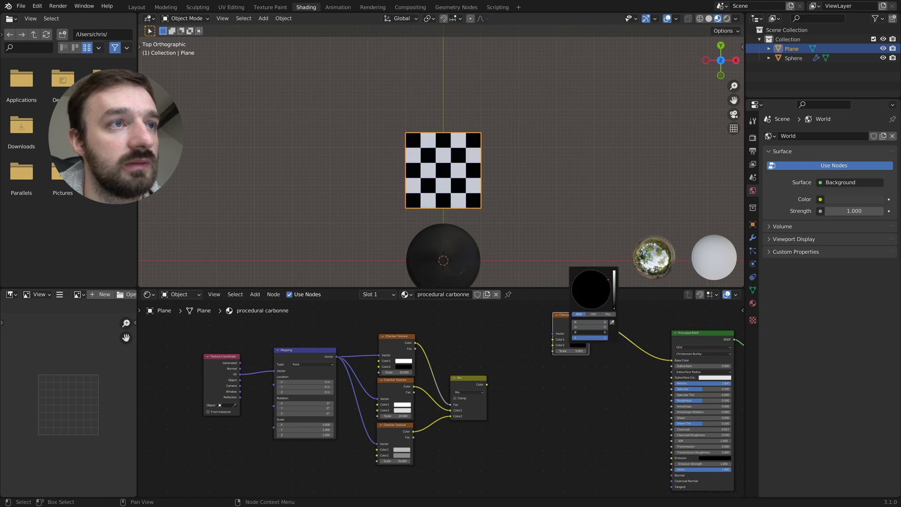
Set the new Checker Texture's Scale to 20 and attach its own Texture Coordinate and Mapping nodes.
click(574, 352)
text(20)
key(Return)
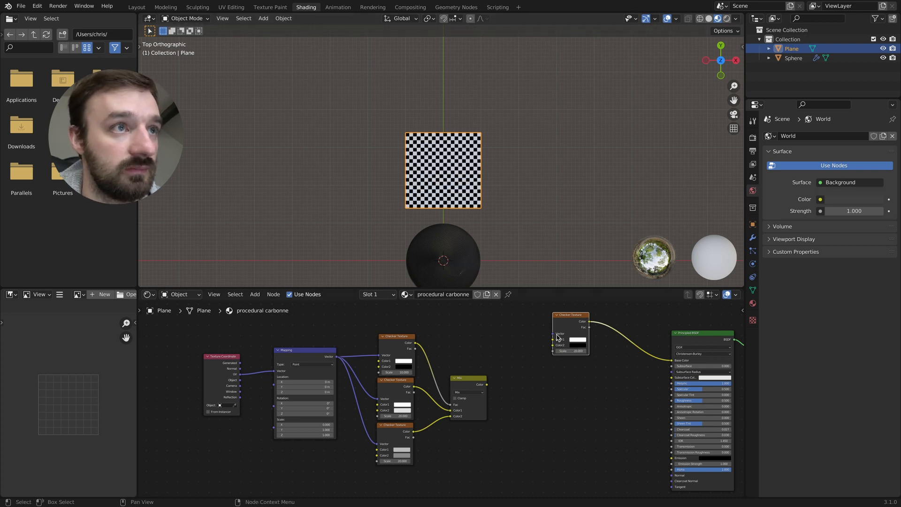
key(ctrl+t)
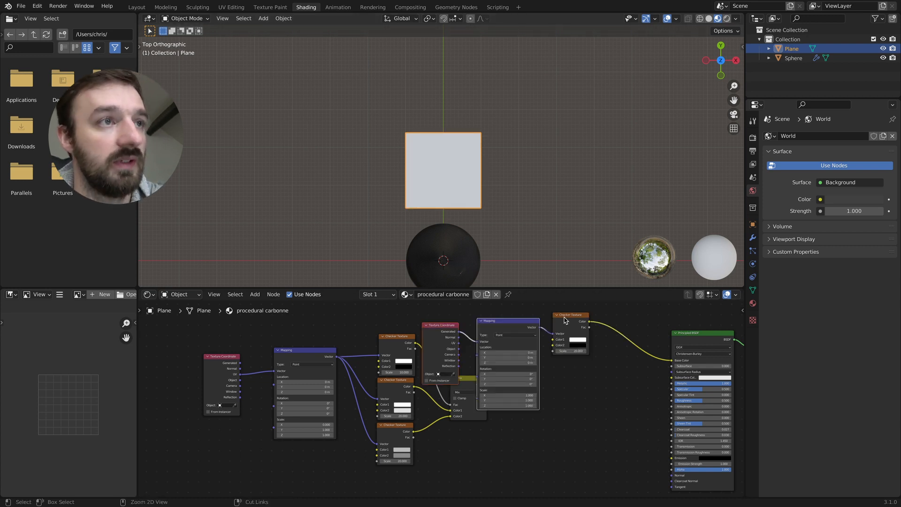
Delete the extra Texture Coordinate node and move its Mapping node below the newest Checker Texture.
key(BackSpace)
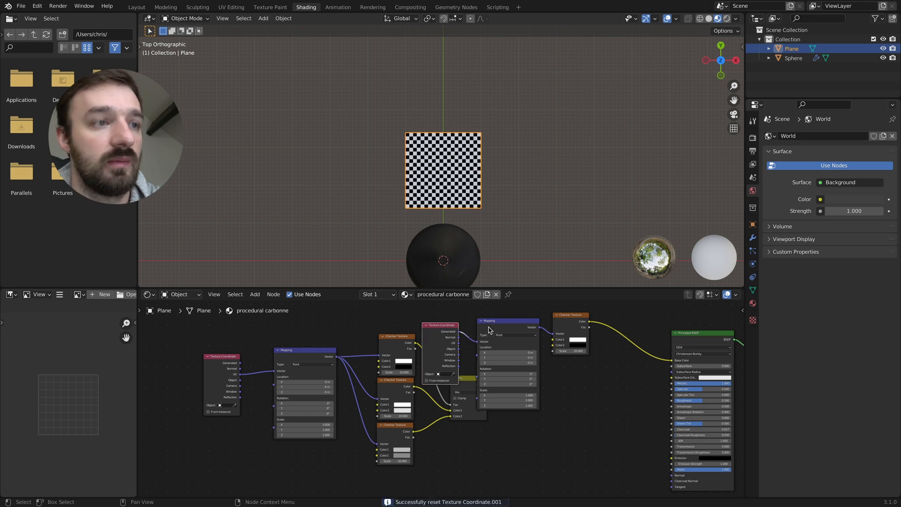
key(x)
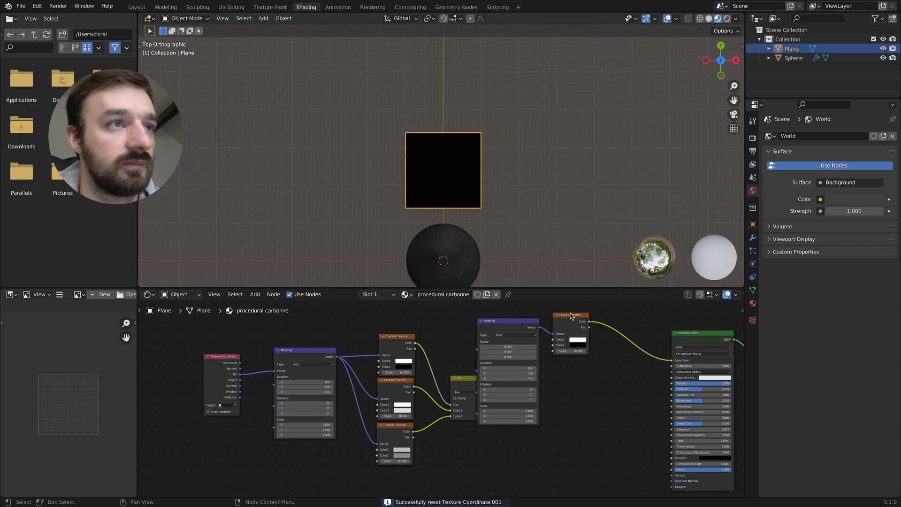
drag(533, 323, 555, 433)
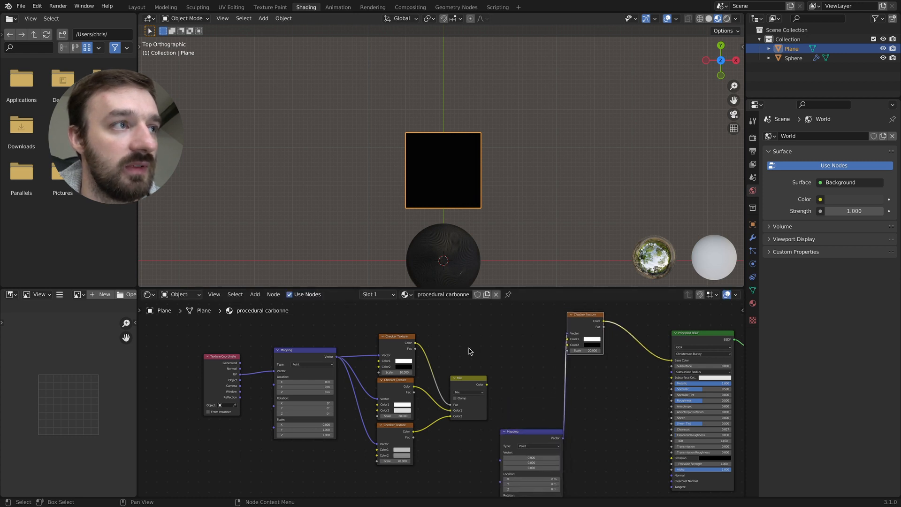
Place the second Mapping node beside the Mix node, connecting the remaining Texture Coordinate's UV to its Vector and the Mix Color to its Location.
scroll(473, 347, left, 5)
shift+scroll(480, 343, down, 3)
drag(561, 312, 343, 415)
drag(369, 331, 358, 331)
drag(310, 354, 603, 394)
drag(546, 365, 600, 364)
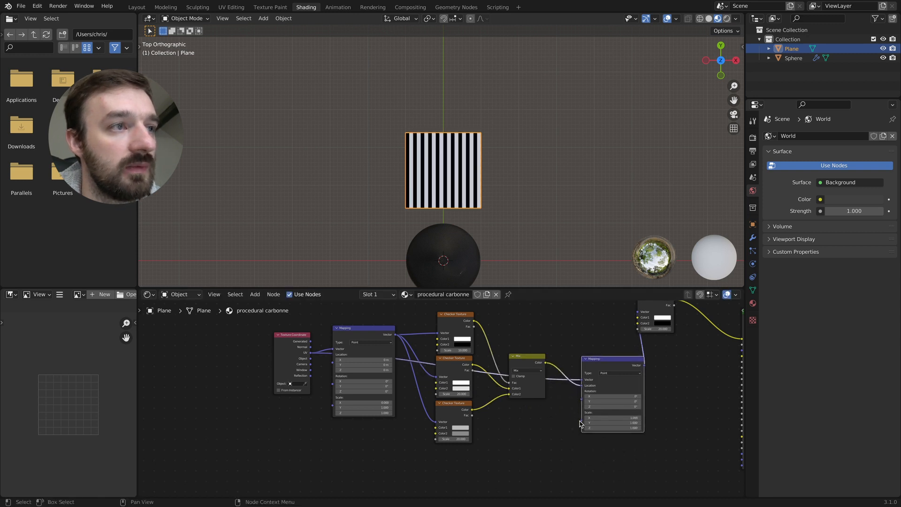
Set the second Mapping node's X scale to 0.5 and reduce its Y scale.
middle_drag(402, 412, 404, 411)
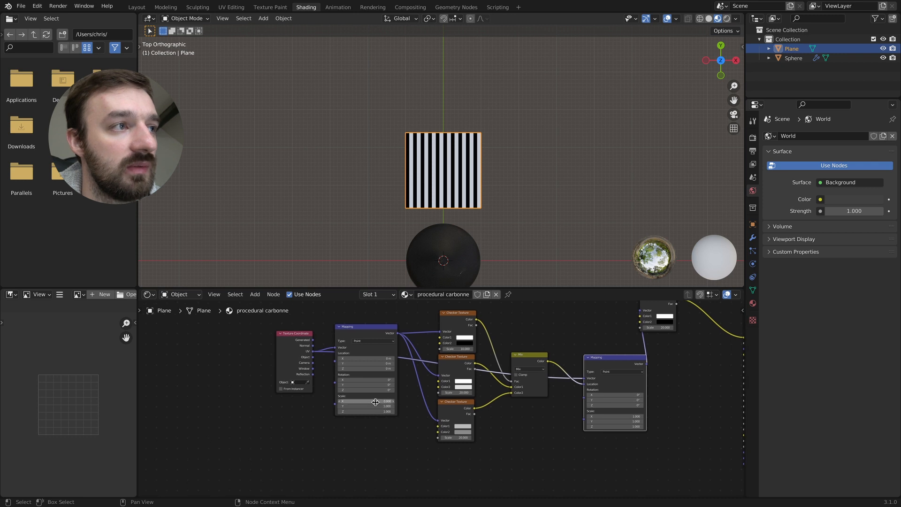
click(628, 416)
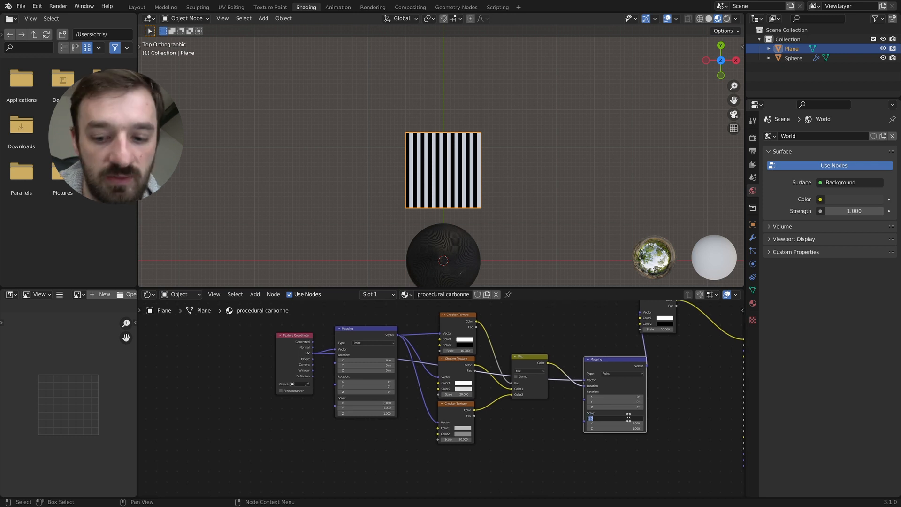
text(1.)
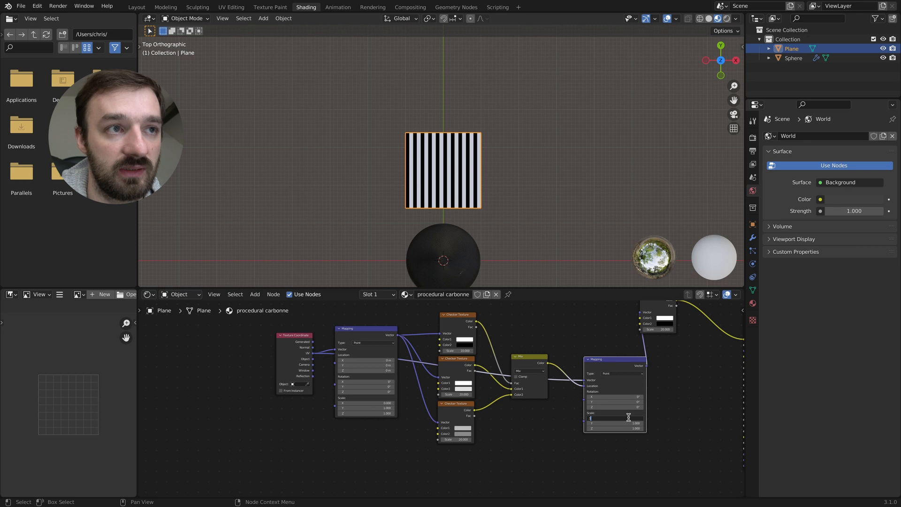
text(500)
key(Return)
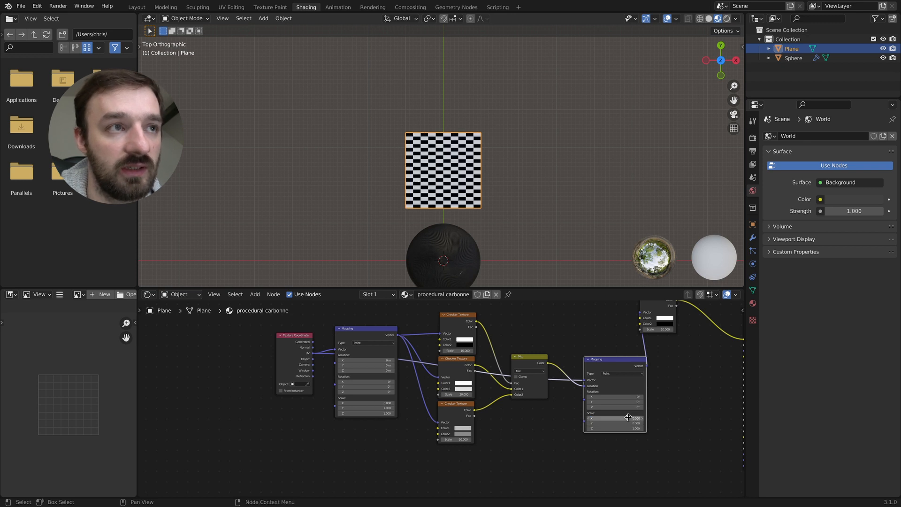
Try tinting the middle Checker Texture's Color2 pink and the lowest Checker Texture's Color1 green to test their effect on the pattern.
click(464, 383)
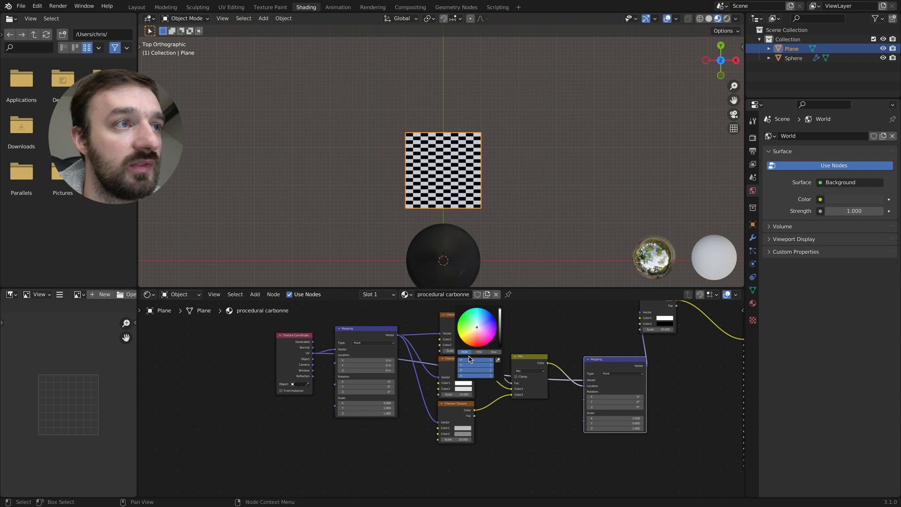
click(464, 389)
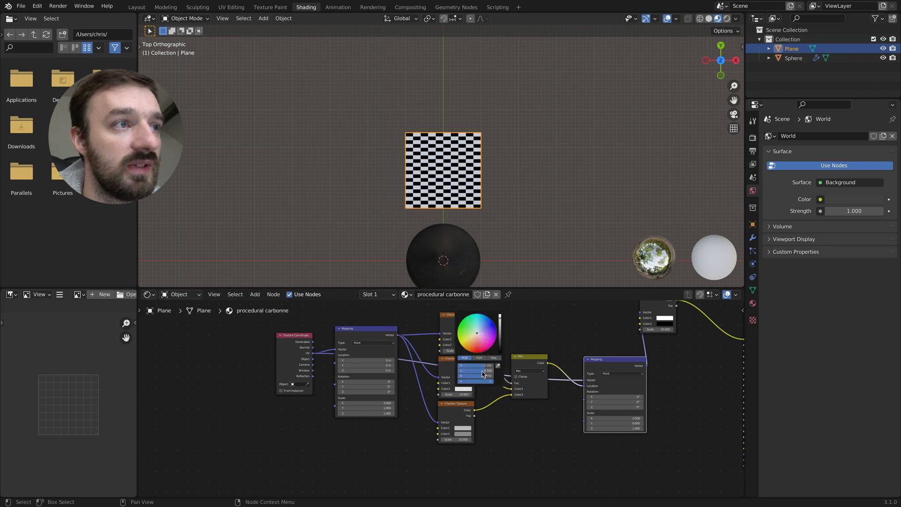
drag(477, 333, 481, 335)
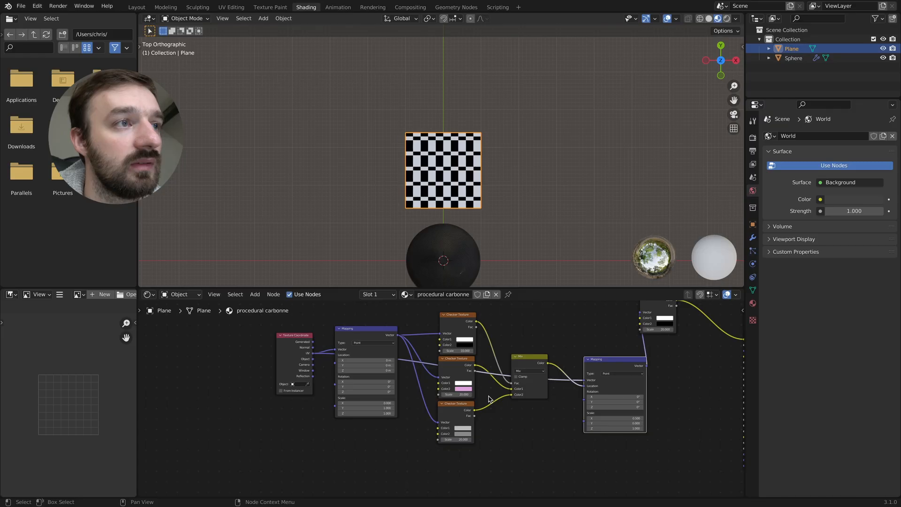
click(462, 429)
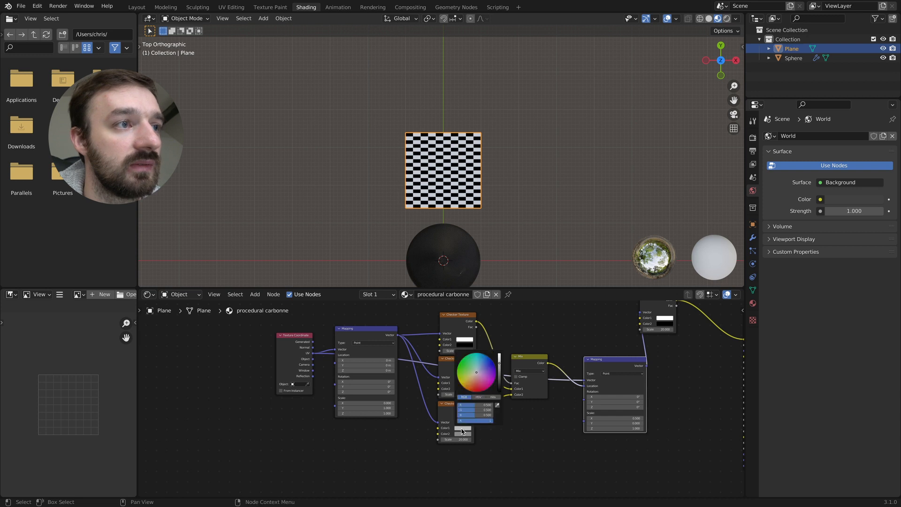
drag(477, 372, 476, 363)
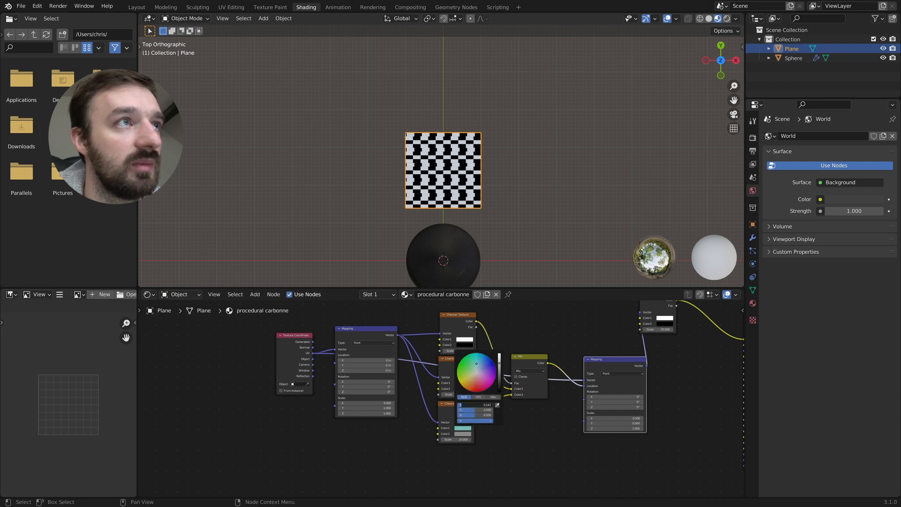
drag(463, 404, 474, 404)
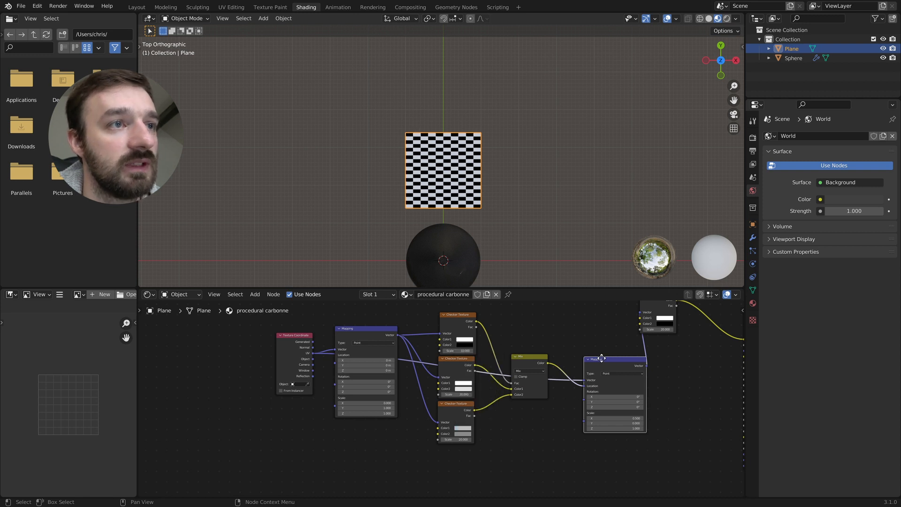
Spread out the Mix, second Mapping and final Checker Texture nodes to make room for more nodes between them.
drag(602, 359, 610, 352)
drag(537, 359, 529, 383)
drag(594, 364, 606, 362)
ctrl+scroll(663, 306, right, 1)
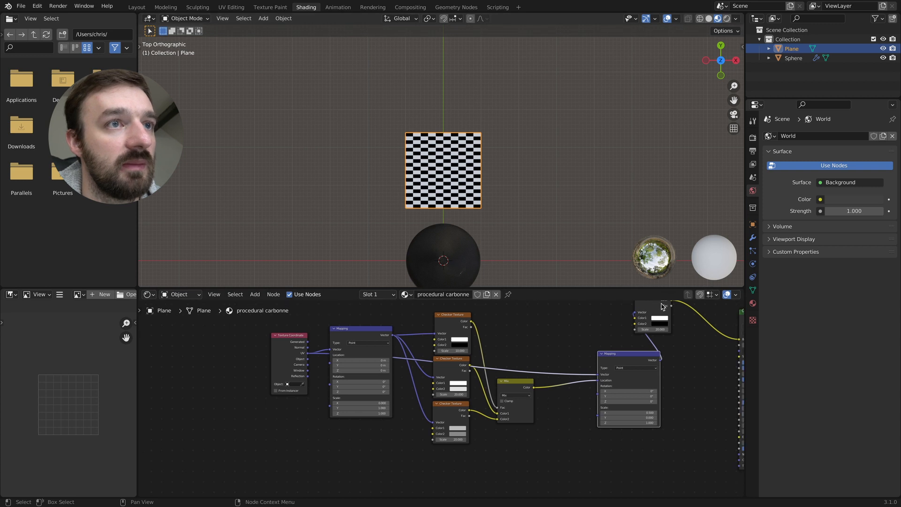
scroll(662, 305, right, 4)
drag(569, 305, 593, 306)
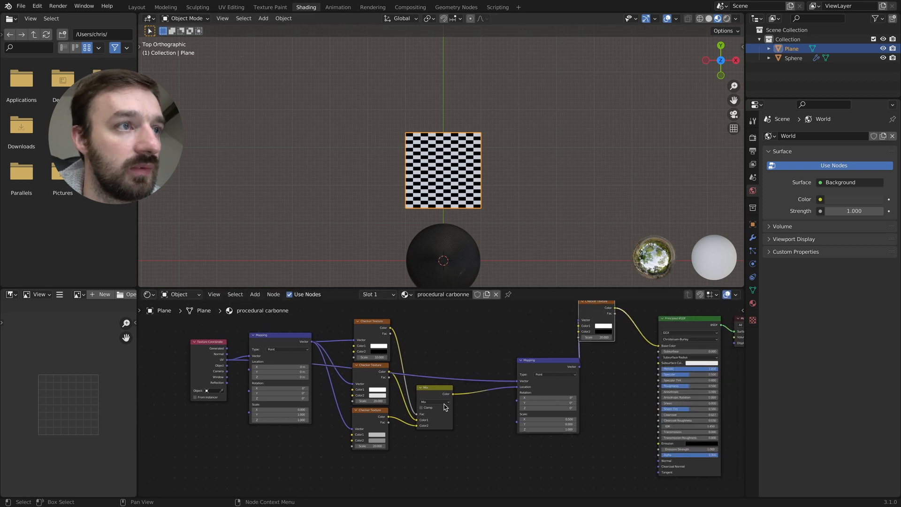
Insert a Combine XYZ node between the Mix node's Color output and the second Mapping node's Location.
click(487, 407)
key(shift+a)
click(487, 406)
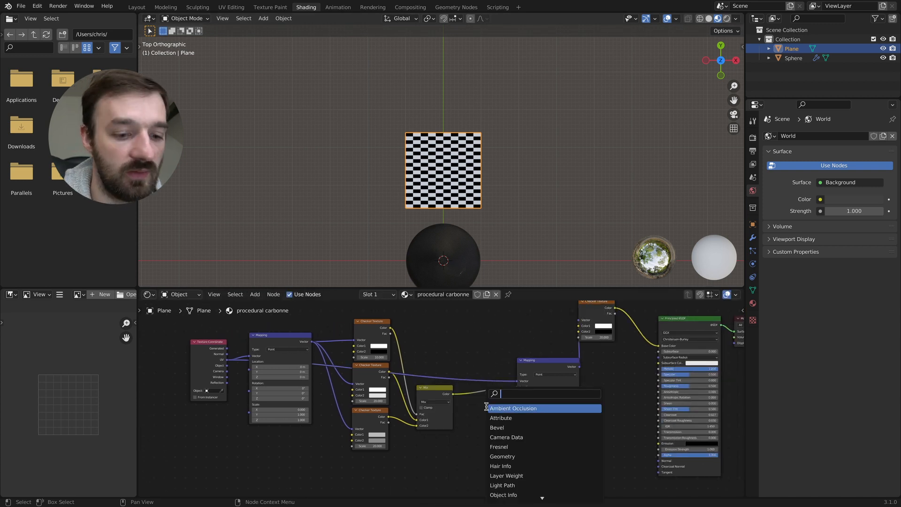
text(combin)
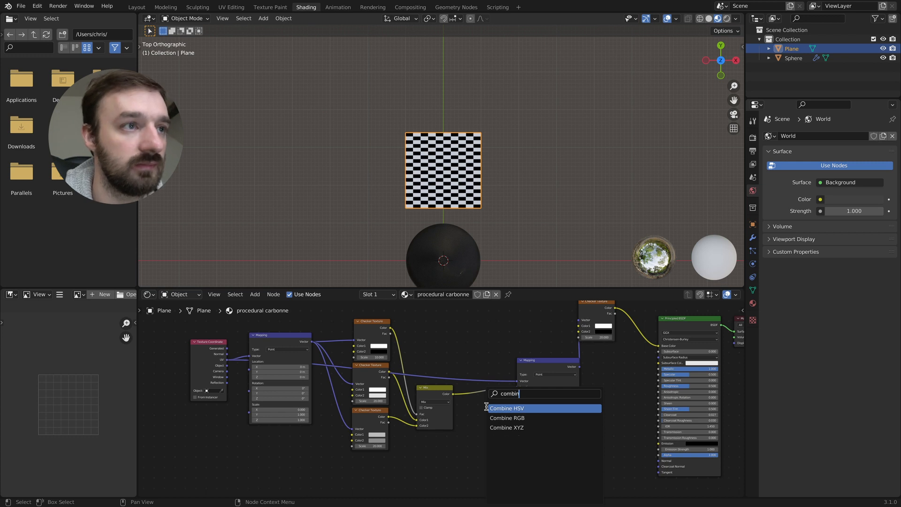
key(Down)
key(Down)
key(Return)
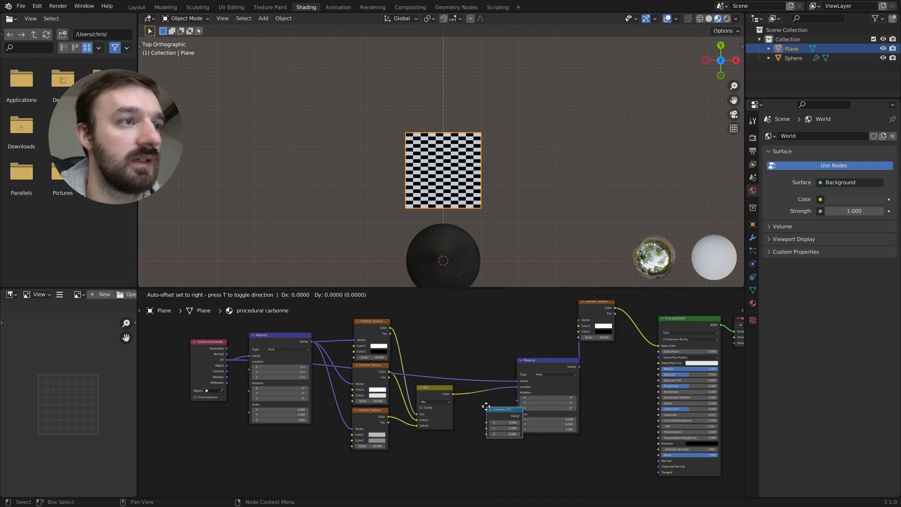
click(471, 392)
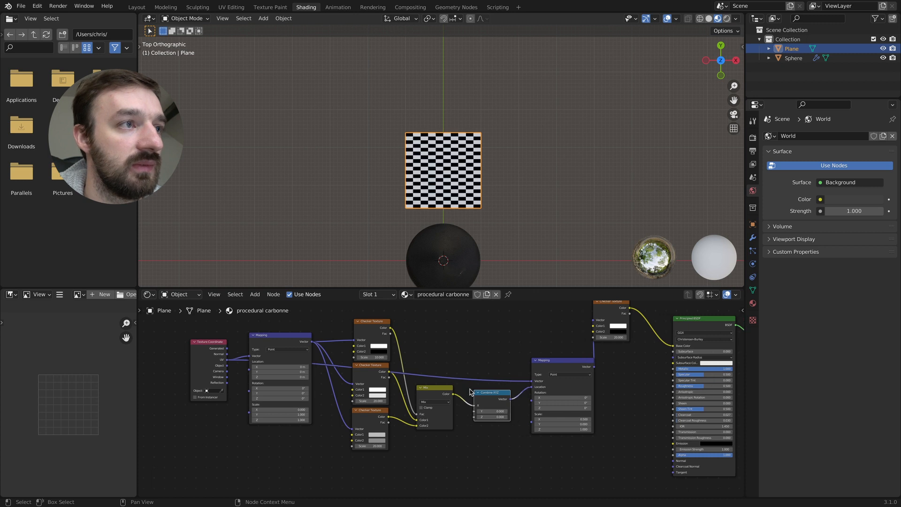
Insert a Math node between the Mix node and the Combine XYZ node.
scroll(471, 392, left, 6)
scroll(471, 392, up, 2)
drag(459, 451, 430, 449)
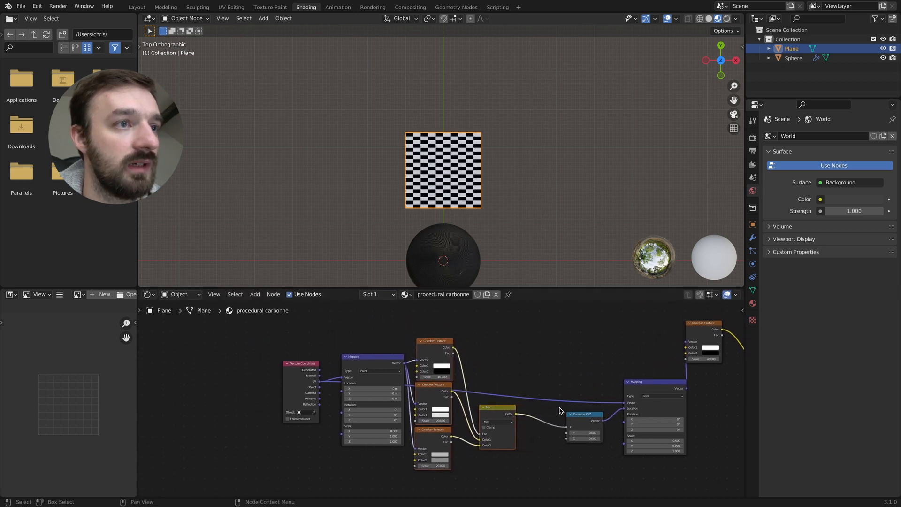
click(555, 363)
key(shift+a)
click(556, 360)
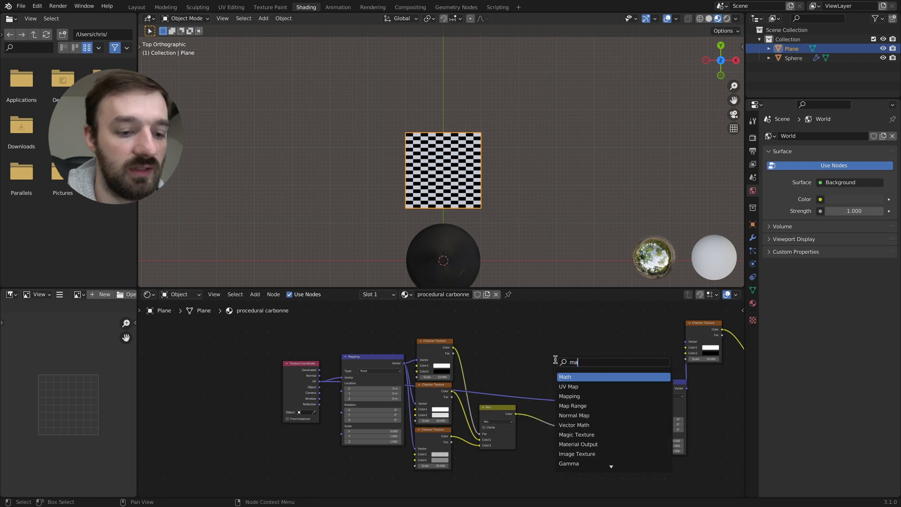
text(math)
key(Return)
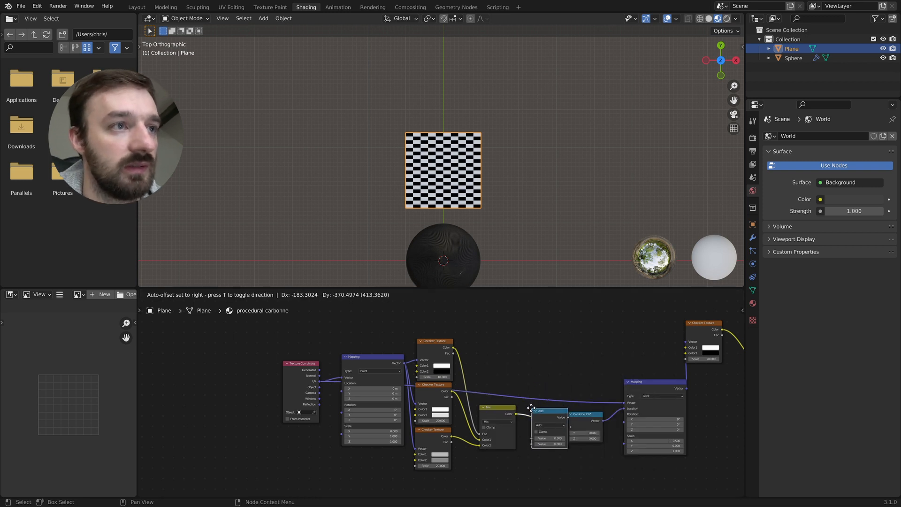
click(536, 409)
Set the Math node's operation to Divide with a second value of 2.
click(561, 426)
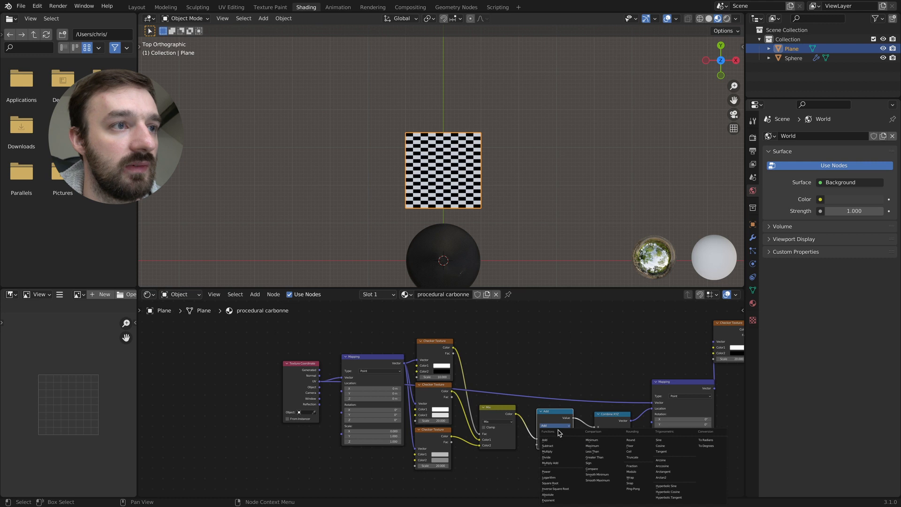
click(547, 457)
click(552, 445)
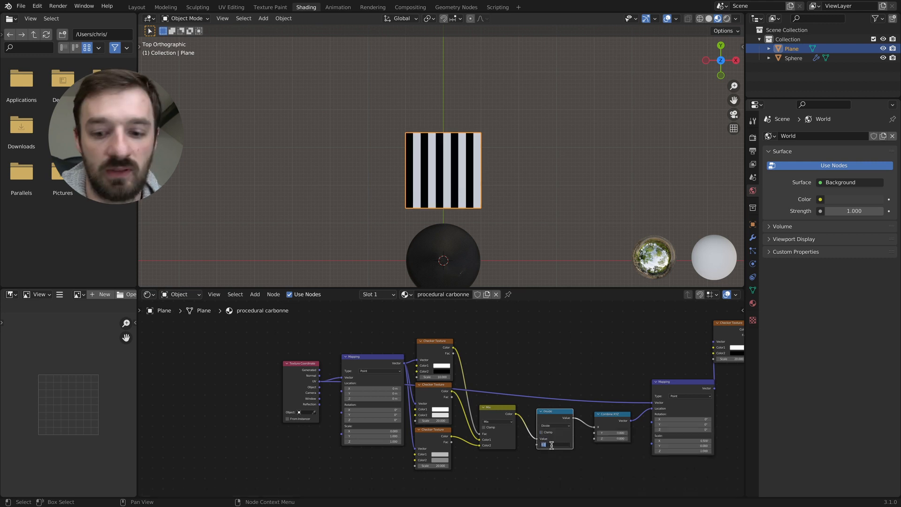
text(2)
key(Return)
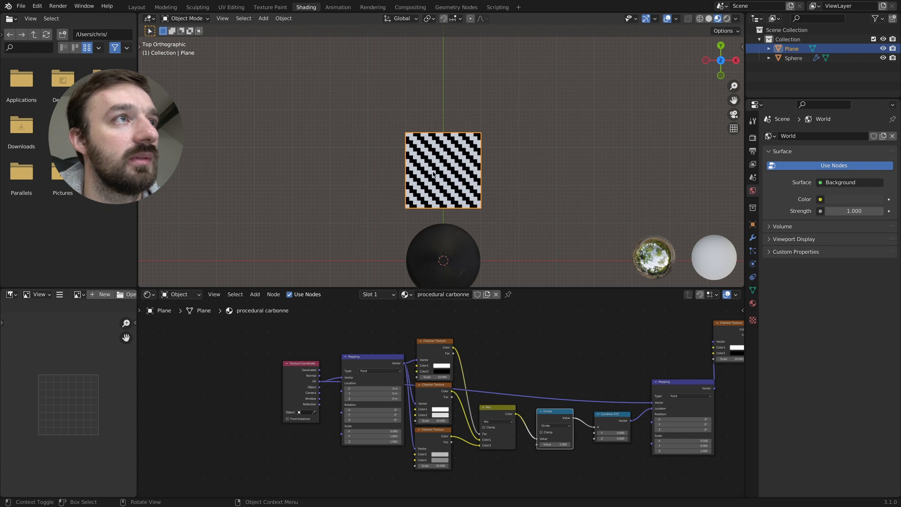
Move the final Checker Texture node clear of the second Mapping node to free space beneath it.
drag(338, 331, 711, 471)
drag(719, 334, 637, 326)
ctrl+middle_drag(652, 355, 658, 413)
click(592, 337)
drag(592, 338, 609, 333)
Add a Voronoi Texture fed by the second Mapping node and connect its Distance output to the Principled BSDF's Base Color.
click(642, 440)
key(shift+a)
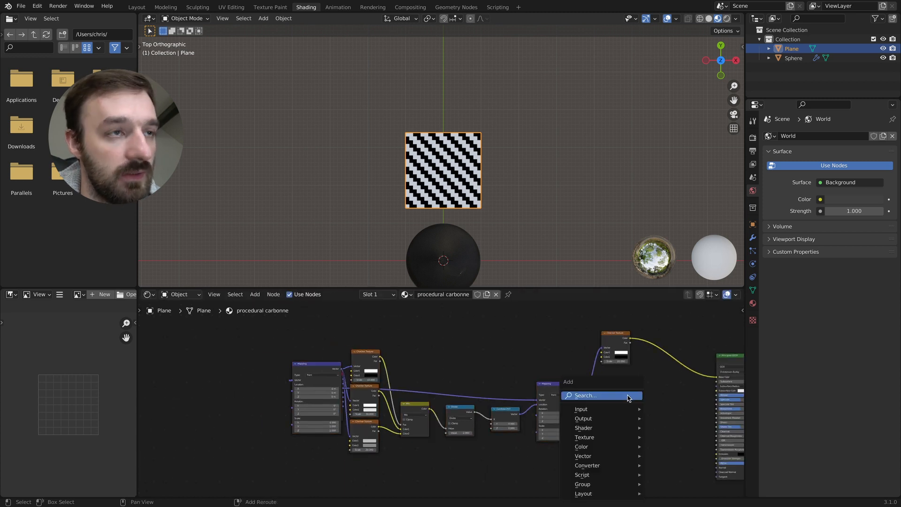
click(627, 395)
text(veronoi)
key(Return)
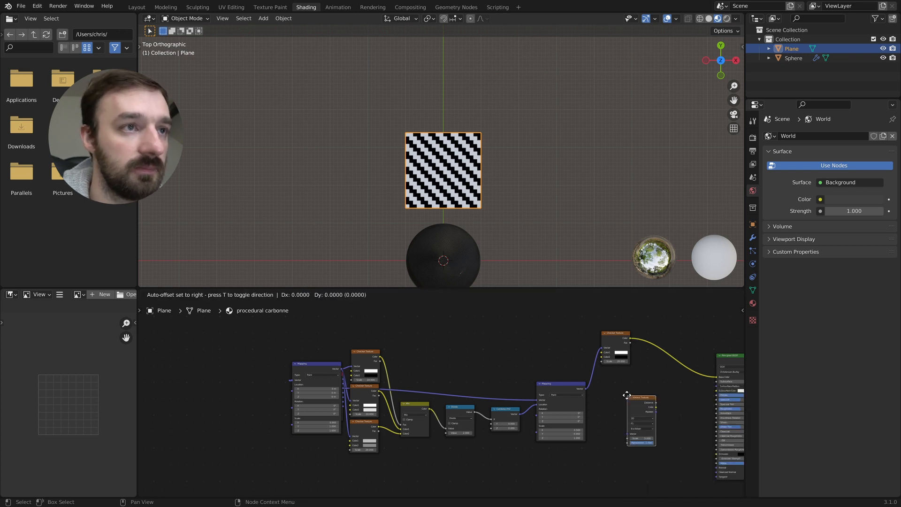
click(609, 392)
drag(585, 390, 609, 428)
drag(637, 397, 717, 377)
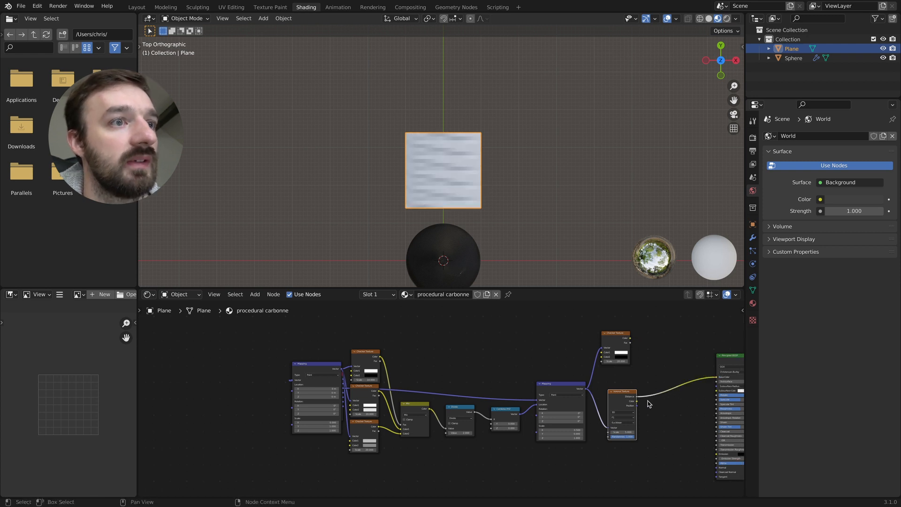
Set the Voronoi Texture to 2D with the Smooth F1 feature.
click(623, 412)
click(622, 421)
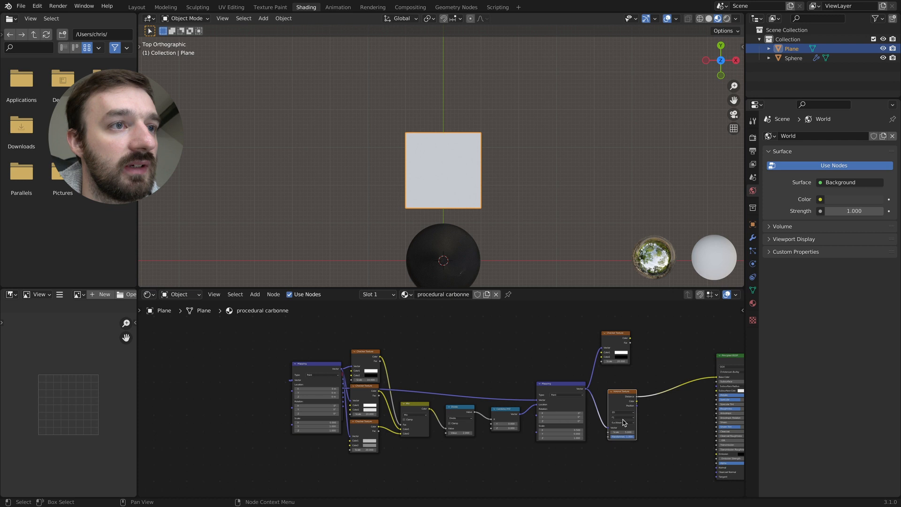
click(622, 418)
click(621, 431)
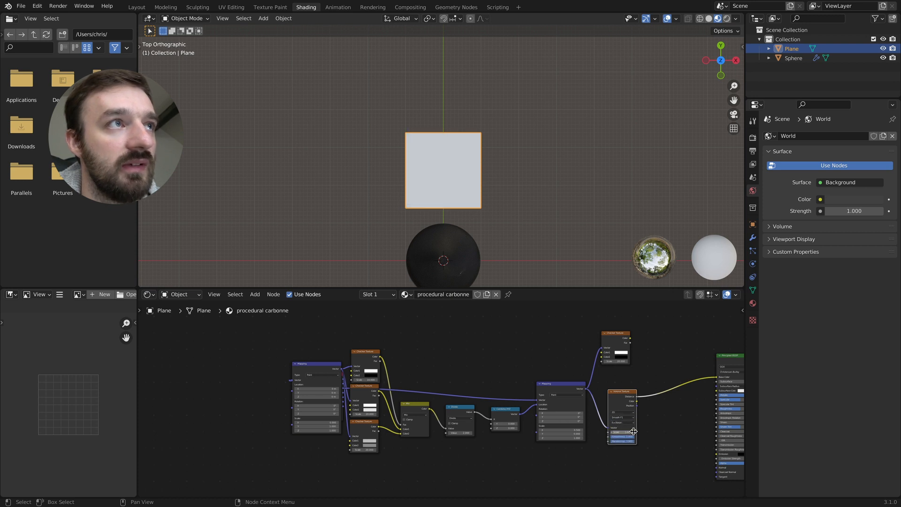
Set the Voronoi Texture's Scale to 20 and Randomness to 0.
scroll(634, 431, up, 2)
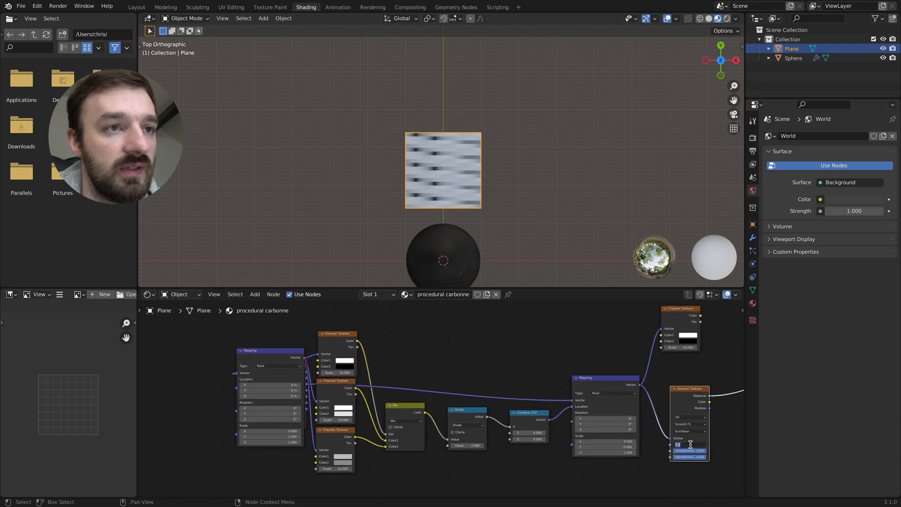
key(Tab)
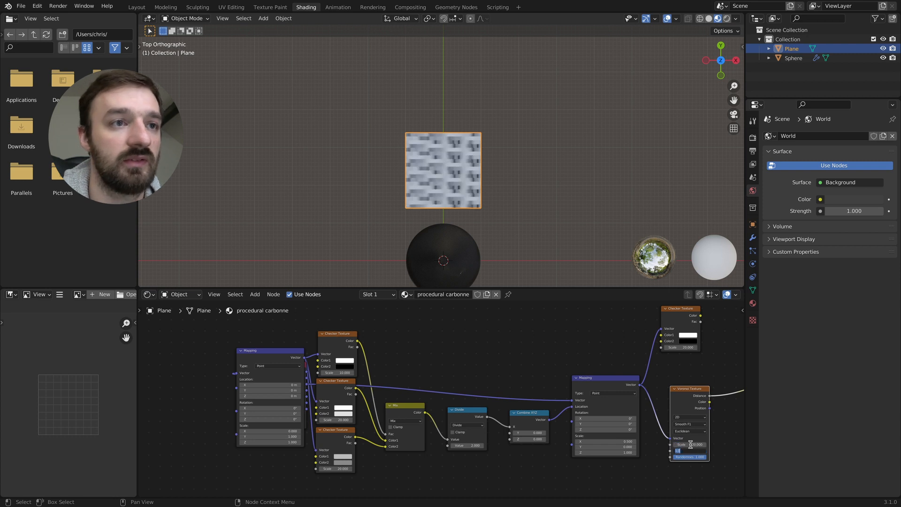
key(Tab)
key(Return)
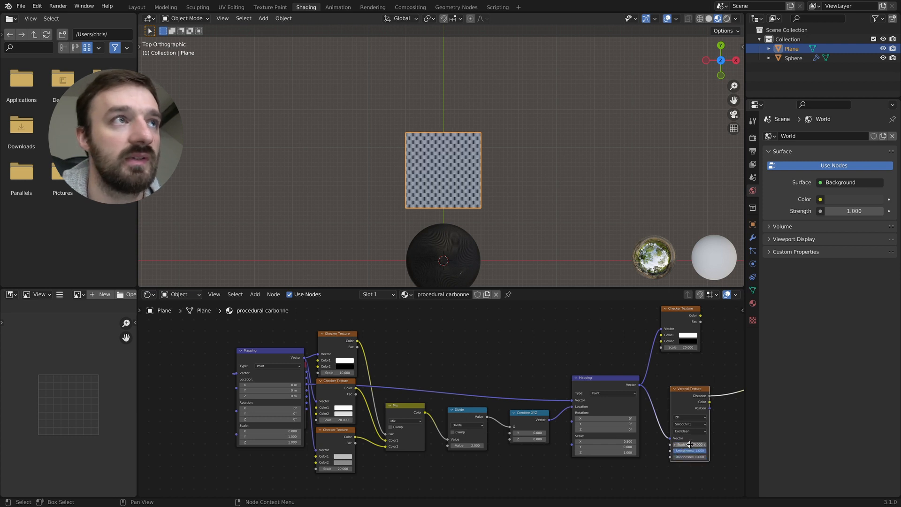
scroll(450, 196, up, 5)
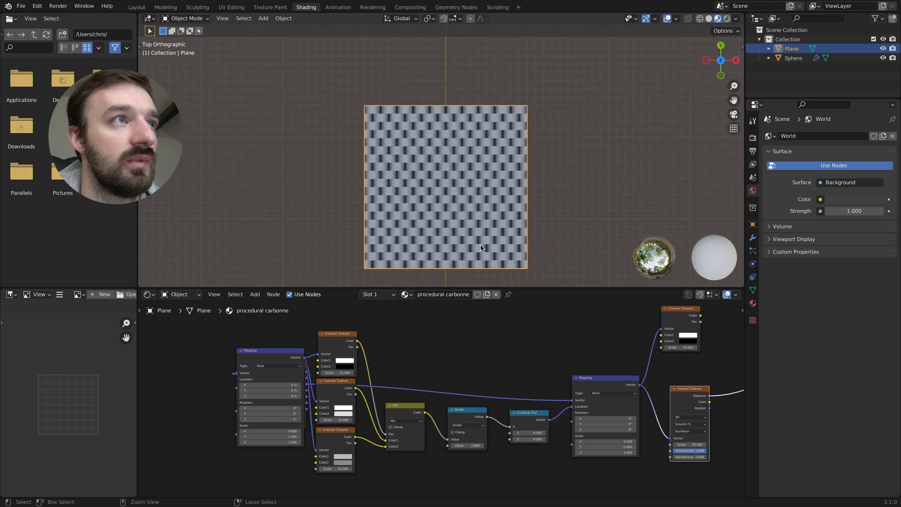
scroll(446, 196, down, 2)
scroll(419, 218, up, 2)
scroll(584, 243, down, 2)
scroll(550, 238, up, 1)
scroll(416, 225, up, 1)
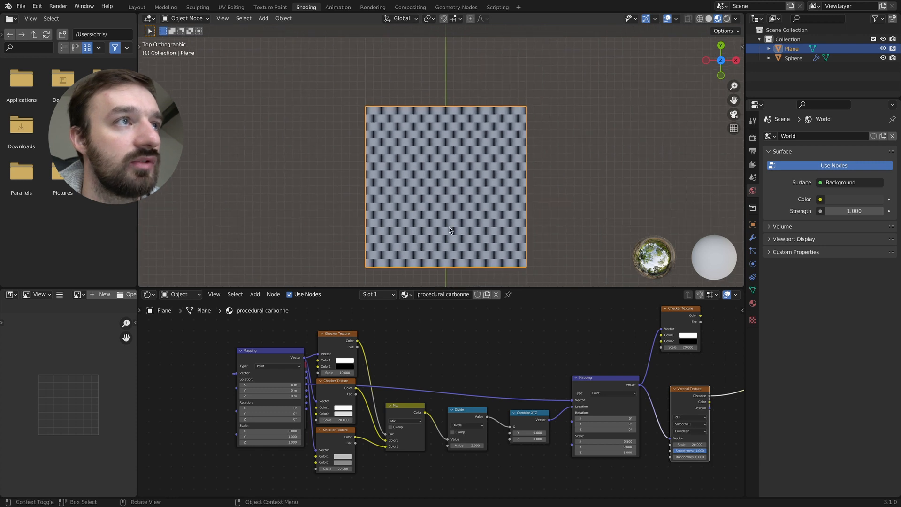
Duplicate the whole chain from the first Mapping node through the Voronoi Texture and place the copy beneath the original chain.
scroll(632, 308, down, 5)
mouse_move(610, 337)
mouse_down()
mouse_move(647, 336)
mouse_move(620, 334)
mouse_up()
drag(323, 370, 214, 383)
drag(275, 344, 603, 476)
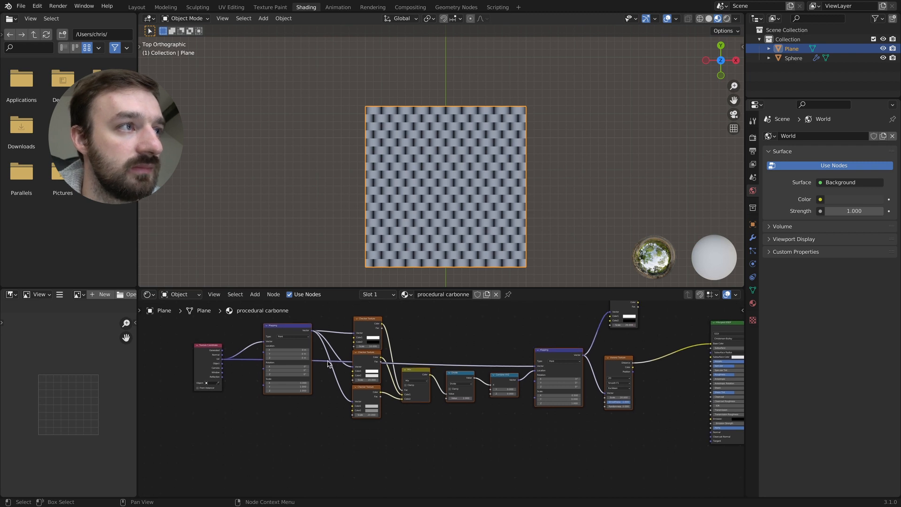
scroll(301, 348, down, 4)
key(shift+d)
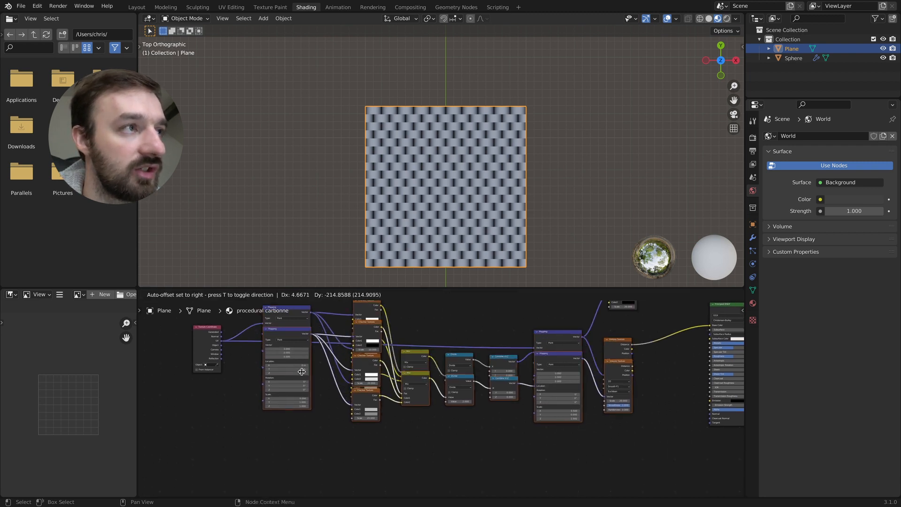
click(410, 423)
scroll(412, 421, down, 2)
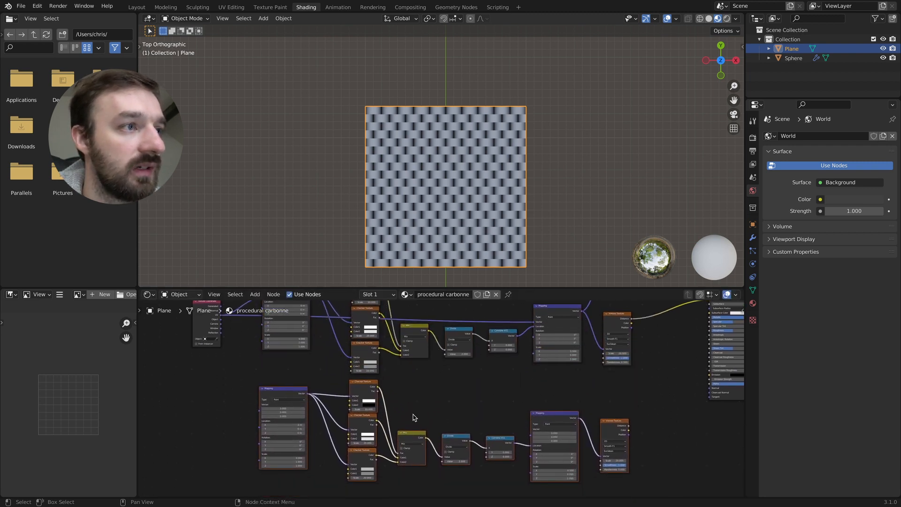
Set the duplicated first Mapping node's Scale to 1 on X and 0 on Y.
scroll(357, 442, left, 4)
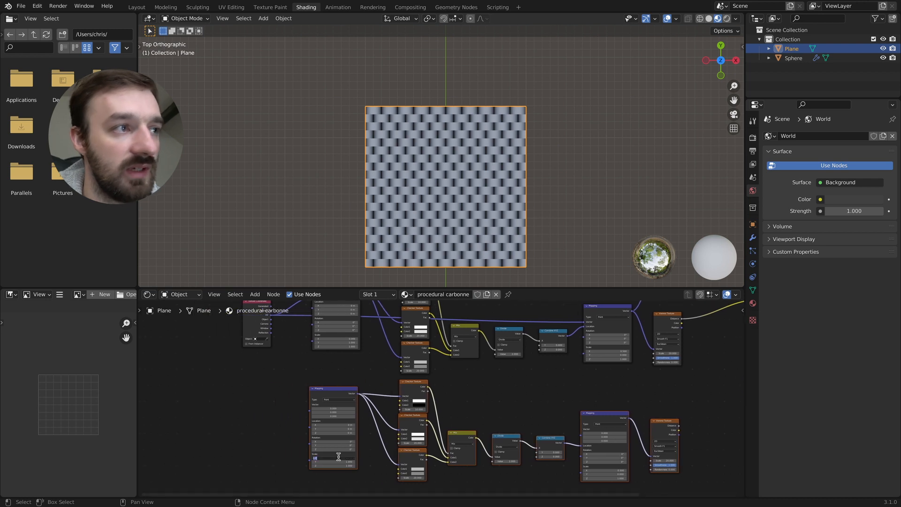
text(1)
key(Tab)
text(0)
key(Return)
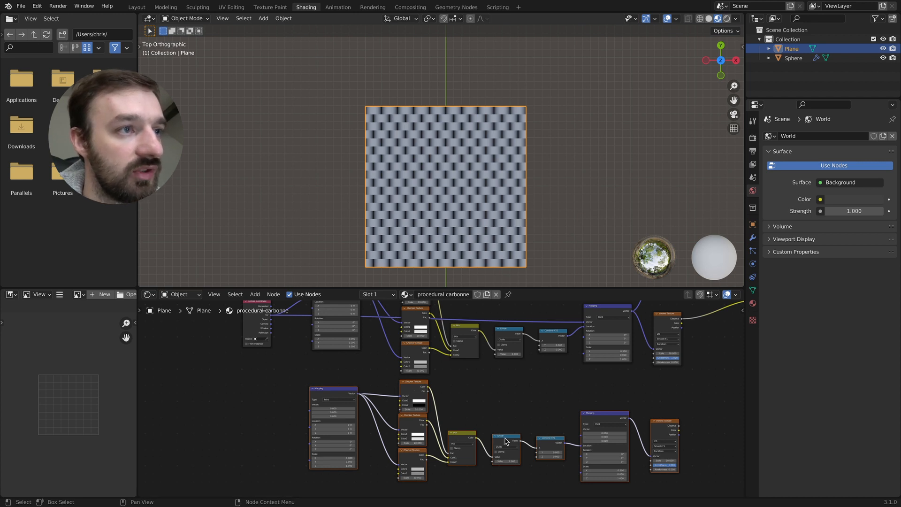
Route the duplicated Divide value into the Y input of Combine XYZ and swap the duplicated second Mapping node's X and Y scale values.
drag(523, 443, 537, 453)
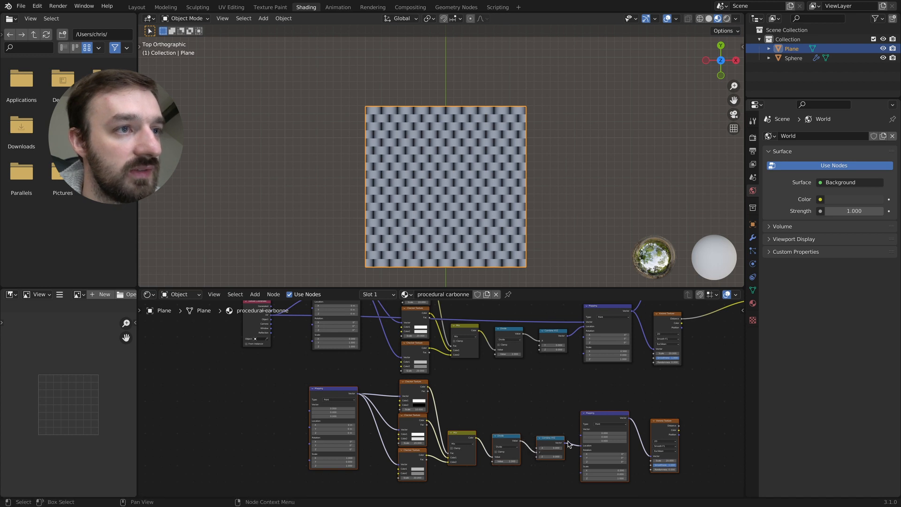
click(609, 470)
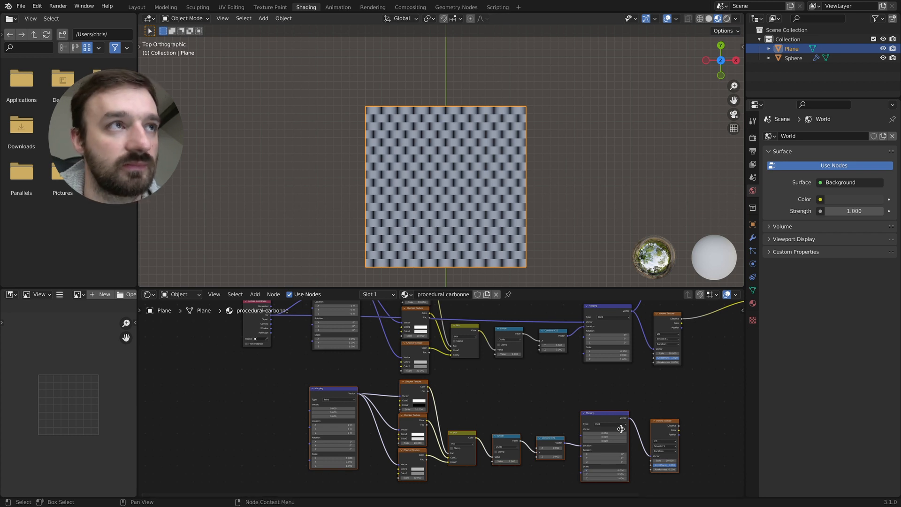
scroll(586, 399, right, 3)
scroll(589, 398, up, 2)
mouse_move(607, 461)
mouse_down()
mouse_move(607, 438)
mouse_move(608, 453)
mouse_up()
scroll(469, 413, down, 5)
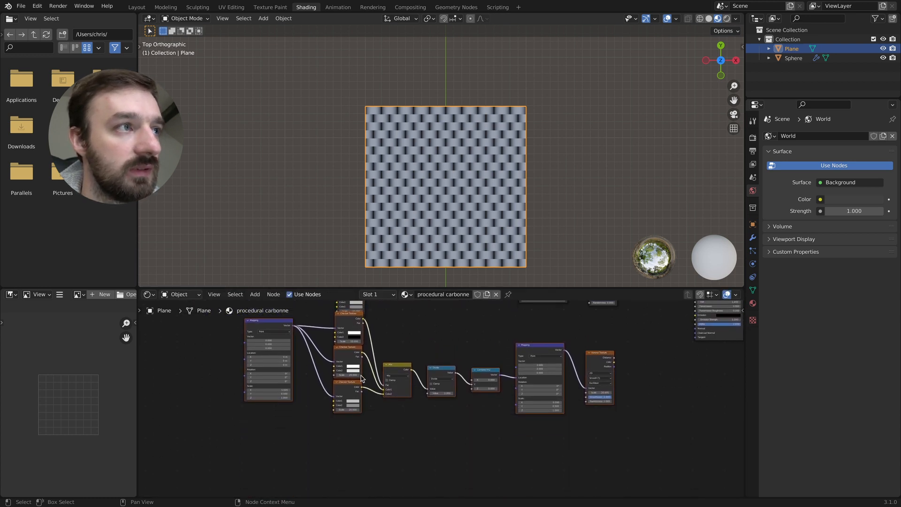
Shift the duplicated node chain slightly lower so it clears the original checker nodes, and deselect it.
drag(349, 341, 351, 355)
click(288, 347)
scroll(284, 351, up, 2)
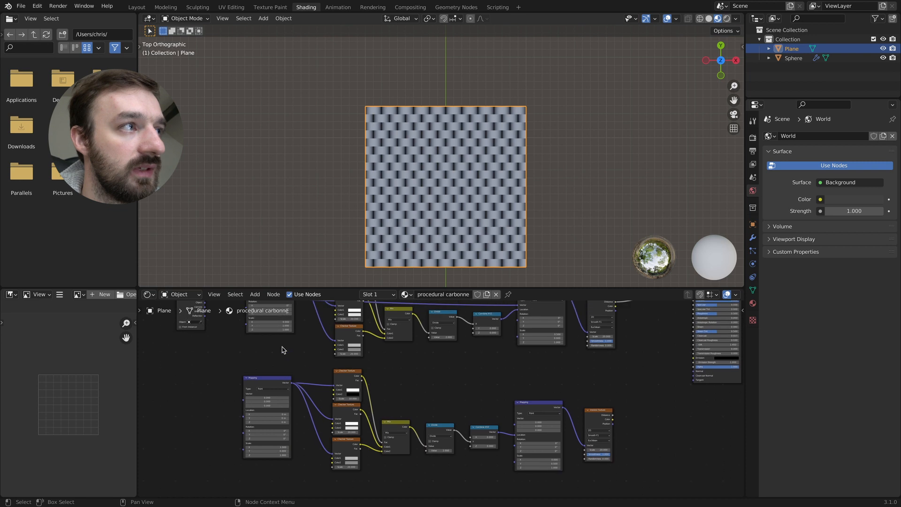
Connect the Texture Coordinate's UV output to the Vector inputs of both duplicated Mapping nodes.
scroll(283, 351, left, 2)
scroll(282, 350, up, 1)
drag(246, 320, 258, 332)
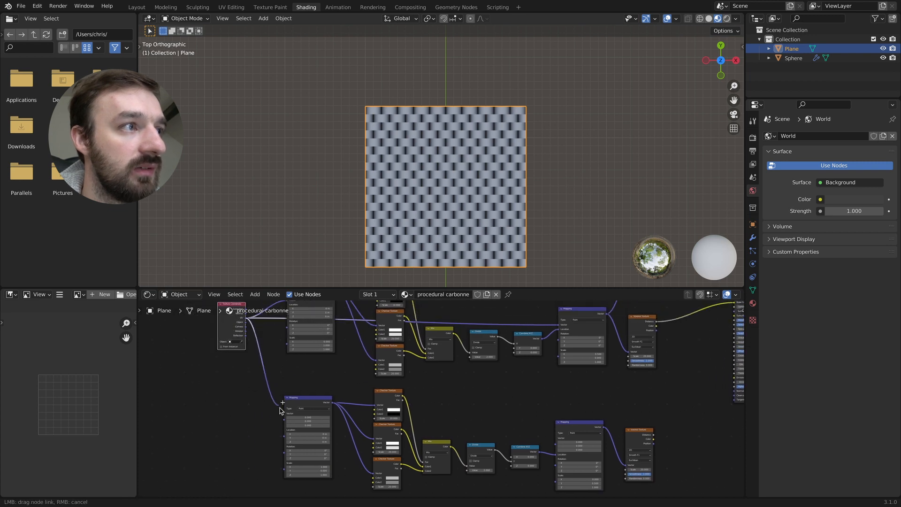
drag(282, 422, 282, 421)
drag(246, 321, 568, 432)
Move the duplicated Voronoi Texture closer to the original one and connect its Distance output to the Principled BSDF's Base Color.
middle_drag(591, 412, 547, 437)
drag(596, 459, 600, 413)
middle_drag(665, 412, 604, 415)
middle_drag(538, 431, 577, 434)
drag(592, 423, 669, 335)
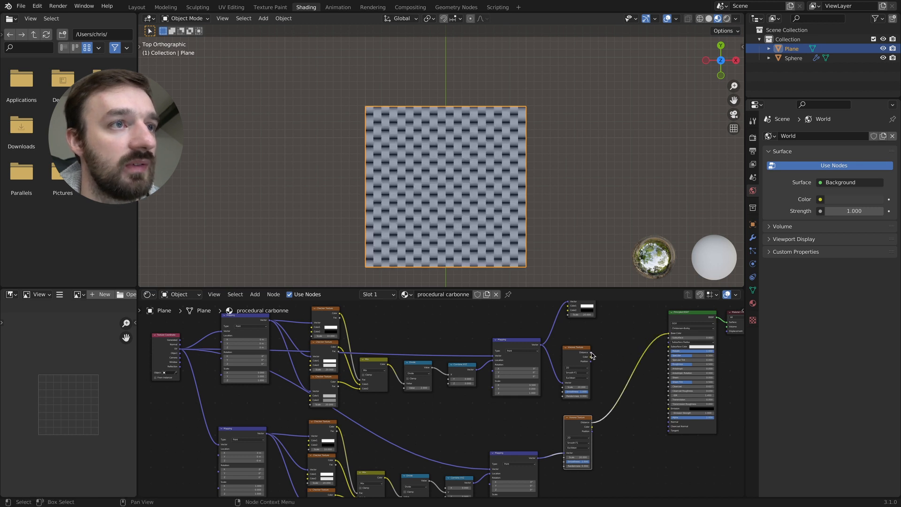
Add a MixRGB node before the Base Color, with the original Voronoi's Distance in Color1 and the duplicate's Distance in Color2.
key(shift+a)
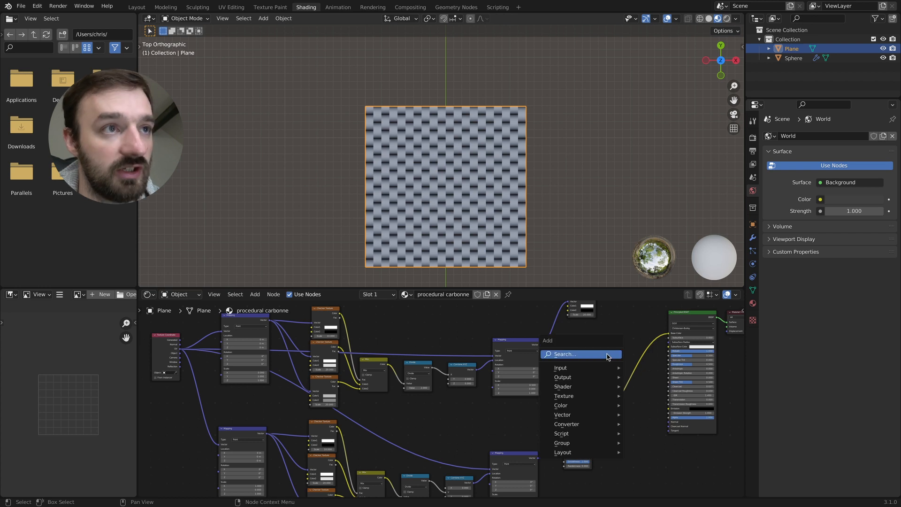
text(mix)
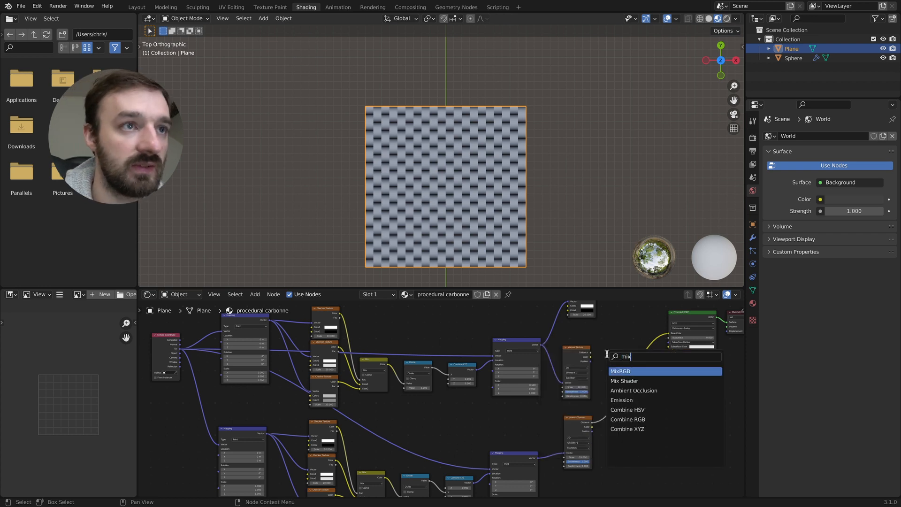
key(Return)
click(609, 399)
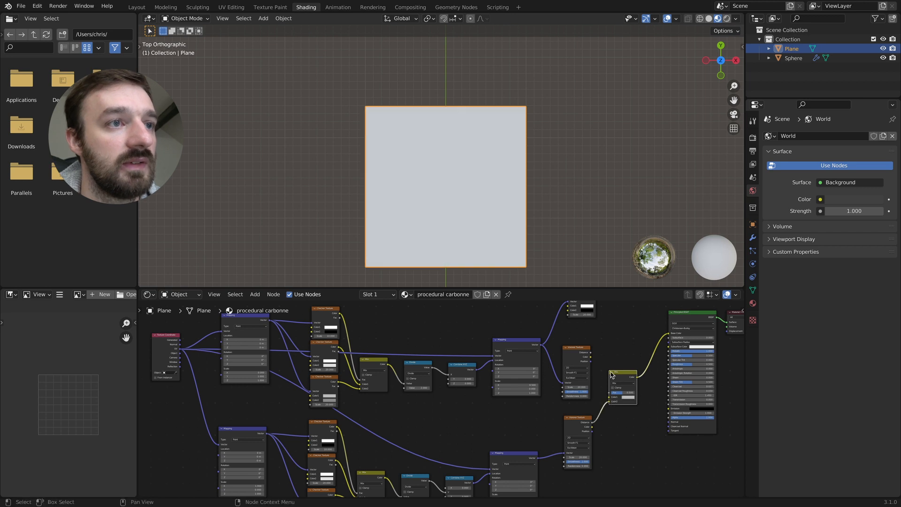
drag(591, 356, 610, 398)
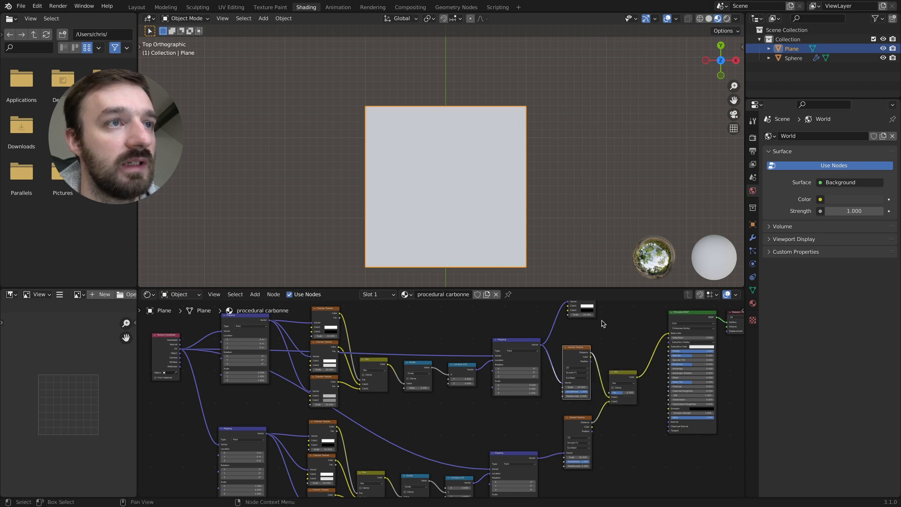
Connect the final Checker Texture's Color output to the new Mix node's Fac and move the Mix node into clear space.
scroll(606, 328, up, 3)
drag(593, 324, 599, 328)
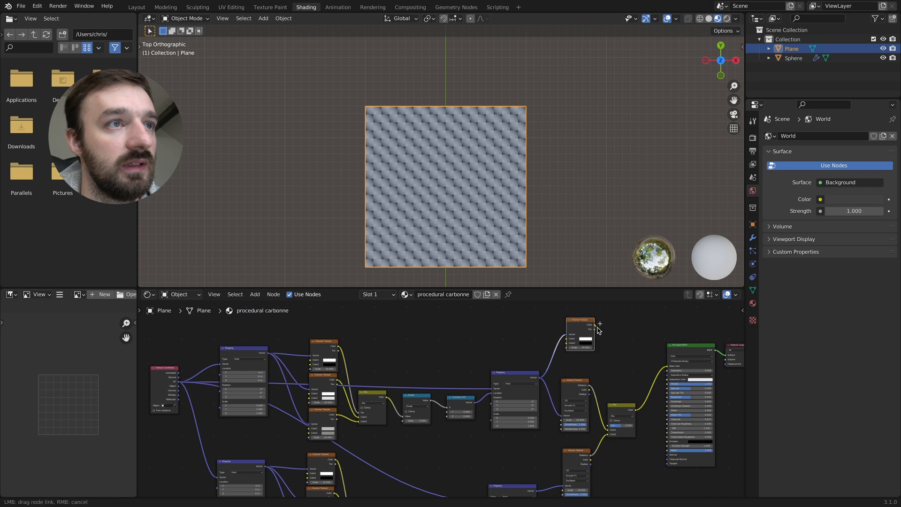
drag(609, 425, 678, 350)
scroll(677, 350, right, 2)
drag(581, 366, 590, 366)
ctrl+middle_drag(589, 365, 537, 369)
scroll(538, 368, left, 3)
scroll(538, 369, down, 2)
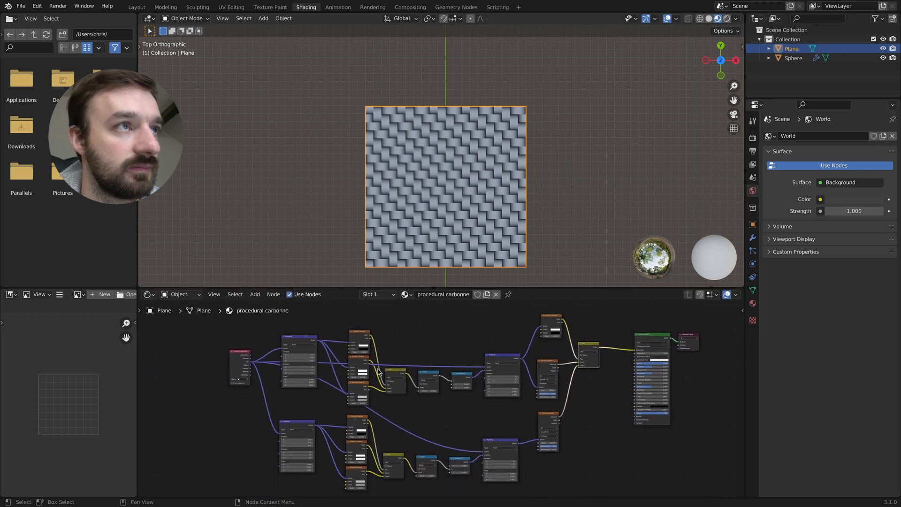
Move the Texture Coordinate node farther away from the Mapping nodes to make room in the node tree.
drag(235, 353, 158, 395)
scroll(388, 456, down, 4)
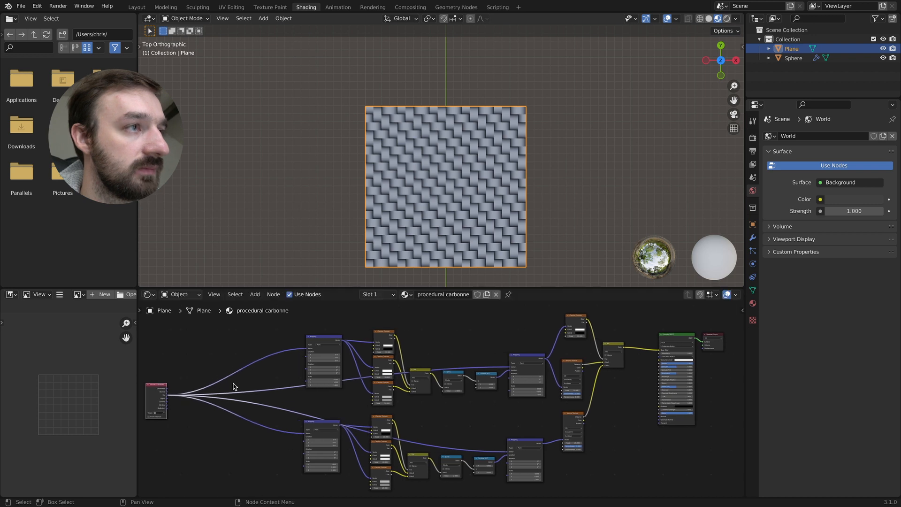
scroll(388, 455, left, 2)
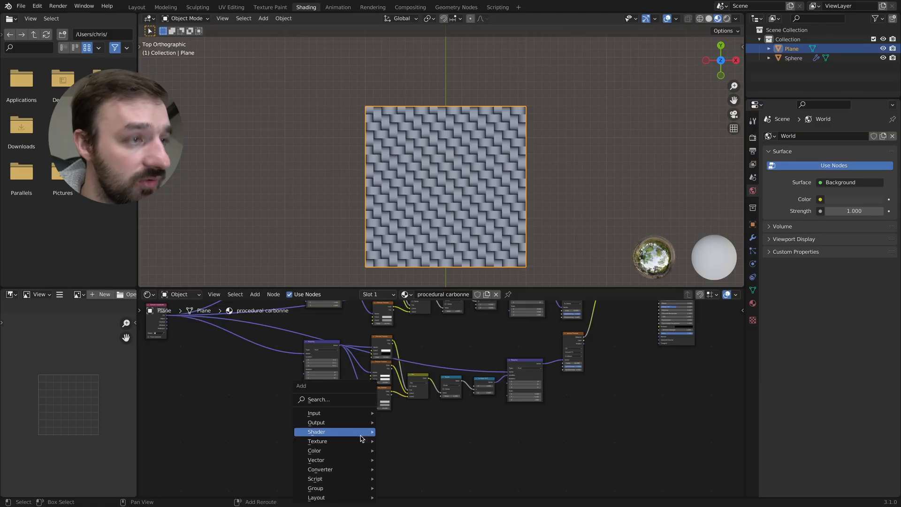
Add a Noise Texture node in the free space beneath the duplicated chain.
click(349, 399)
text(noise)
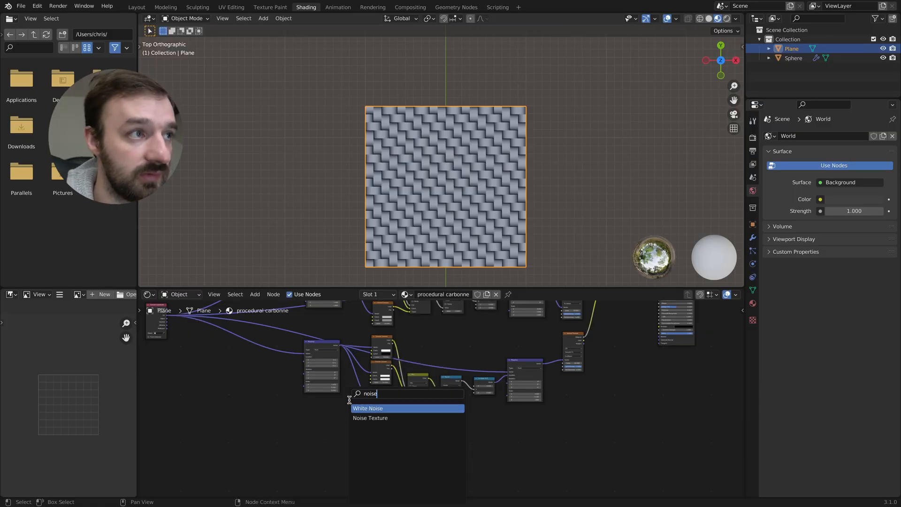
key(Return)
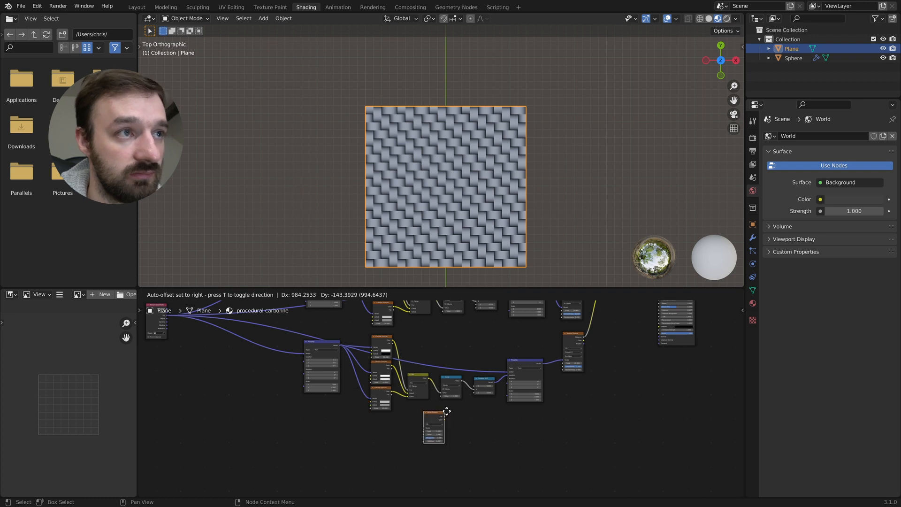
click(536, 433)
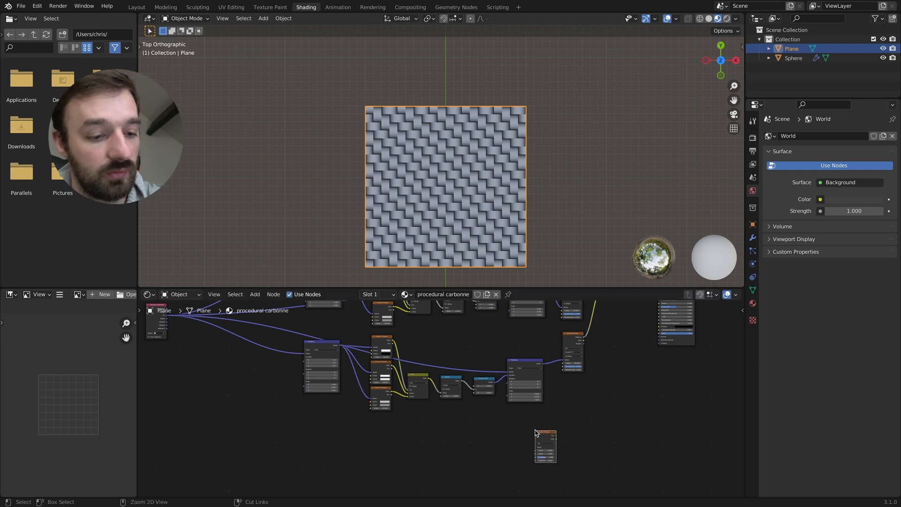
Attach a Mapping node to the Noise Texture's Vector input and space the two nodes apart.
key(ctrl+t)
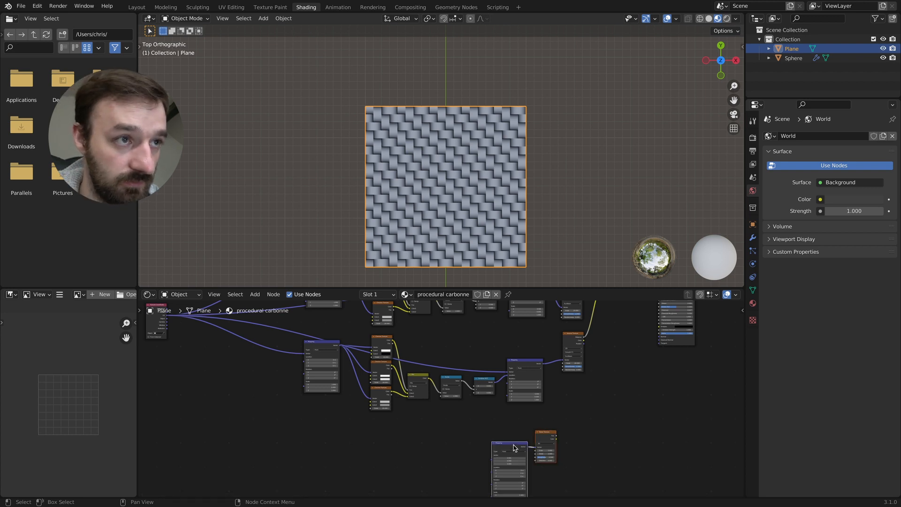
drag(517, 443, 489, 444)
scroll(528, 462, up, 4)
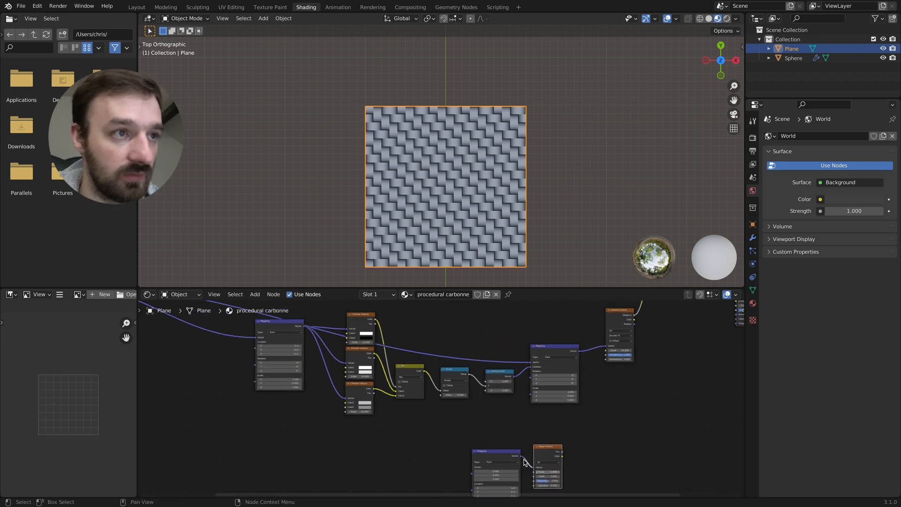
scroll(539, 447, down, 6)
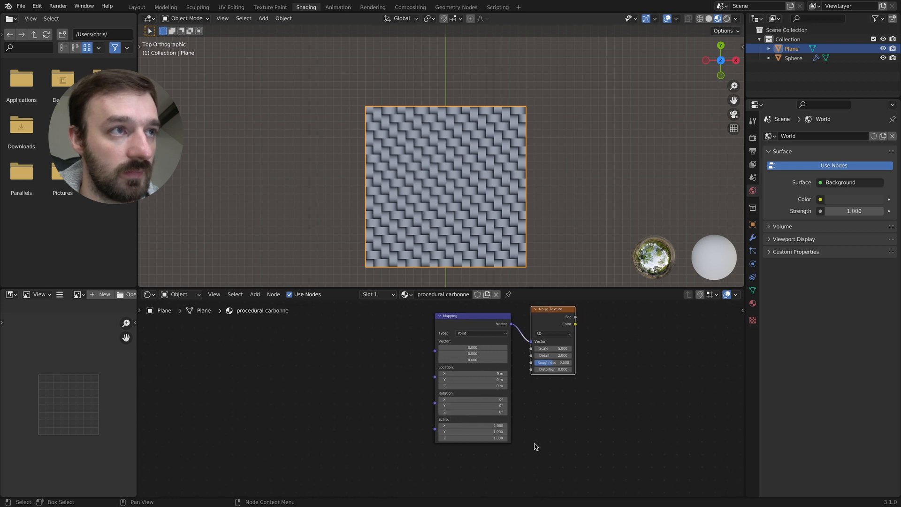
Align the Noise Texture and its Mapping node beneath the other chains and connect the Texture Coordinate's UV output to that Mapping's Vector.
shift+scroll(407, 418, up, 2)
shift+click(512, 456)
drag(512, 456, 396, 460)
drag(287, 372, 385, 472)
scroll(393, 468, up, 6)
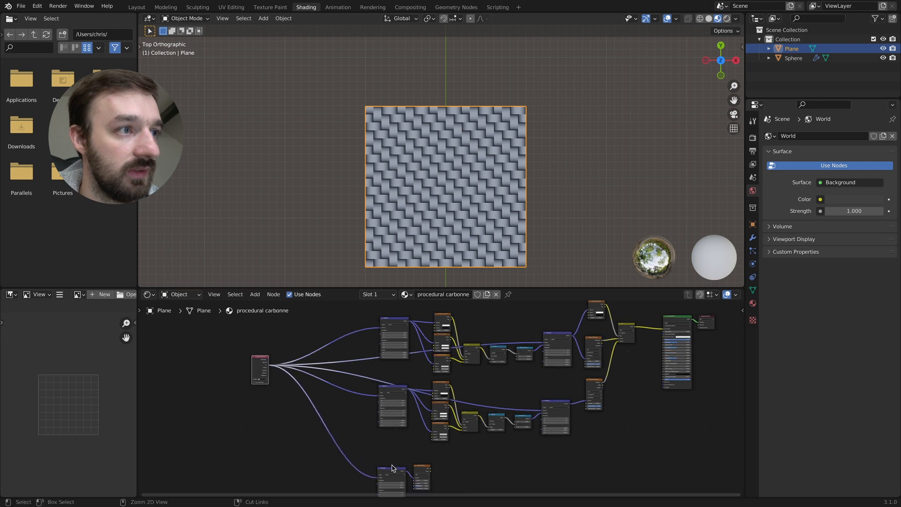
Stretch the noise by changing the X and Y scale of its Mapping node, and increase the Noise Texture's Scale.
shift+scroll(392, 466, down, 8)
scroll(382, 448, up, 4)
shift+scroll(383, 450, up, 2)
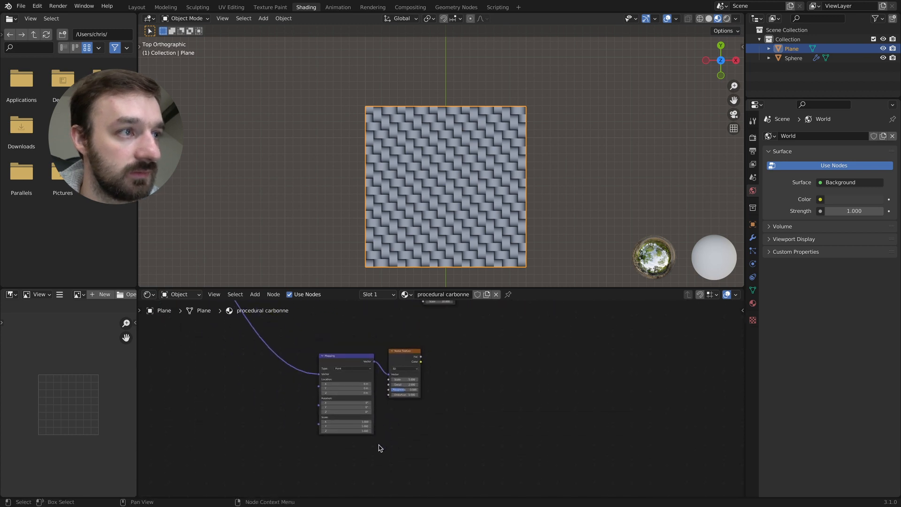
click(362, 422)
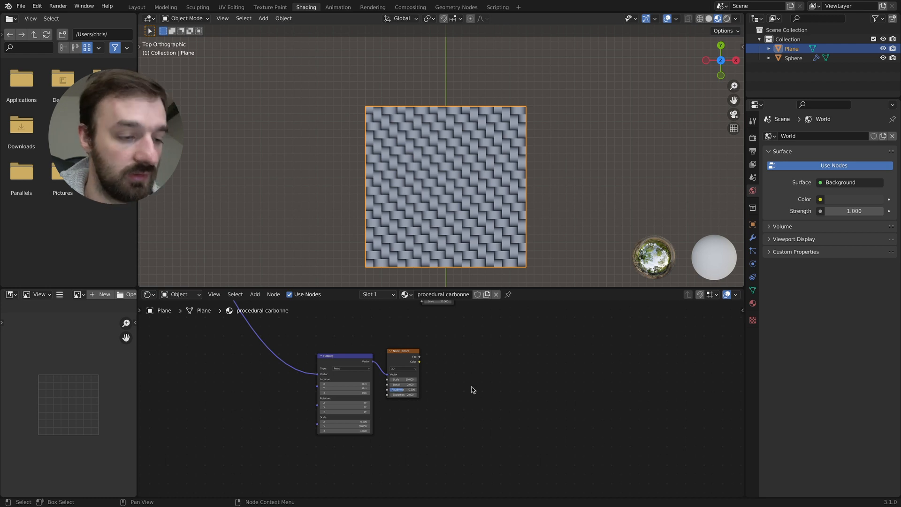
scroll(472, 390, down, 3)
scroll(551, 377, down, 1)
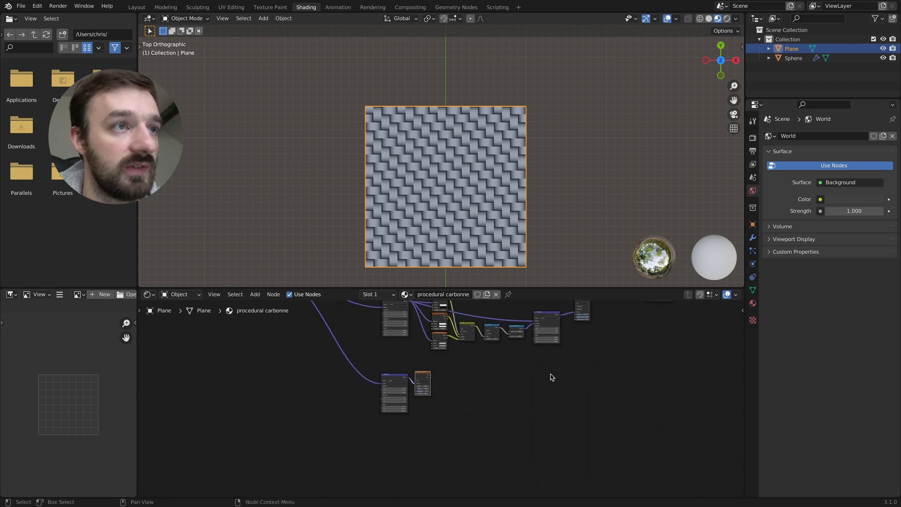
Preview the stretched Noise Texture on the plane through the Base Color, undo that connection and return the node beside its Mapping.
drag(419, 375, 599, 375)
scroll(608, 382, up, 4)
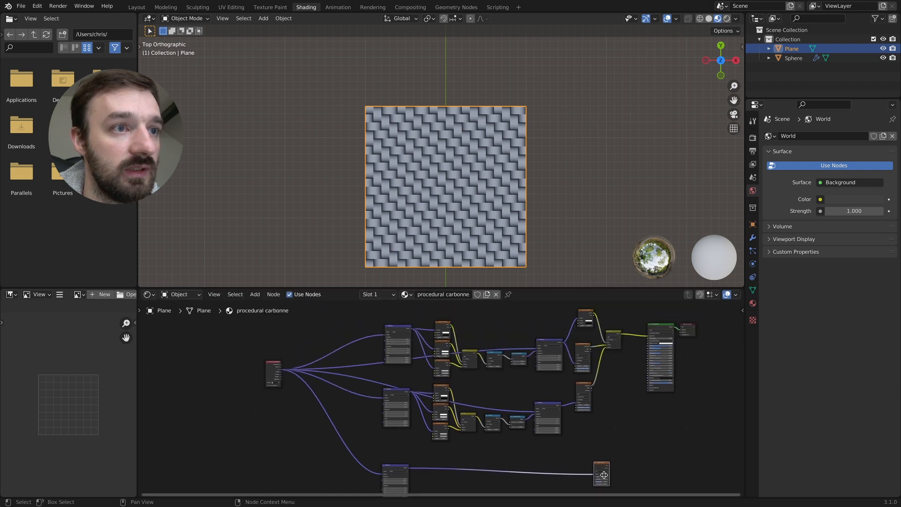
drag(611, 471, 633, 406)
drag(609, 466, 650, 339)
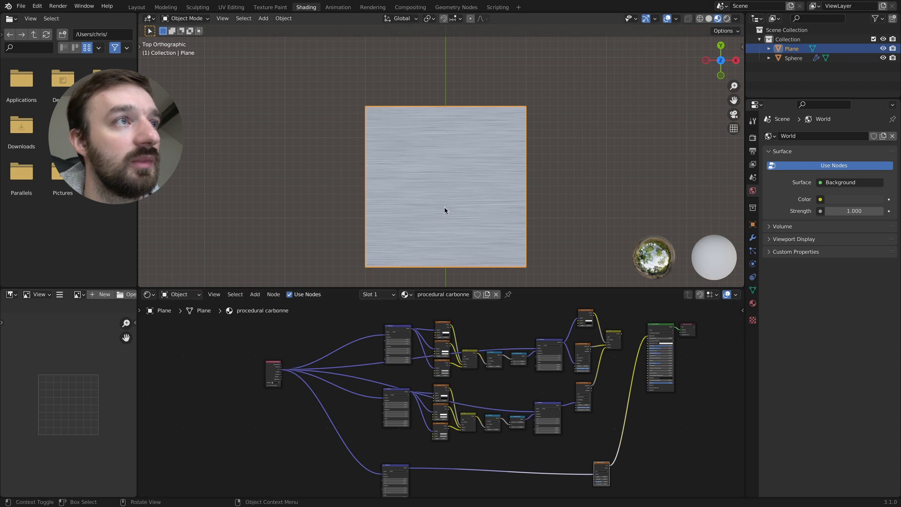
key(ctrl+z)
drag(600, 462, 428, 462)
Duplicate the Noise Texture together with its Mapping node and place the pair directly beneath the originals.
key(KP_Decimal)
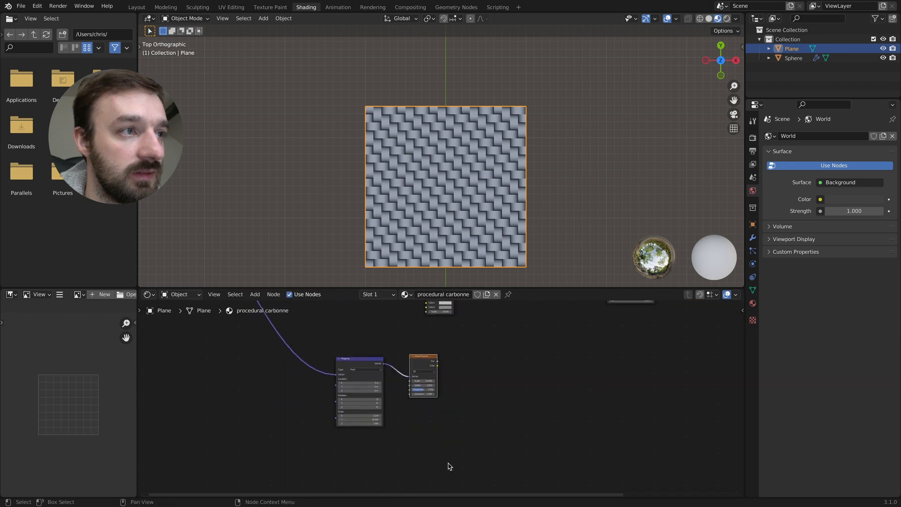
drag(428, 374, 362, 403)
middle_drag(379, 389, 446, 356)
middle_drag(471, 385, 467, 362)
key(shift+d)
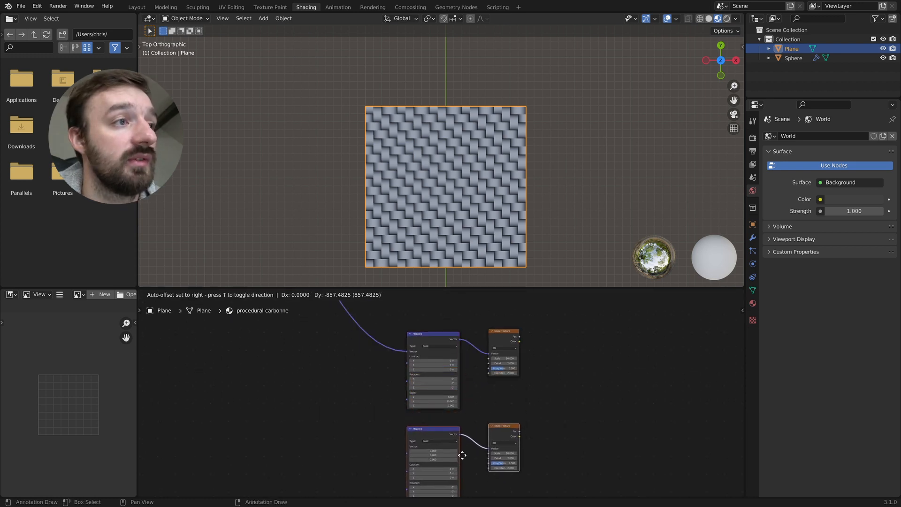
click(464, 443)
scroll(368, 368, down, 5)
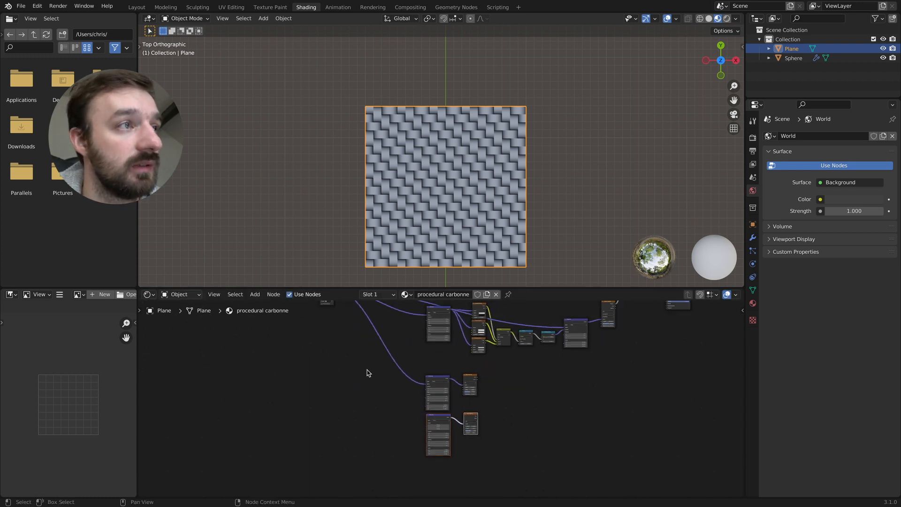
Connect the Texture Coordinate's UV output to the duplicated Mapping and swap its X and Y stretch, setting the Y scale to 0.2.
drag(333, 328, 427, 465)
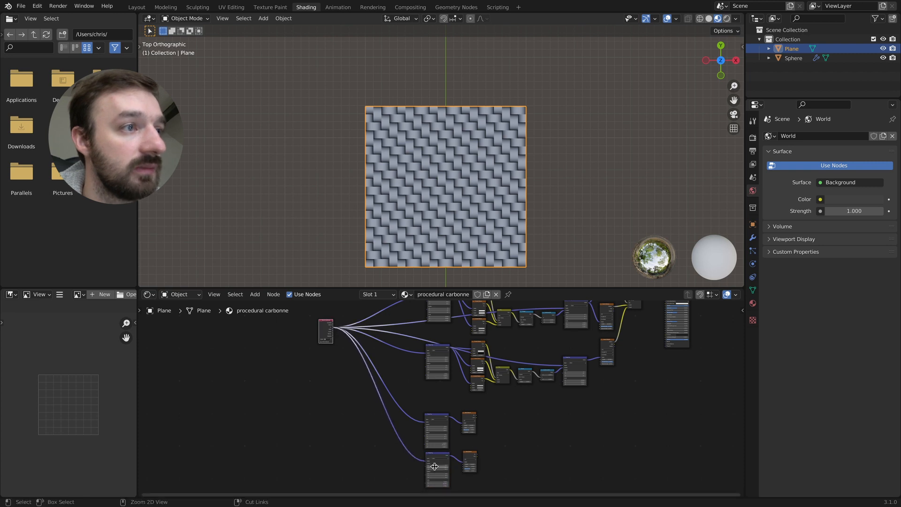
key(KP_Decimal)
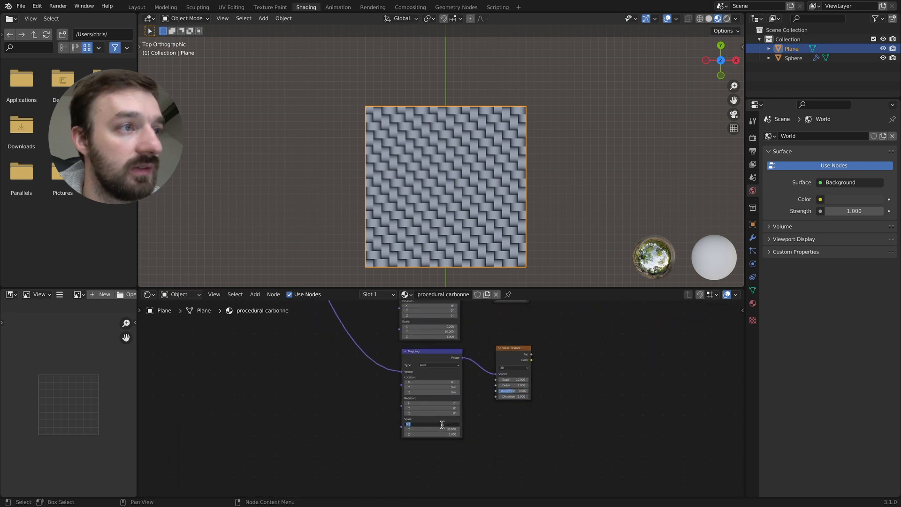
key(Tab)
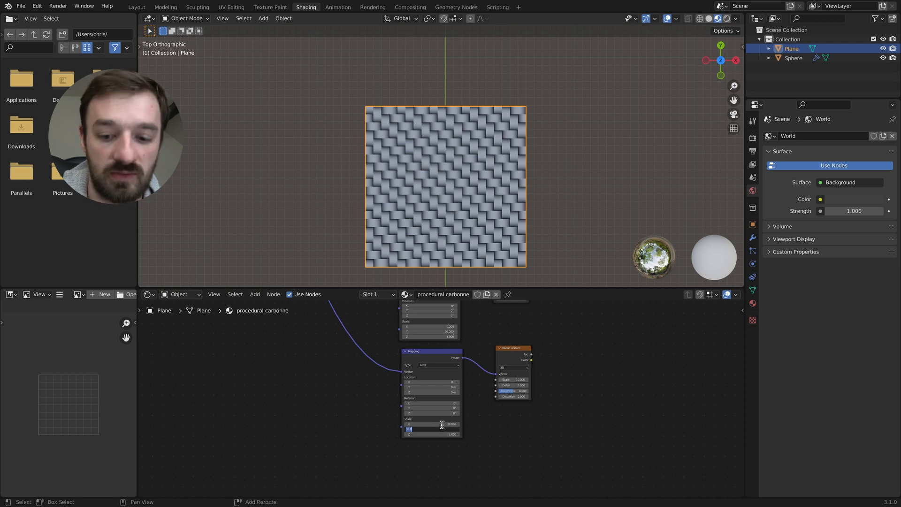
text(.2)
key(Return)
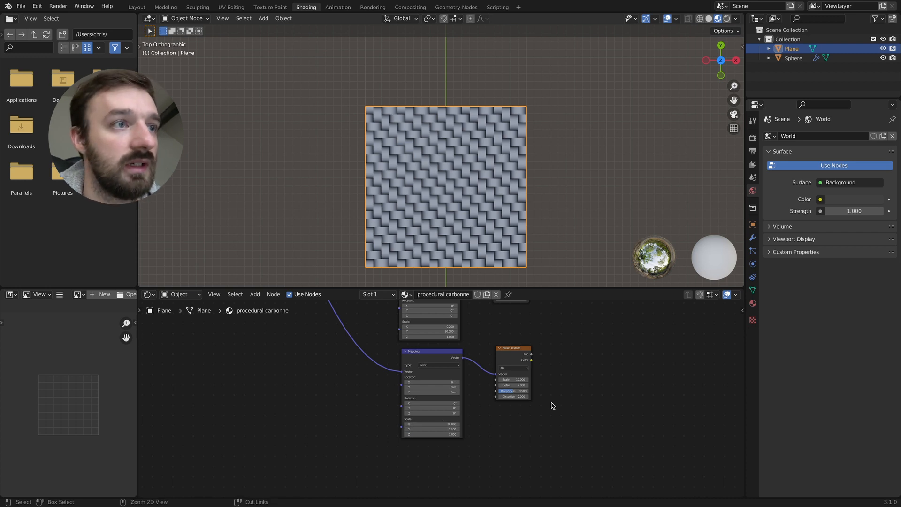
Move both Noise Textures away from their Mapping nodes and line them up beneath the Voronoi Textures.
ctrl+scroll(552, 406, down, 5)
scroll(530, 403, right, 3)
ctrl+scroll(515, 405, up, 2)
scroll(502, 406, up, 3)
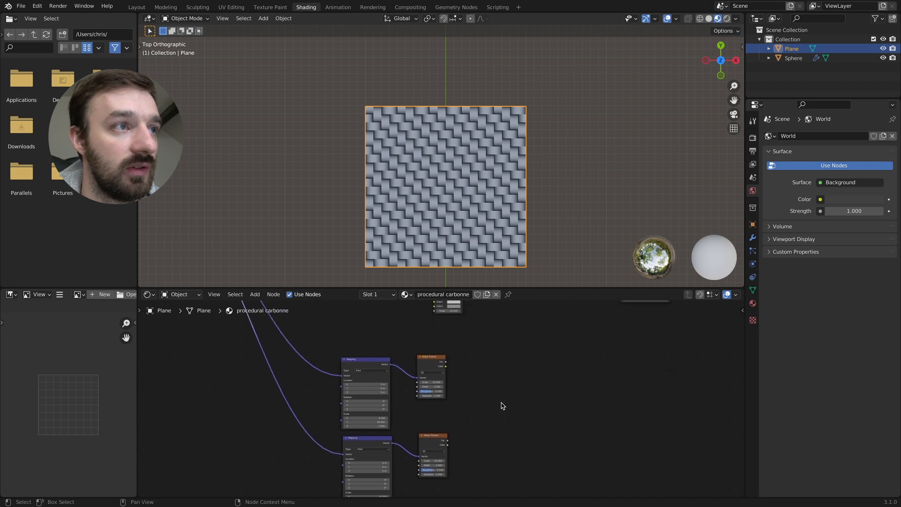
scroll(502, 406, down, 3)
drag(466, 369, 436, 425)
drag(435, 379, 615, 371)
scroll(617, 378, up, 3)
scroll(620, 388, up, 3)
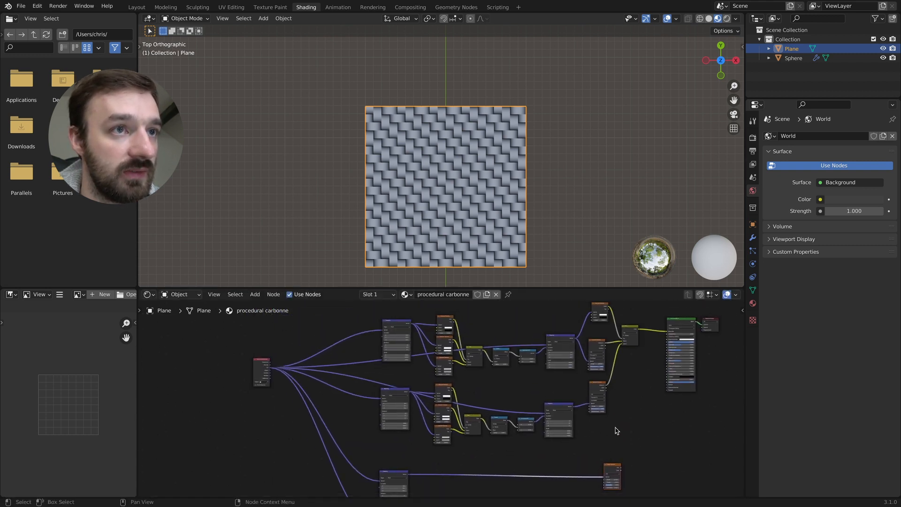
ctrl+scroll(614, 428, up, 2)
drag(611, 329, 670, 375)
ctrl+middle_drag(600, 382, 617, 346)
drag(617, 345, 637, 372)
scroll(641, 415, down, 5)
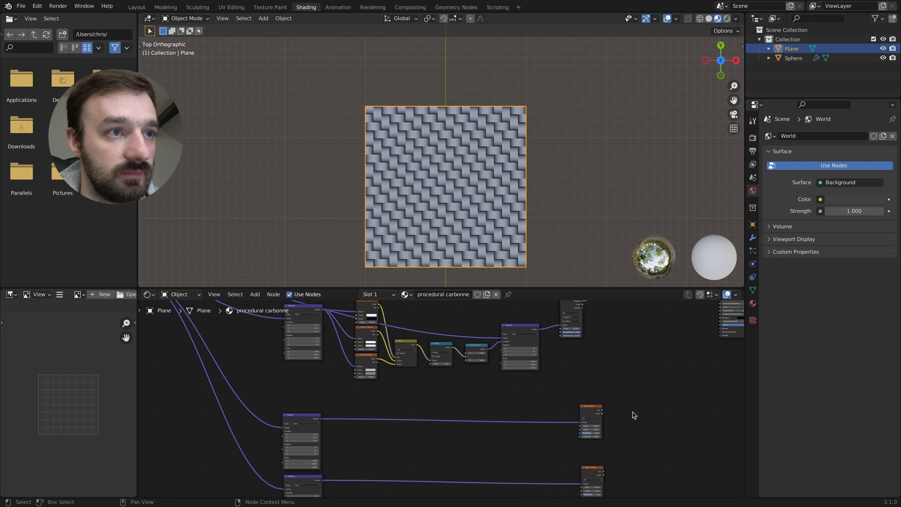
scroll(631, 414, right, 2)
drag(565, 395, 540, 500)
drag(543, 469, 535, 428)
Add a Mix node combining the two Noise Textures as Color1 and Color2, with the final Checker Texture's Color driving its Fac.
click(568, 425)
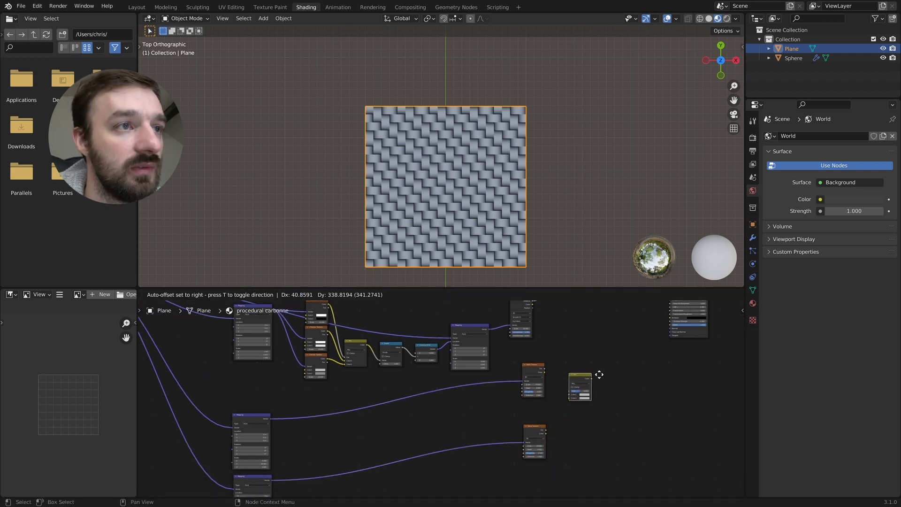
click(599, 375)
drag(545, 369, 570, 397)
drag(546, 431, 572, 400)
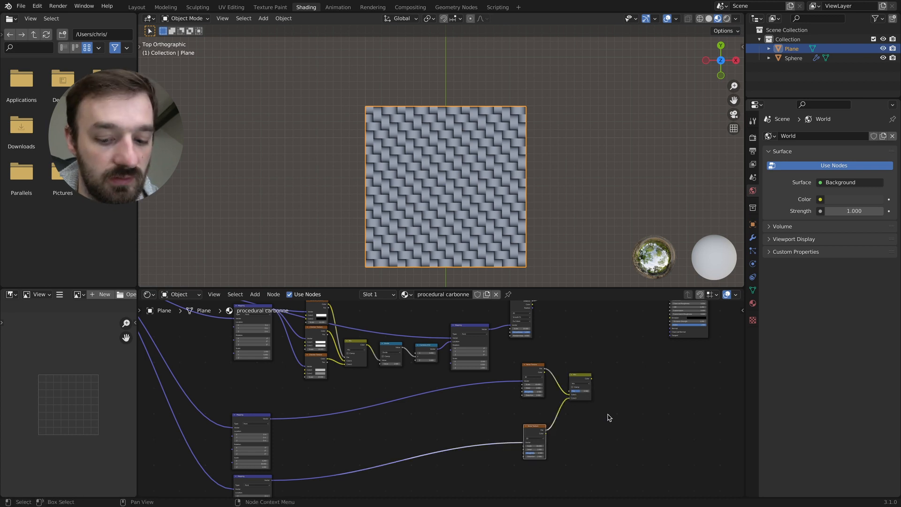
scroll(615, 418, up, 5)
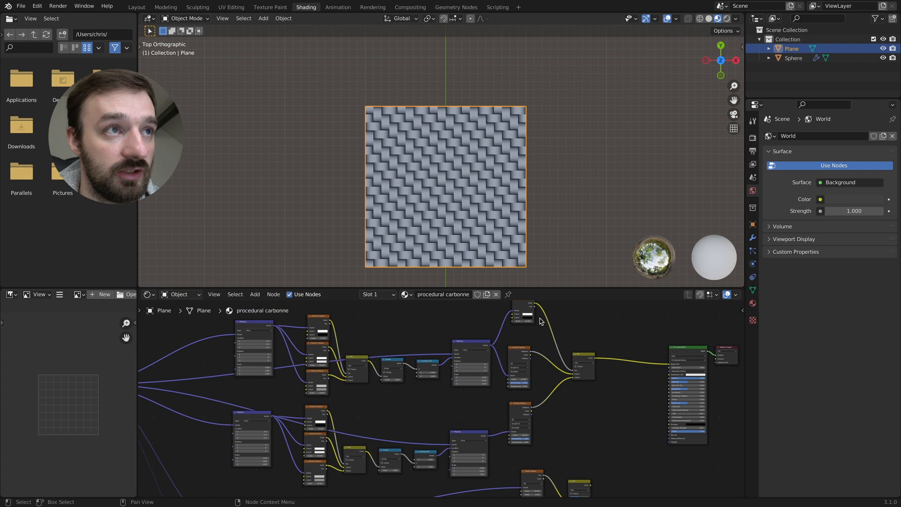
drag(536, 307, 579, 367)
Connect the noise Mix's Color output to the Principled BSDF's Normal and inspect the weave on the plane.
scroll(587, 399, right, 2)
scroll(587, 399, up, 2)
drag(556, 400, 634, 398)
ctrl+scroll(484, 255, up, 5)
ctrl+scroll(469, 259, up, 3)
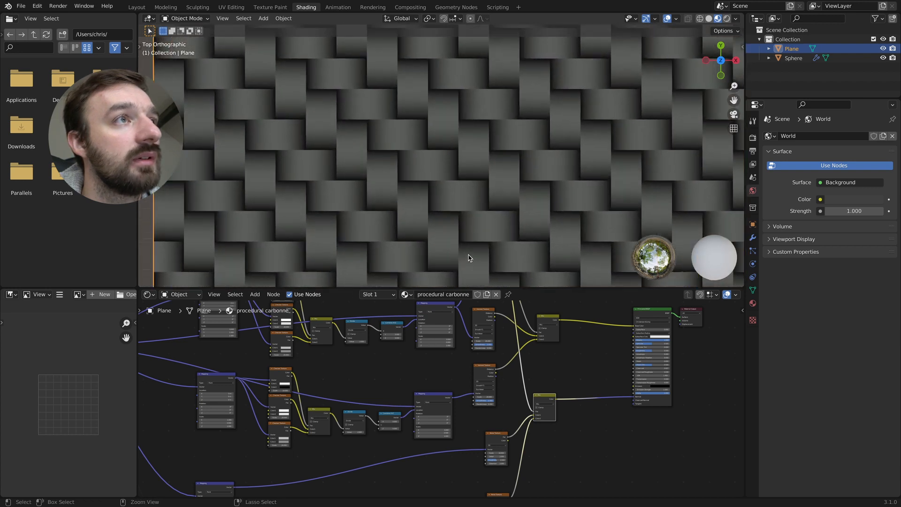
ctrl+scroll(469, 258, down, 5)
scroll(564, 375, down, 2)
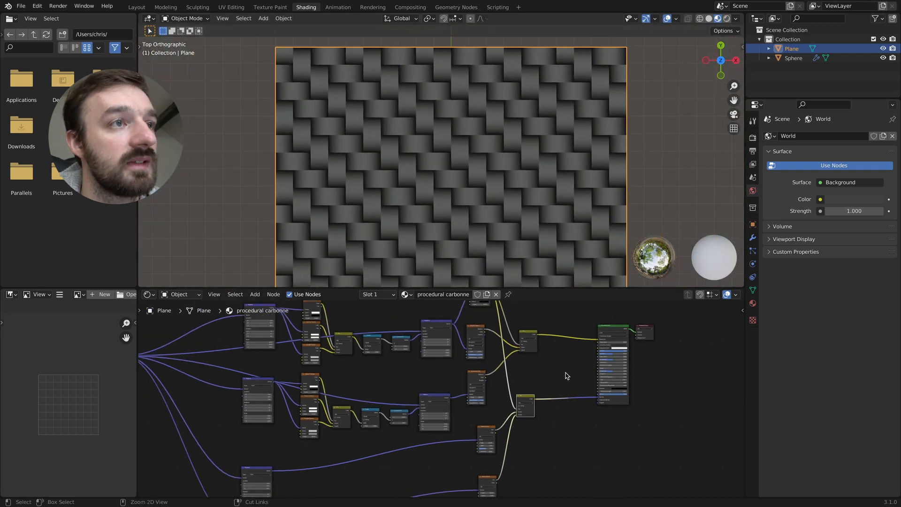
Insert a Mix node before the Normal input, with the Voronoi Mix in Color1 and the noise Mix in Color2, and make room for further nodes.
key(shift+a)
click(549, 382)
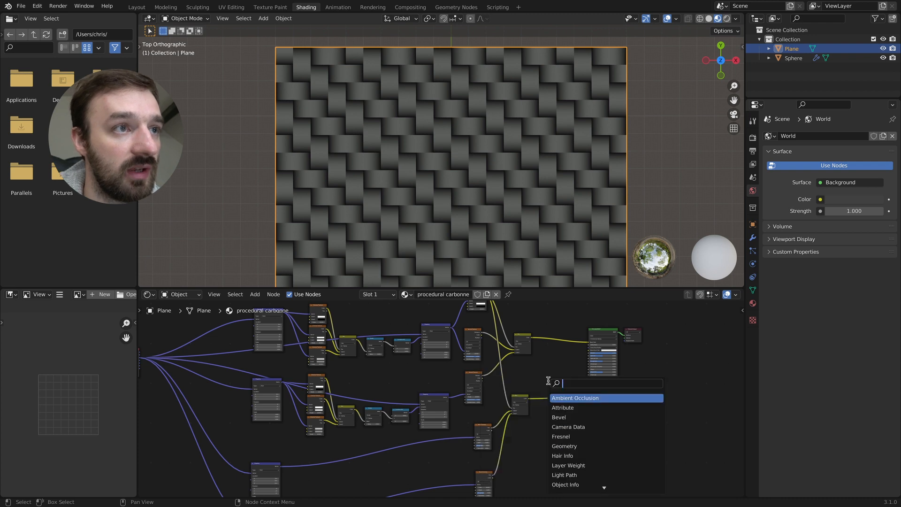
text(mix)
key(Return)
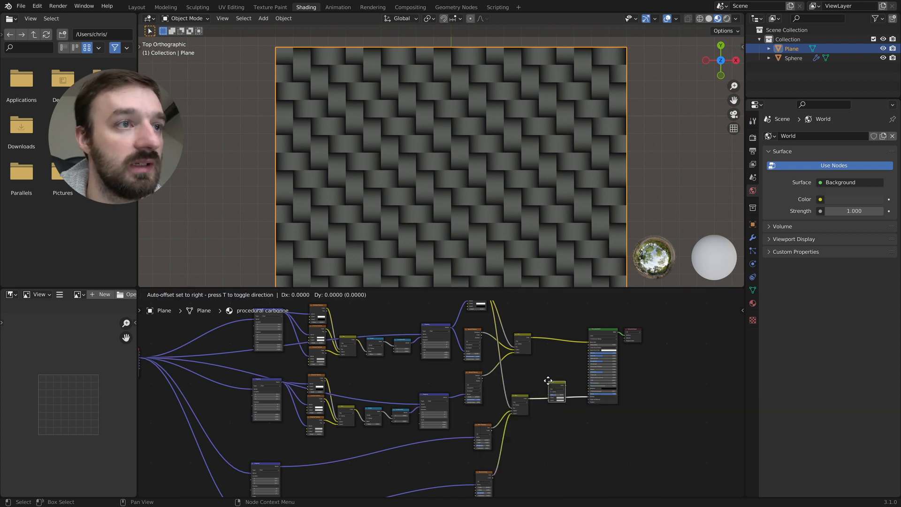
click(548, 381)
drag(550, 401, 542, 368)
drag(549, 401, 549, 383)
drag(609, 319, 630, 330)
scroll(599, 401, up, 5)
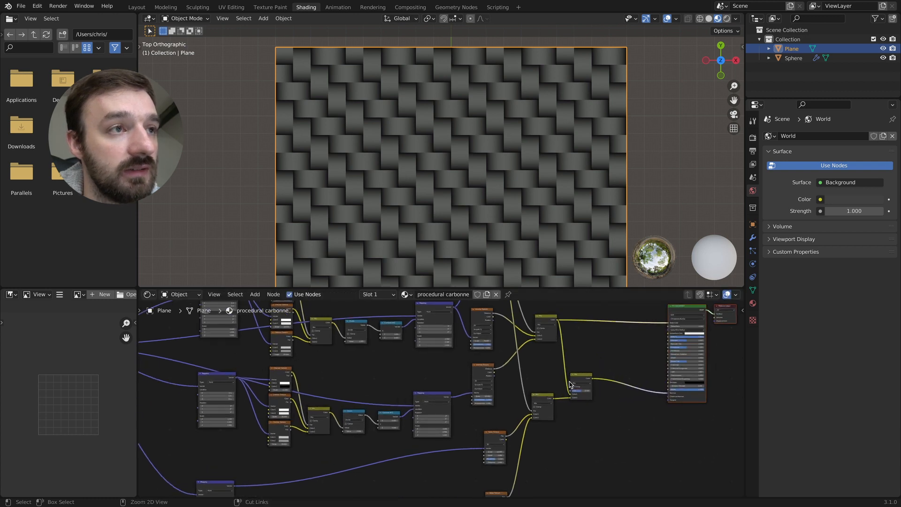
Insert a Bump node between the combined Mix and the Principled BSDF's Normal, feeding the Mix color into Height.
drag(599, 402, 592, 403)
click(524, 408)
key(shift+a)
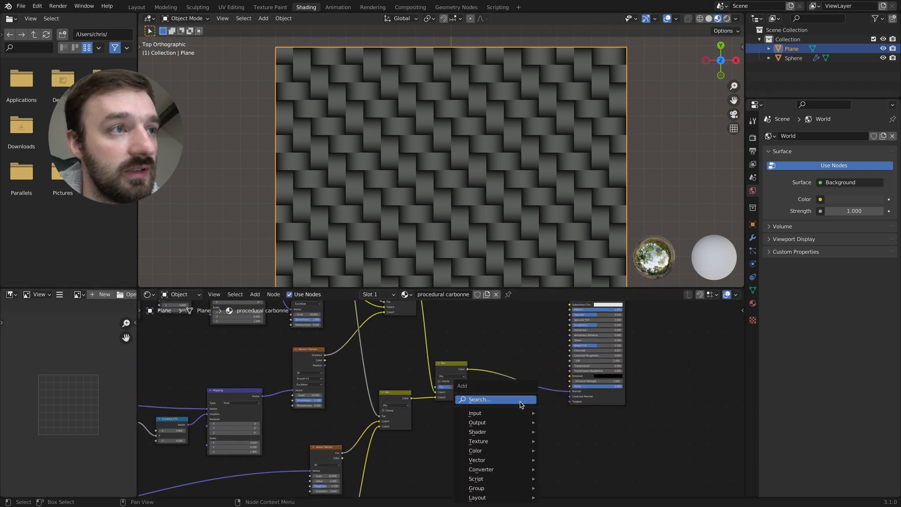
click(520, 402)
text(bum)
key(Return)
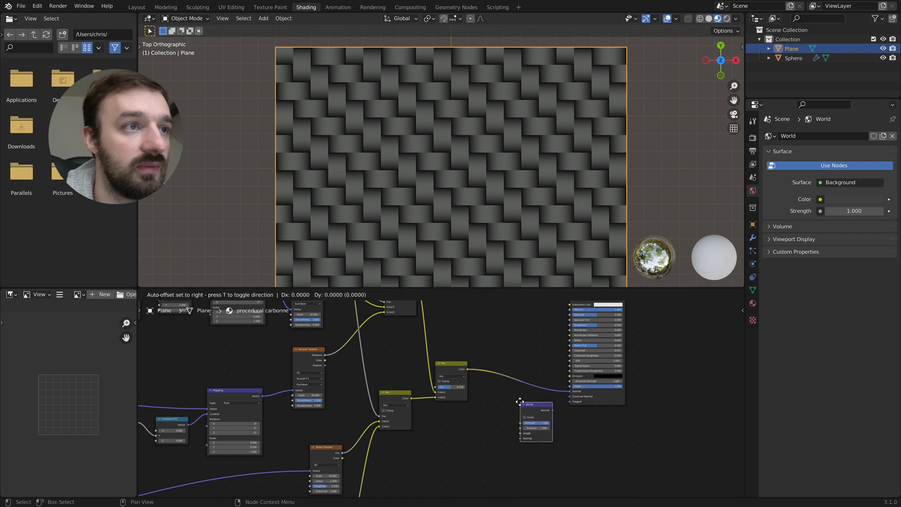
click(503, 368)
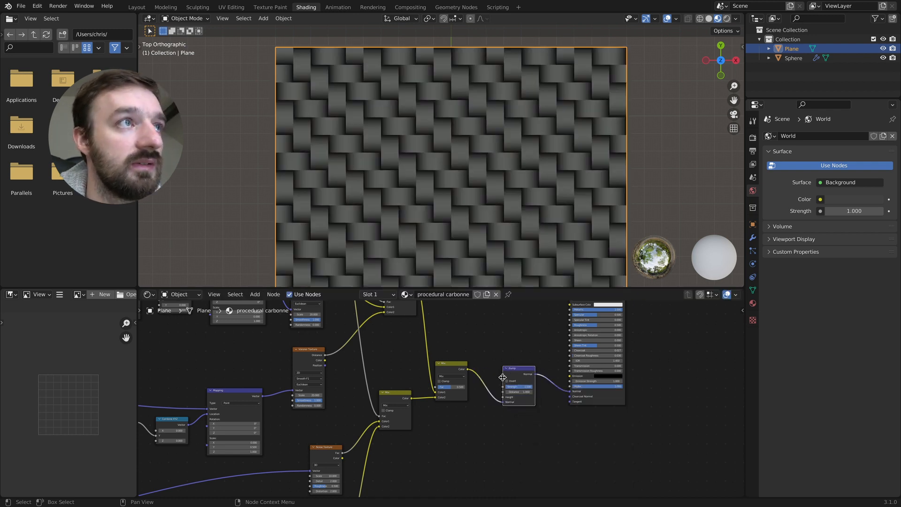
drag(504, 403, 505, 397)
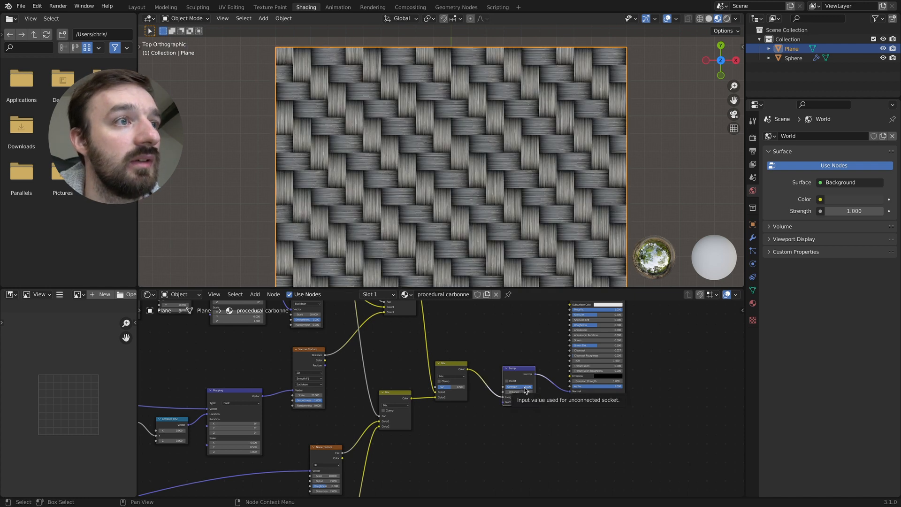
Set the Bump node's Strength to 0.1.
double_click(527, 388)
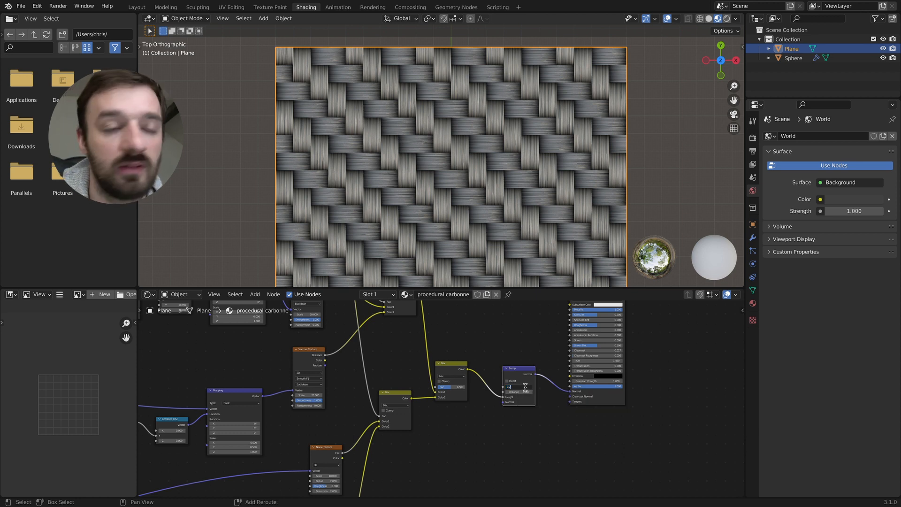
text(0.1)
key(Return)
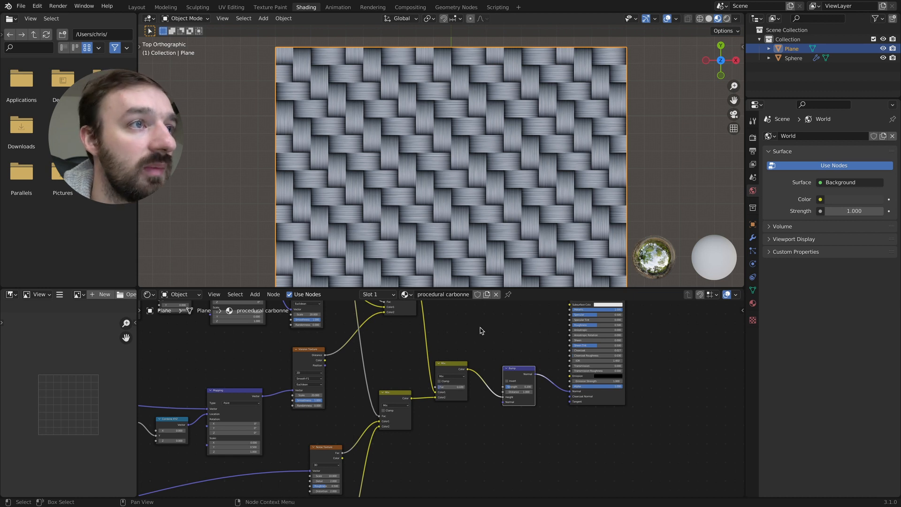
Duplicate a Mix node, place it above the Voronoi Mix and connect the final Checker Texture's Color to its Fac.
scroll(481, 331, down, 6)
drag(417, 410, 443, 409)
key(shift+d)
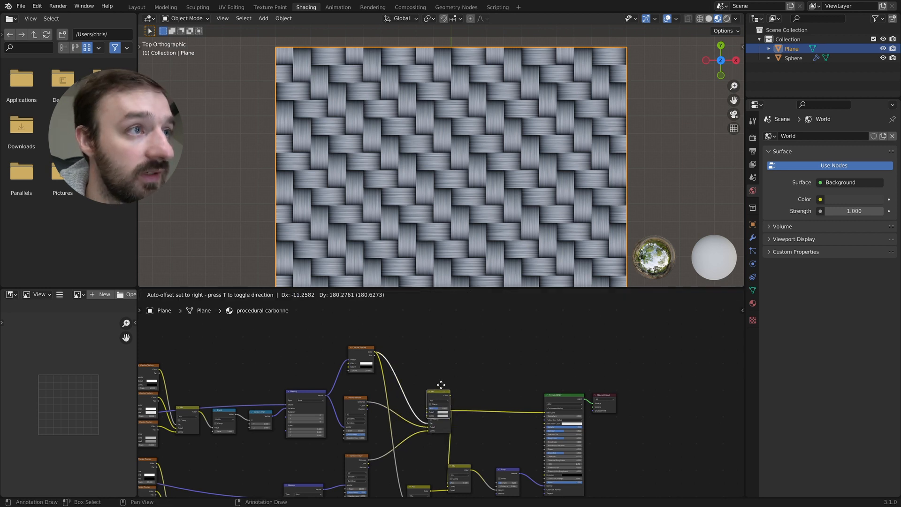
click(443, 369)
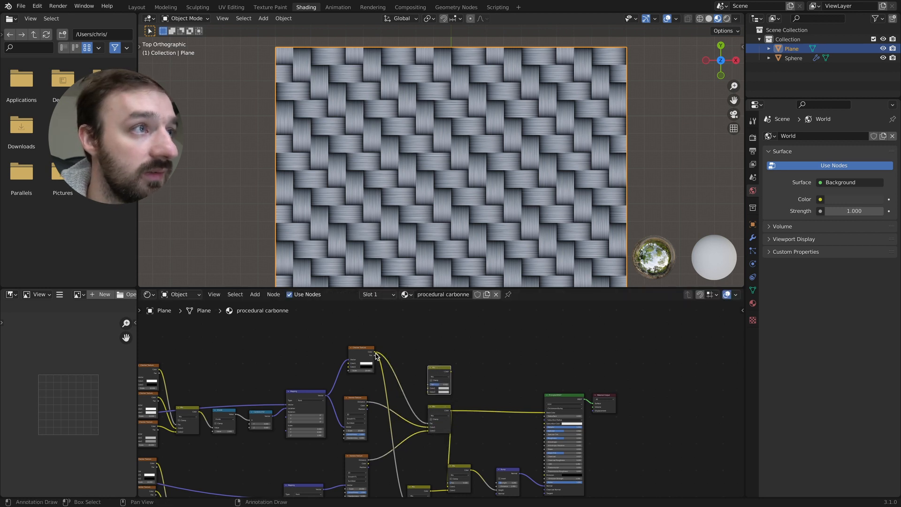
drag(376, 353, 430, 387)
Set the new Mix node's Color1 to pure black, with the blue channel at 0.
click(443, 391)
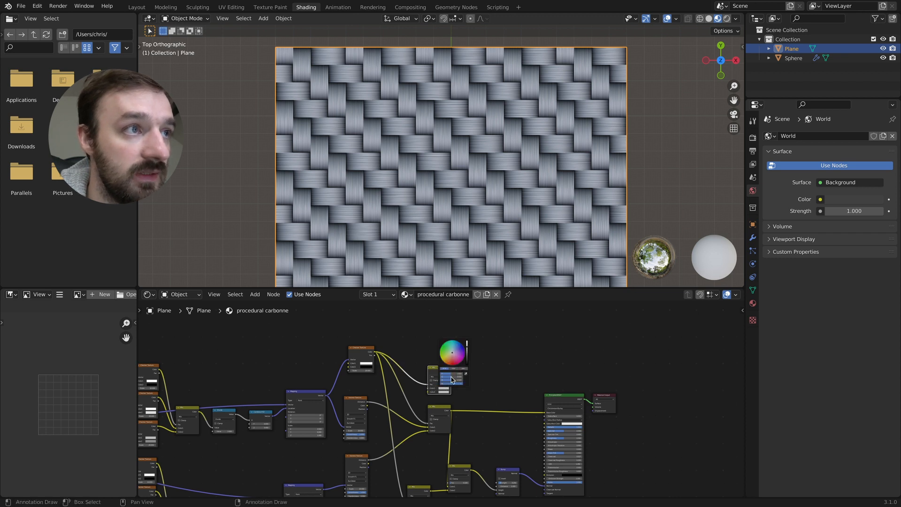
mouse_move(462, 361)
mouse_down()
mouse_move(441, 361)
mouse_move(450, 361)
mouse_up()
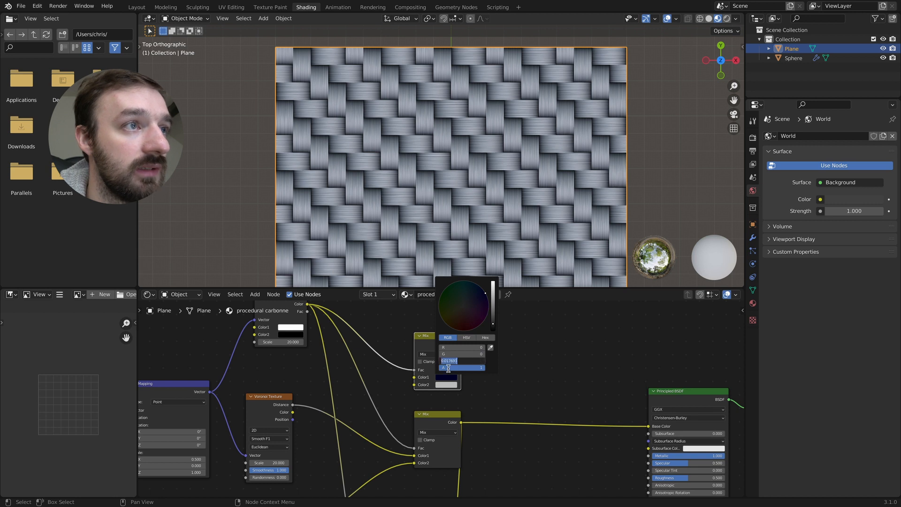
text(0)
key(Return)
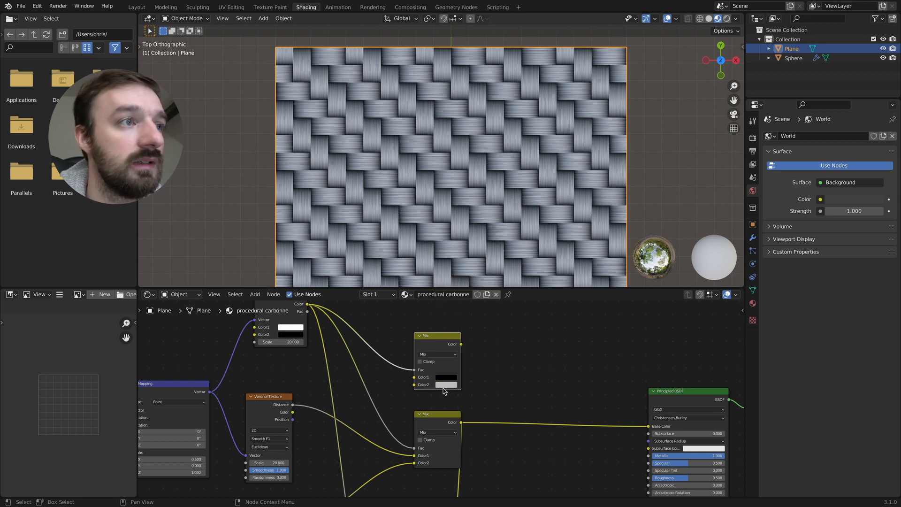
Set the same Mix node's Color2 to a dark grey with red, green and blue at 0.08.
click(444, 386)
click(455, 356)
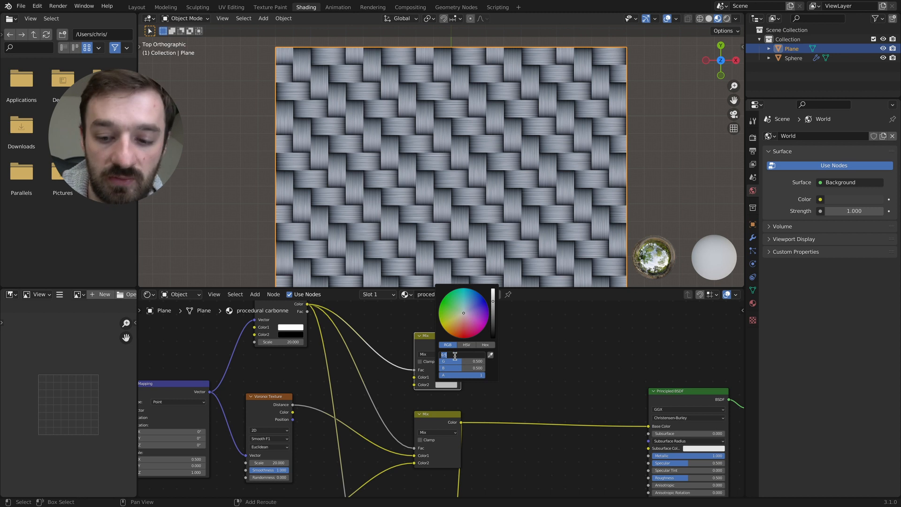
key(ctrl+a)
key(ctrl+c)
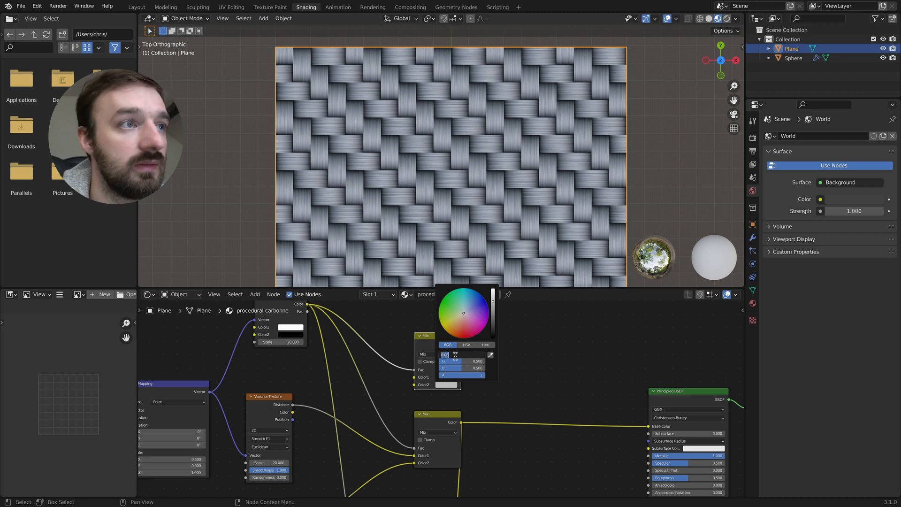
double_click(464, 362)
key(ctrl+v)
double_click(464, 369)
key(ctrl+v)
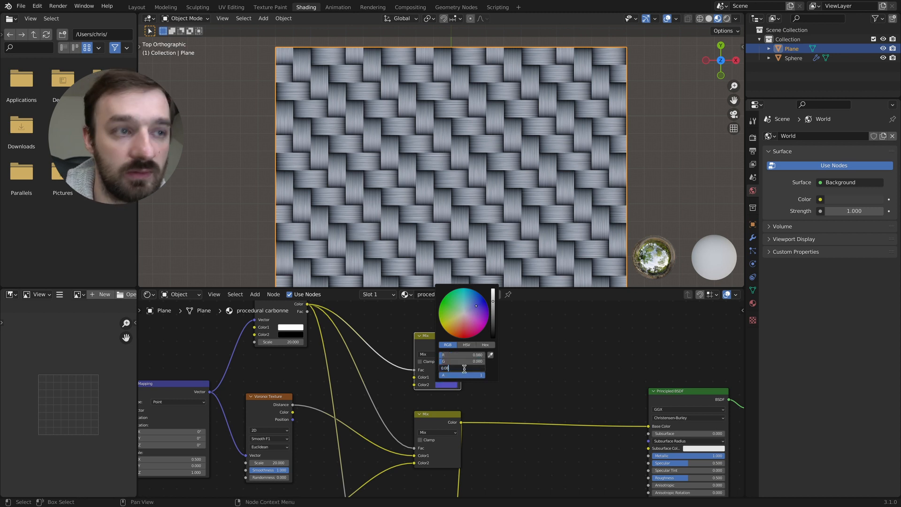
key(Return)
scroll(442, 399, down, 1)
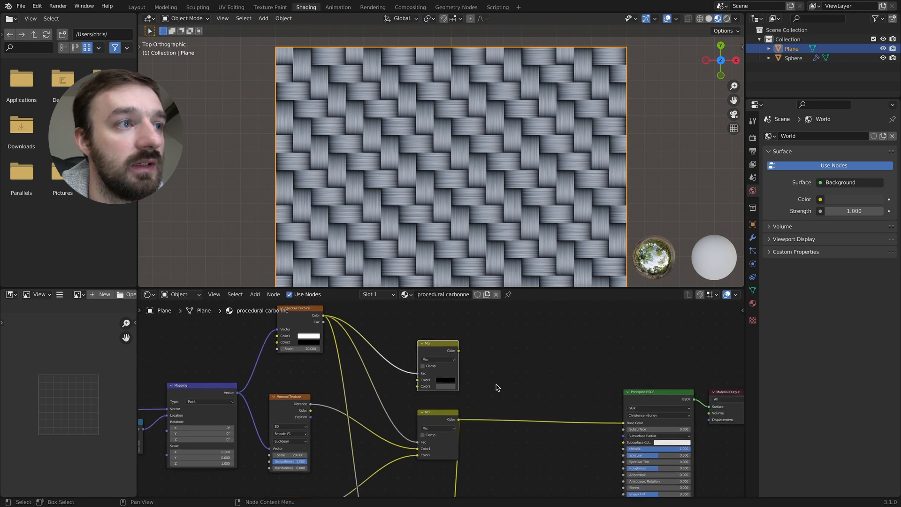
Duplicate the Mix node onto the Base Color link, with the black-grey Mix feeding Color1 and the Voronoi Mix feeding Color2.
key(shift+d)
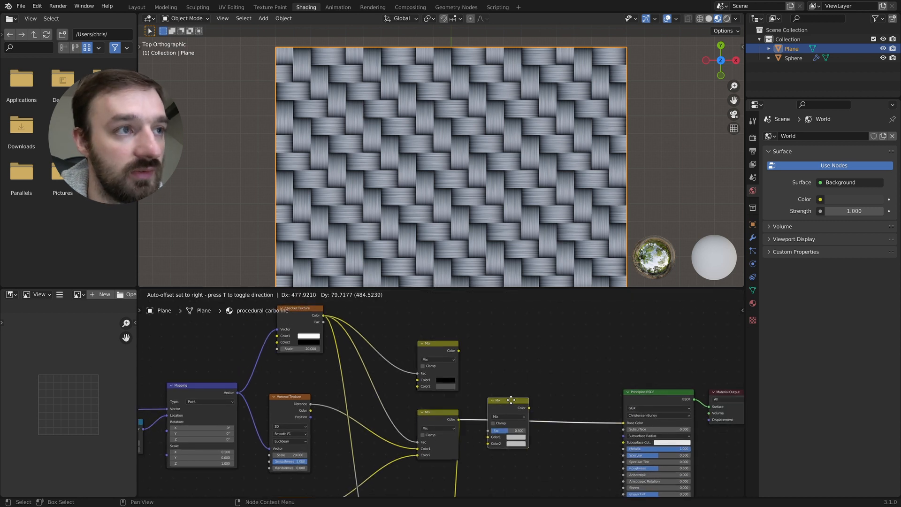
click(519, 385)
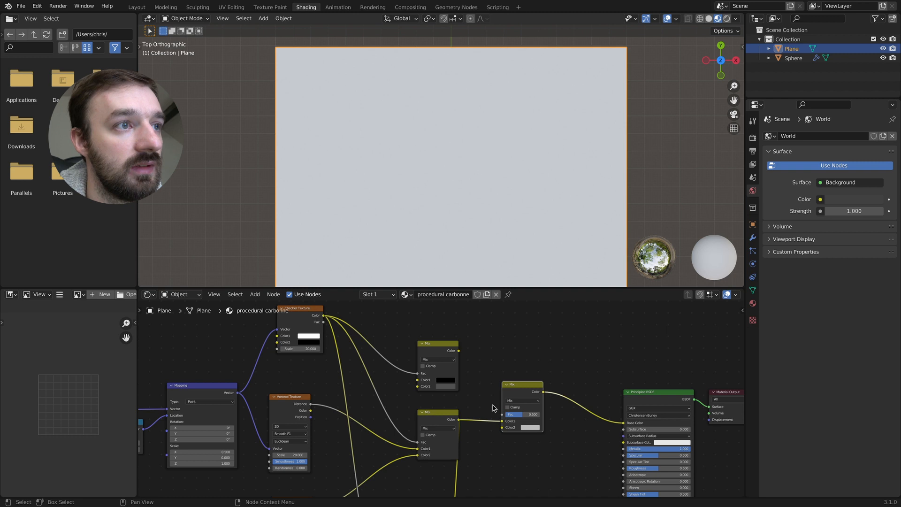
drag(458, 351, 502, 415)
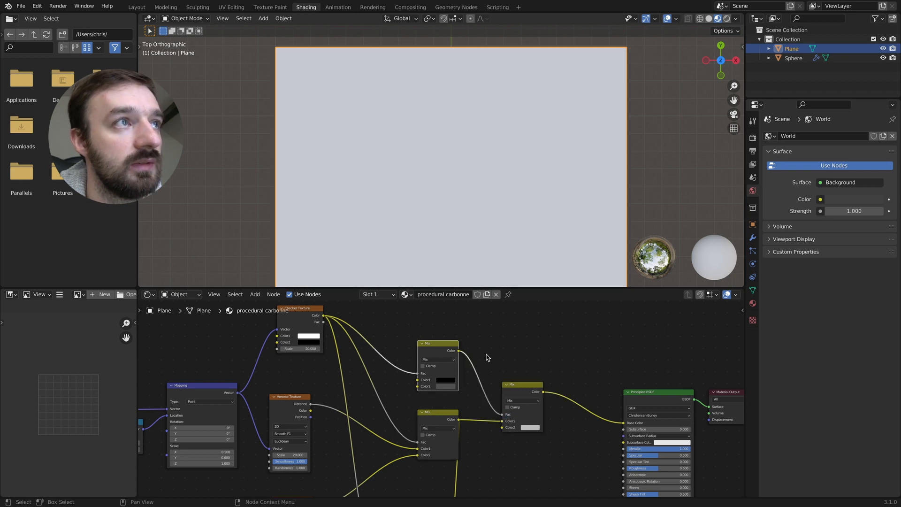
mouse_move(502, 422)
mouse_down()
mouse_move(501, 430)
mouse_move(502, 422)
mouse_up()
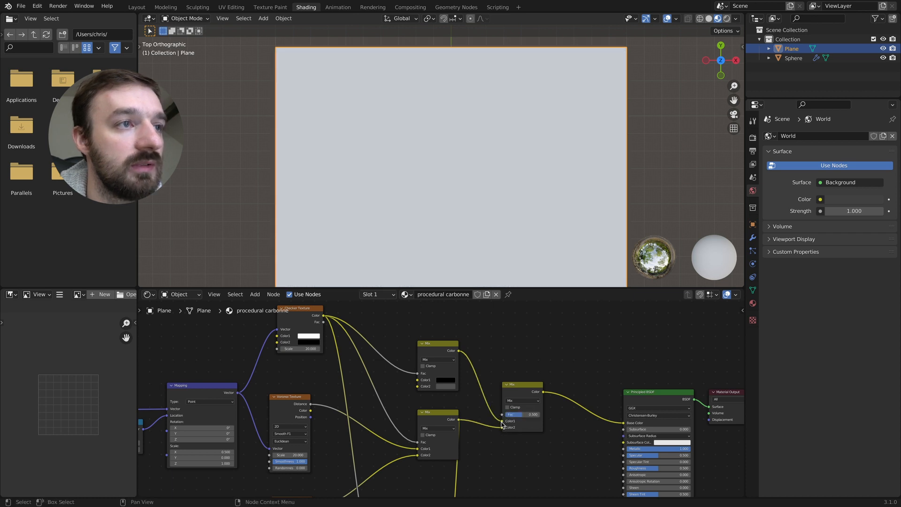
Switch the Mix node feeding Base Color to Multiply blending and adjust its Fac value.
click(518, 402)
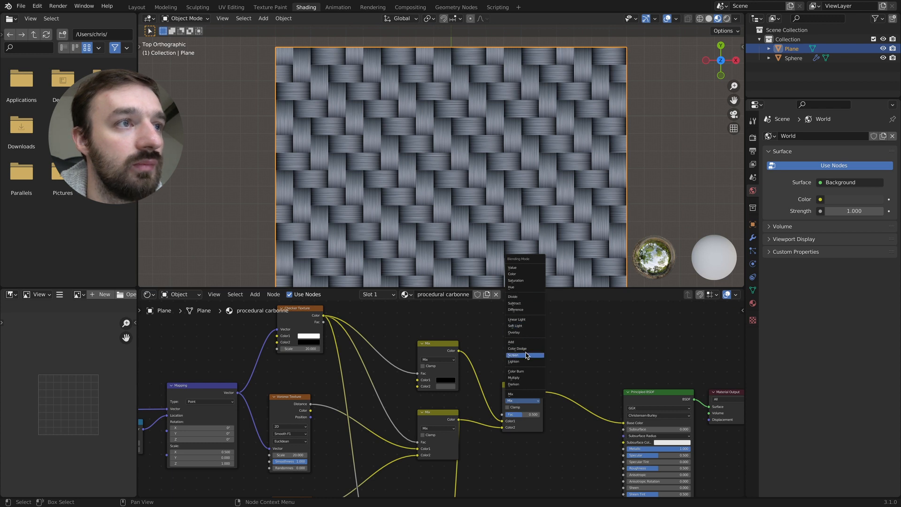
click(520, 377)
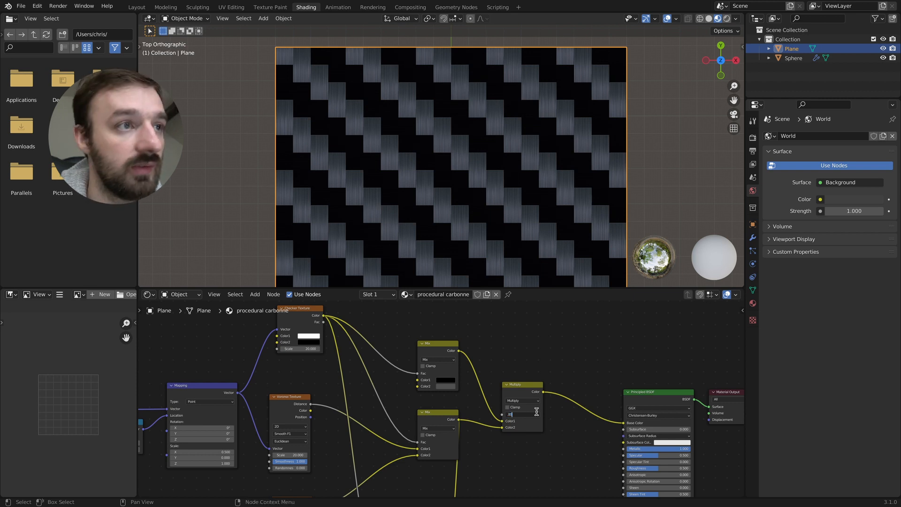
key(Return)
Examine the dark woven carbon pattern on the plane up close, from a distance and at an angle.
scroll(540, 347, down, 8)
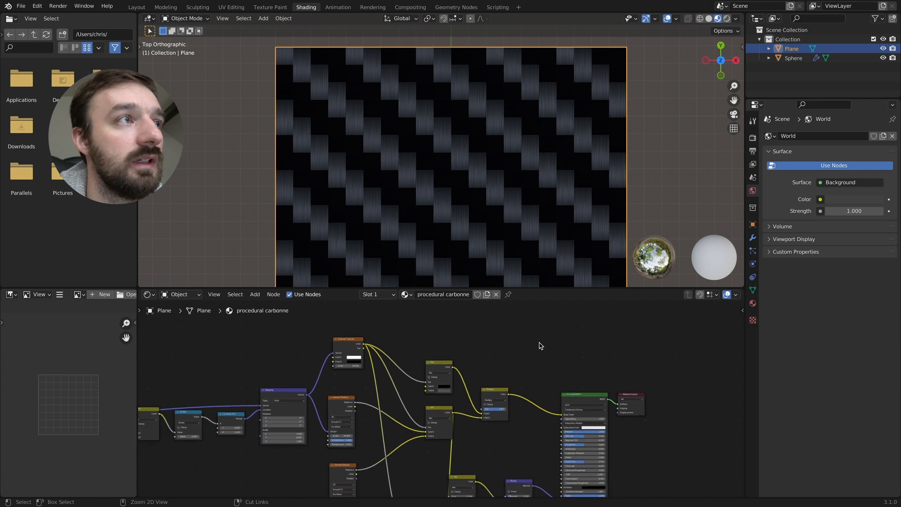
middle_drag(450, 275, 447, 284)
scroll(447, 282, down, 5)
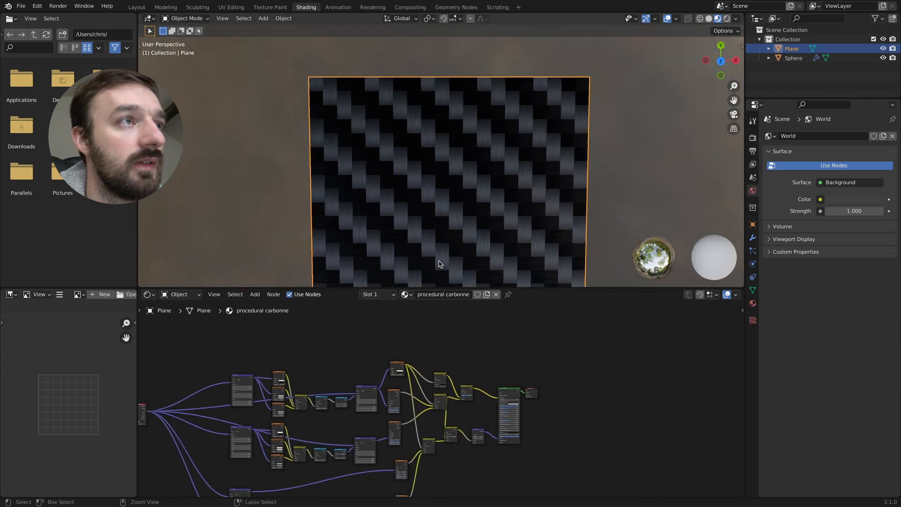
scroll(441, 261, up, 6)
scroll(439, 263, up, 4)
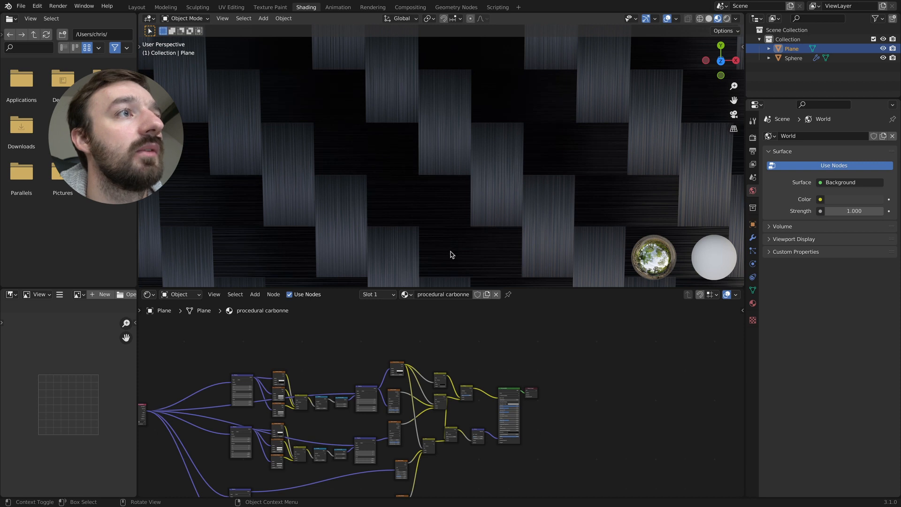
scroll(451, 255, down, 7)
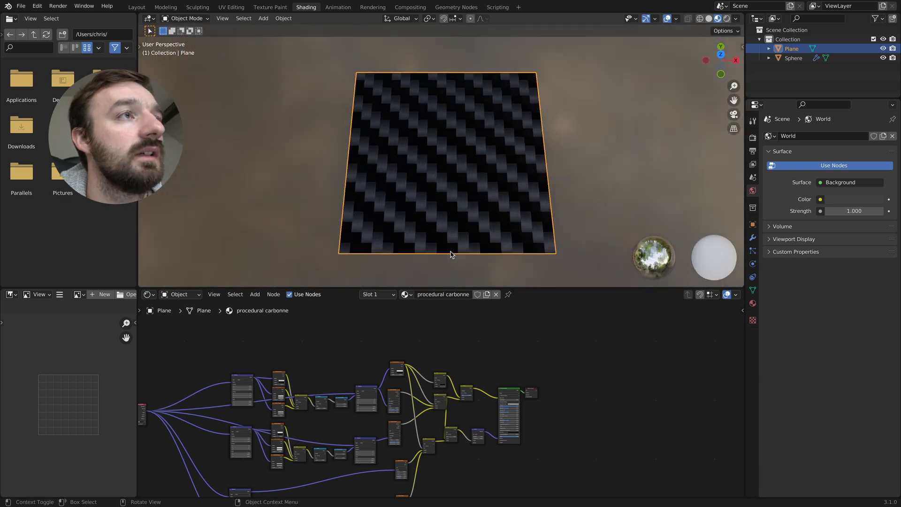
scroll(451, 254, down, 2)
scroll(449, 256, up, 6)
Move the Texture Coordinate node away from the Mapping nodes to make room for another node.
scroll(319, 397, left, 2)
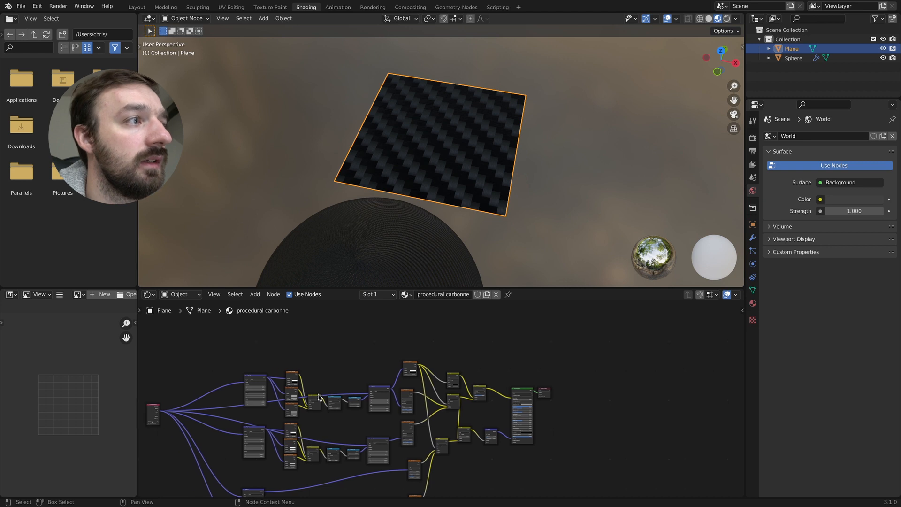
scroll(319, 398, left, 3)
scroll(329, 406, up, 4)
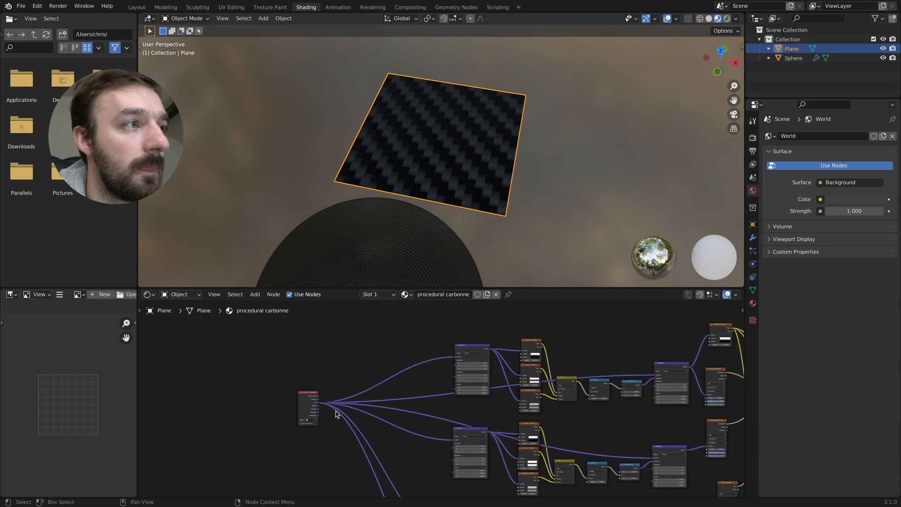
scroll(335, 413, left, 2)
scroll(335, 413, down, 1)
drag(330, 380, 263, 383)
scroll(291, 409, down, 1)
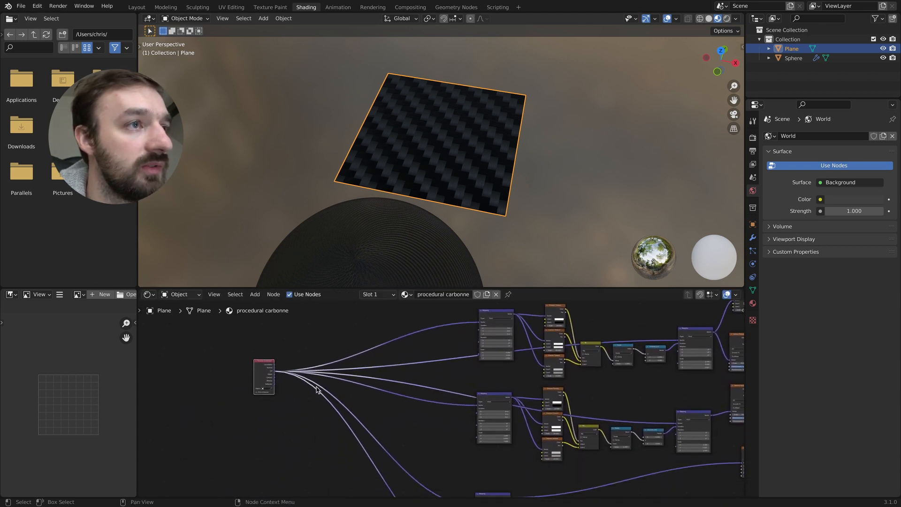
scroll(291, 409, left, 2)
Insert a Mapping node on the link after the Texture Coordinate node and space the two nodes apart.
key(shift+a)
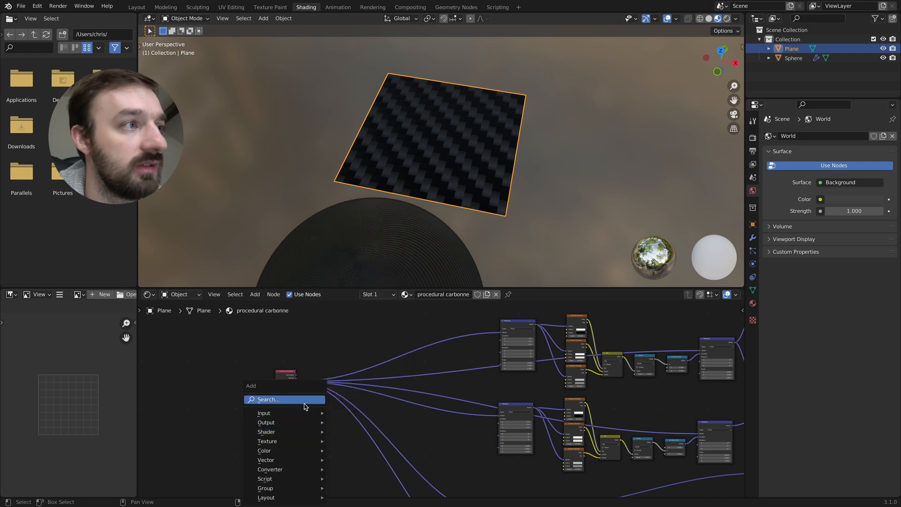
click(309, 398)
text(map)
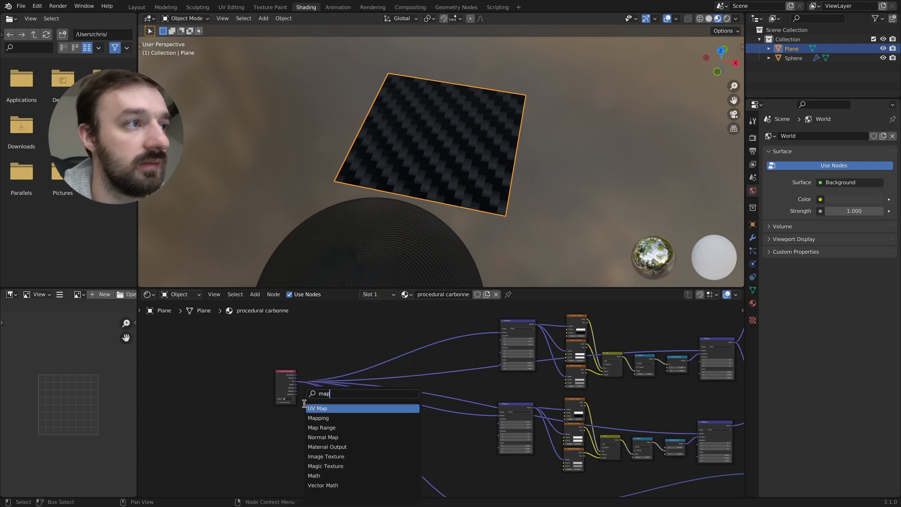
key(Down)
key(Return)
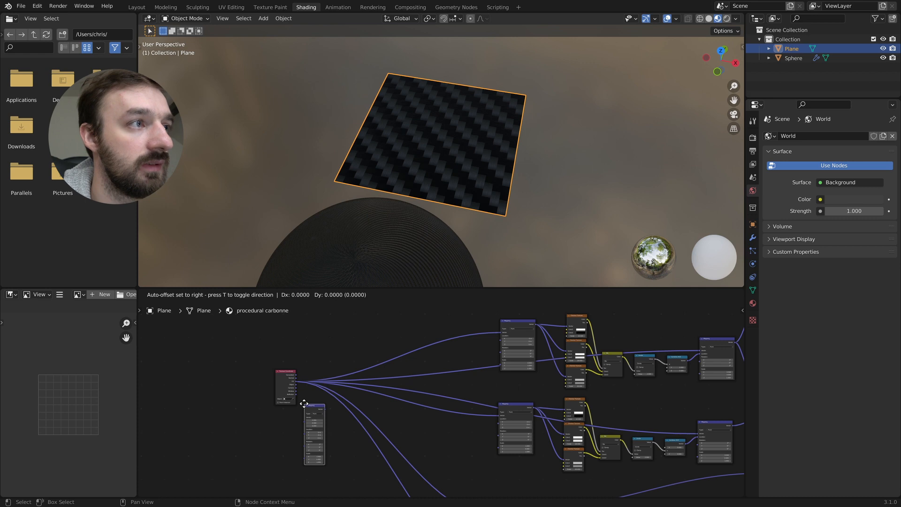
click(305, 380)
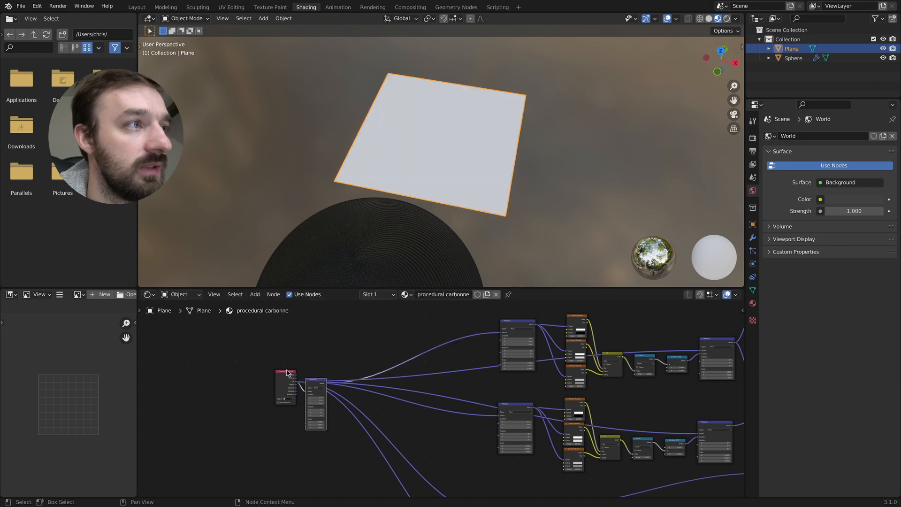
drag(287, 376, 216, 377)
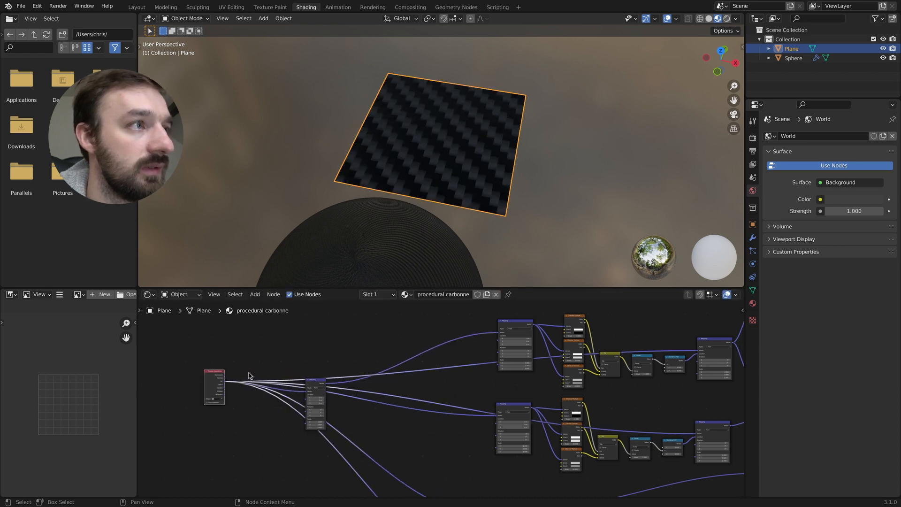
Connect the new Mapping node's Vector output to the other Mapping nodes in the two upper texture branches, replacing their Texture Coordinate links.
mouse_move(311, 384)
mouse_down()
mouse_move(269, 366)
mouse_move(702, 351)
mouse_up()
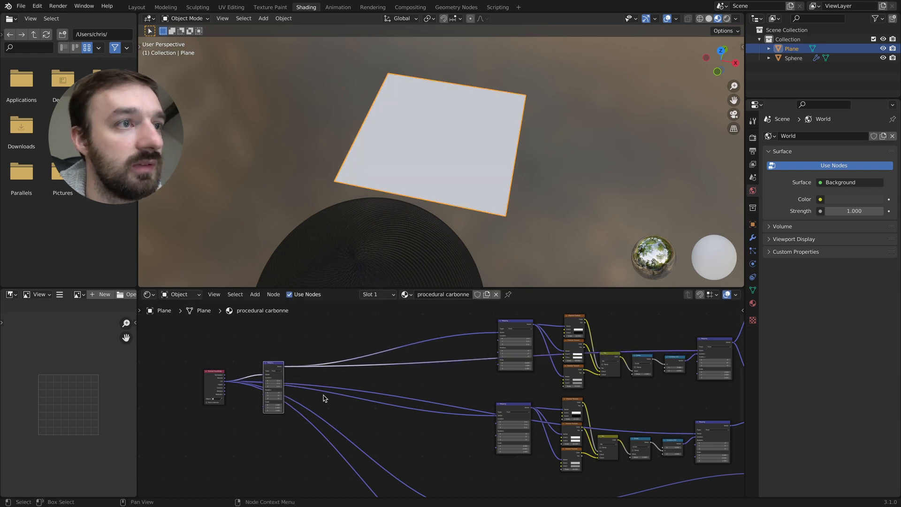
drag(467, 404, 496, 415)
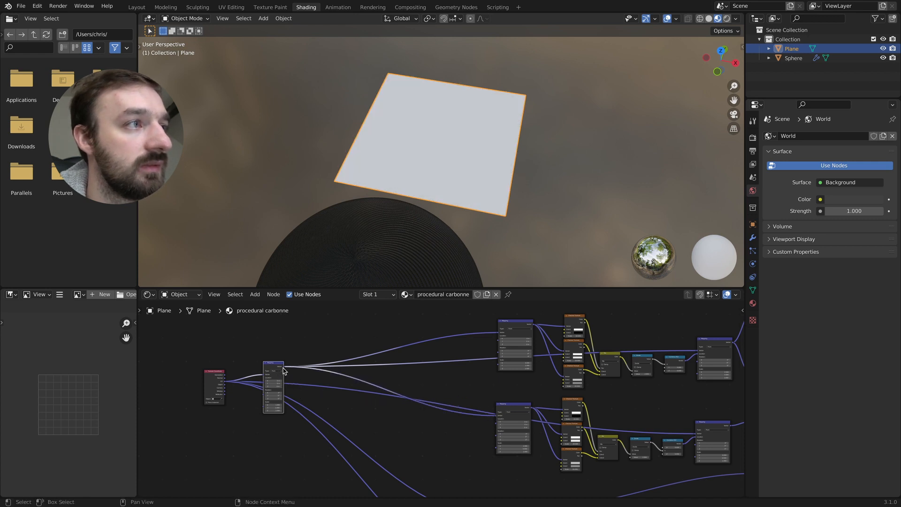
drag(285, 369, 697, 436)
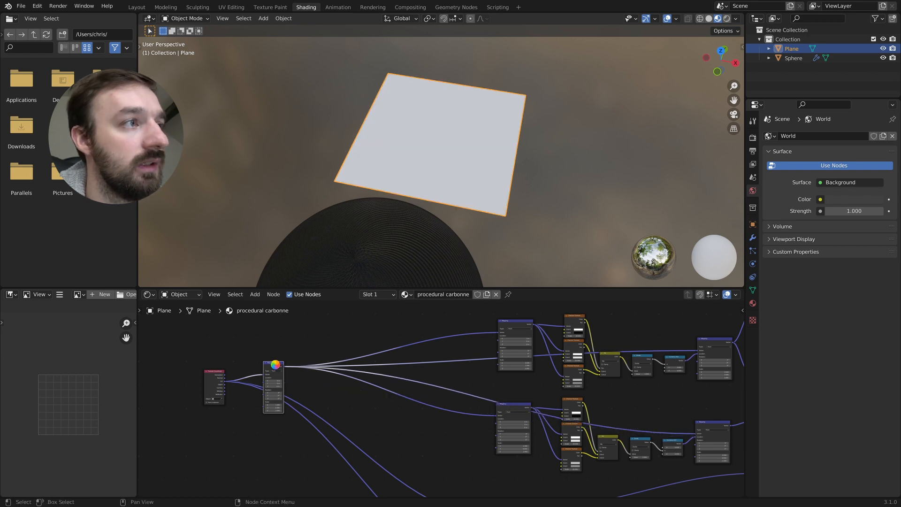
Lower the new Mapping node and connect its Vector output to the two remaining Mapping nodes at the bottom of the tree.
scroll(275, 365, down, 2)
drag(273, 342, 272, 389)
scroll(377, 412, down, 1)
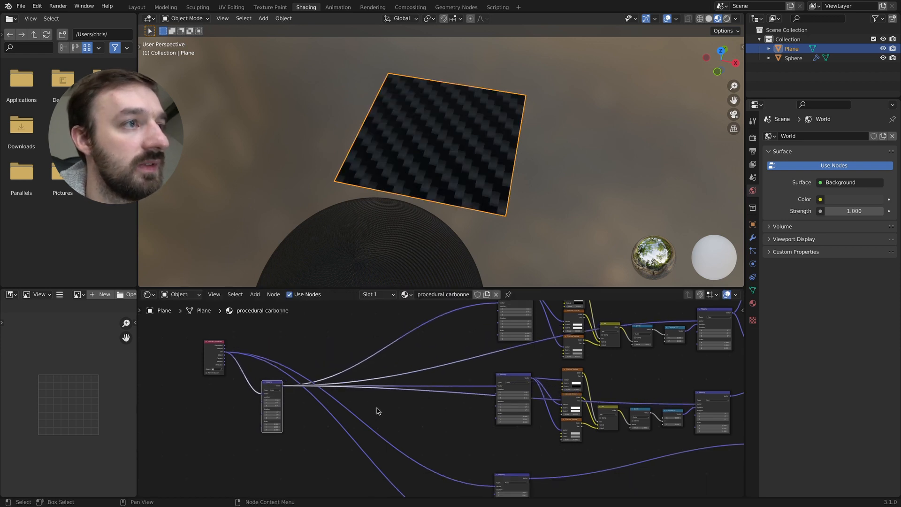
scroll(377, 411, down, 2)
drag(284, 350, 496, 449)
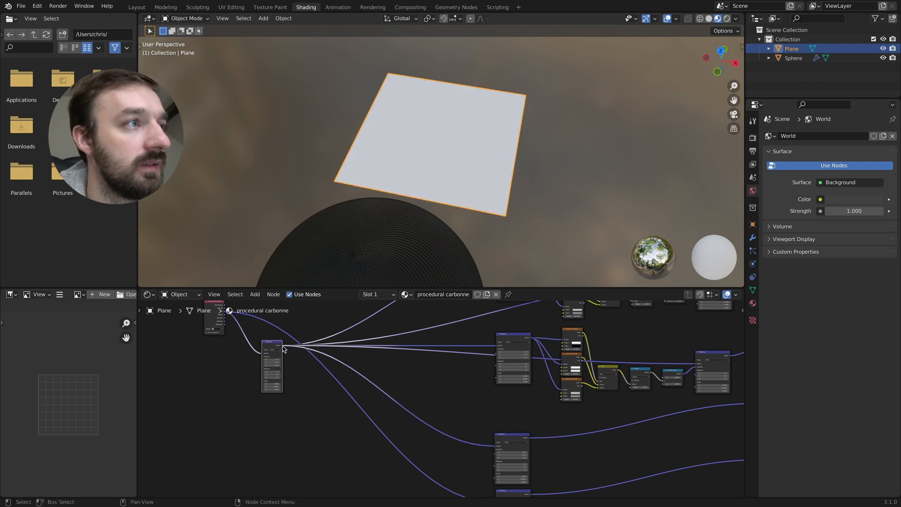
drag(284, 350, 494, 412)
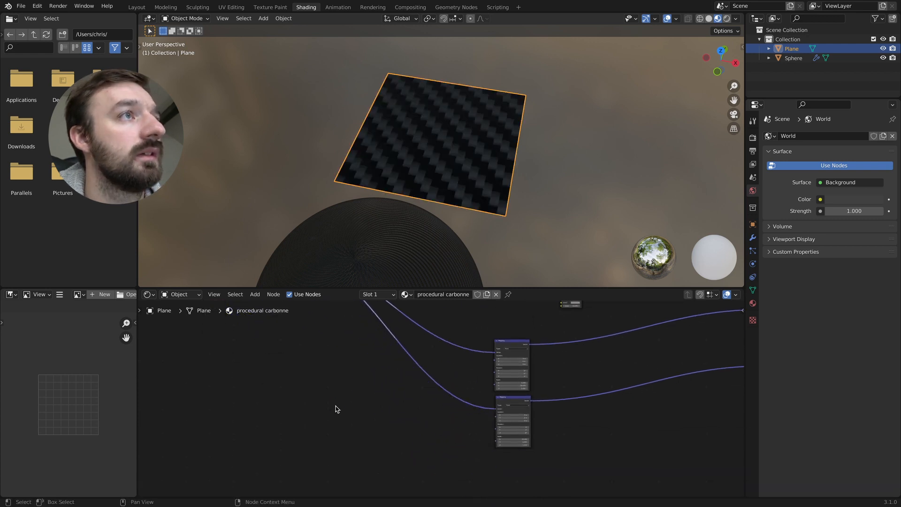
Add a Value node below the Texture Coordinate node and connect its output to the new Mapping node's Scale.
scroll(335, 410, up, 5)
ctrl+scroll(335, 410, up, 3)
scroll(305, 425, left, 3)
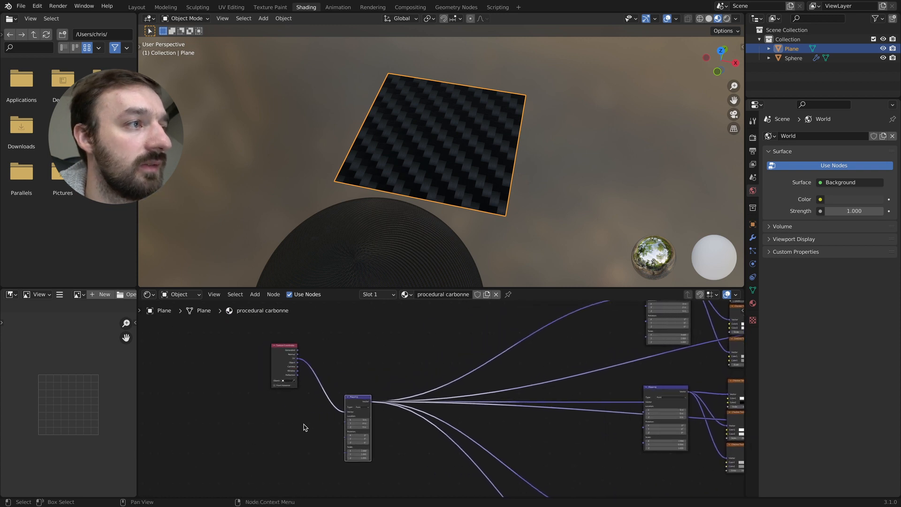
scroll(306, 427, down, 3)
ctrl+scroll(304, 426, up, 4)
scroll(302, 425, left, 4)
ctrl+scroll(301, 427, up, 2)
key(shift+a)
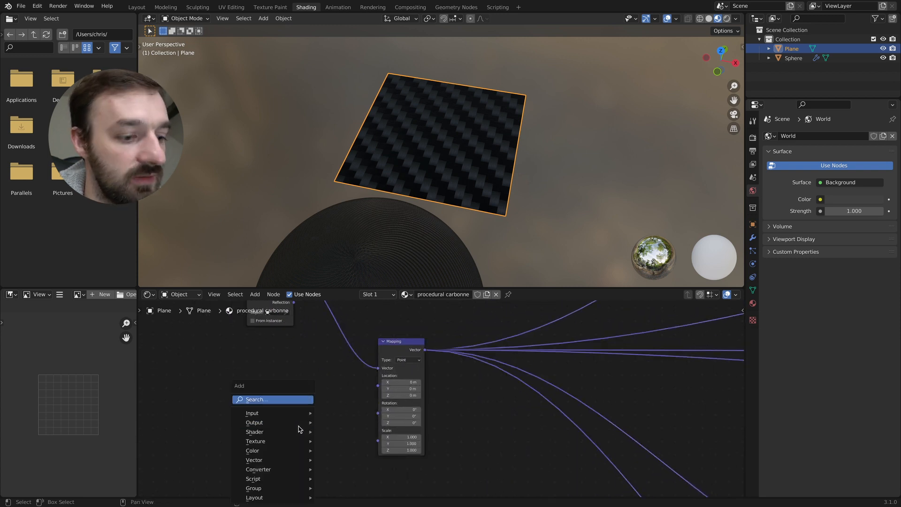
click(292, 400)
text(val)
key(Return)
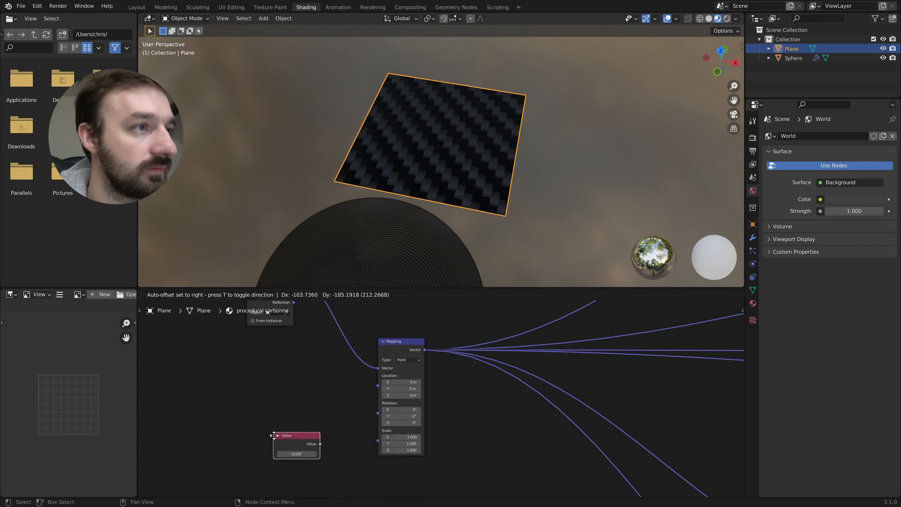
click(280, 449)
drag(323, 458, 381, 443)
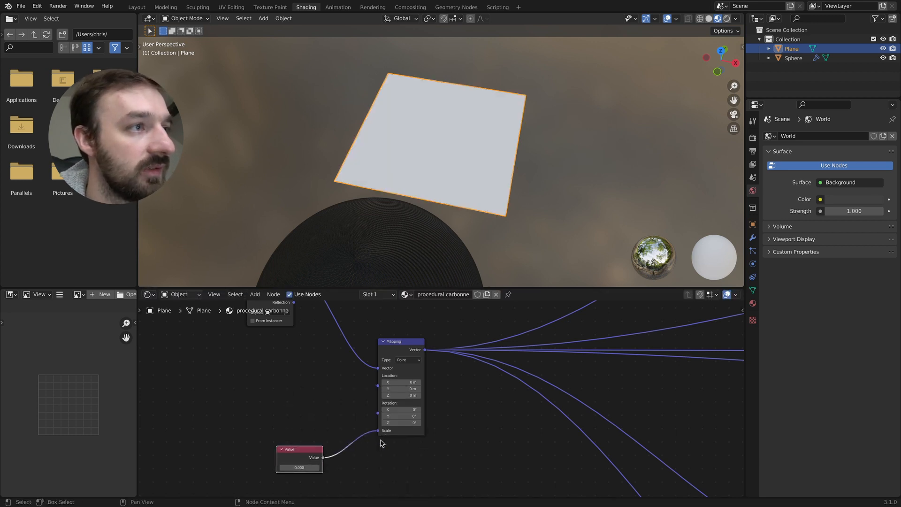
Set the Value node driving the Mapping scale to 10.
drag(297, 468, 378, 469)
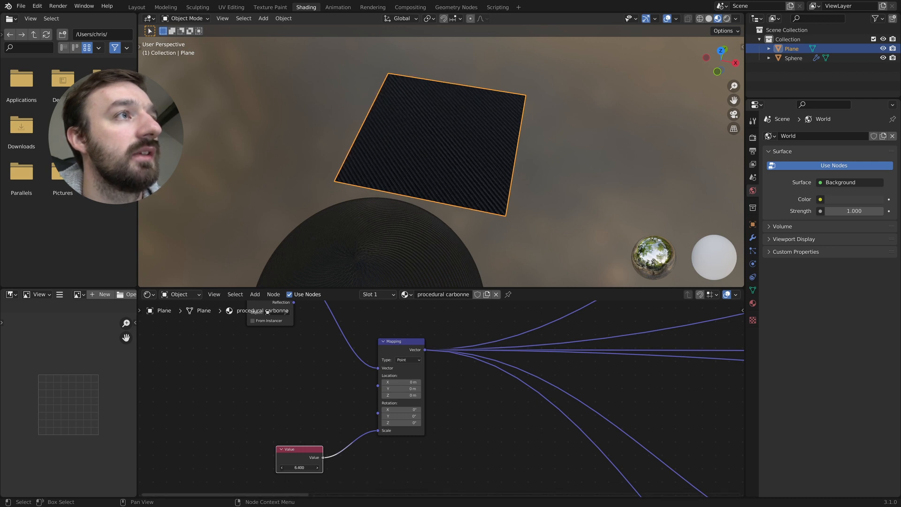
click(297, 468)
key(Return)
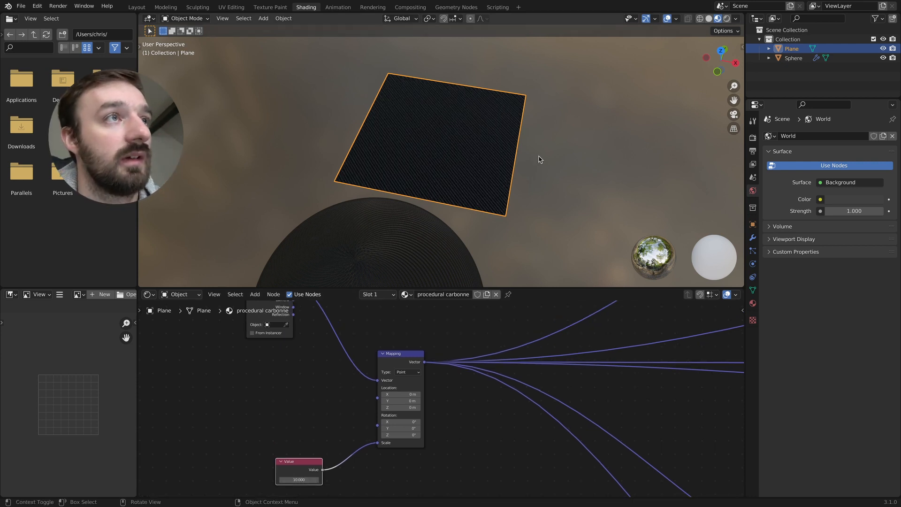
Save the file and move the plane down along the Z axis.
middle_drag(539, 159, 423, 117)
key(ctrl+s)
key(g)
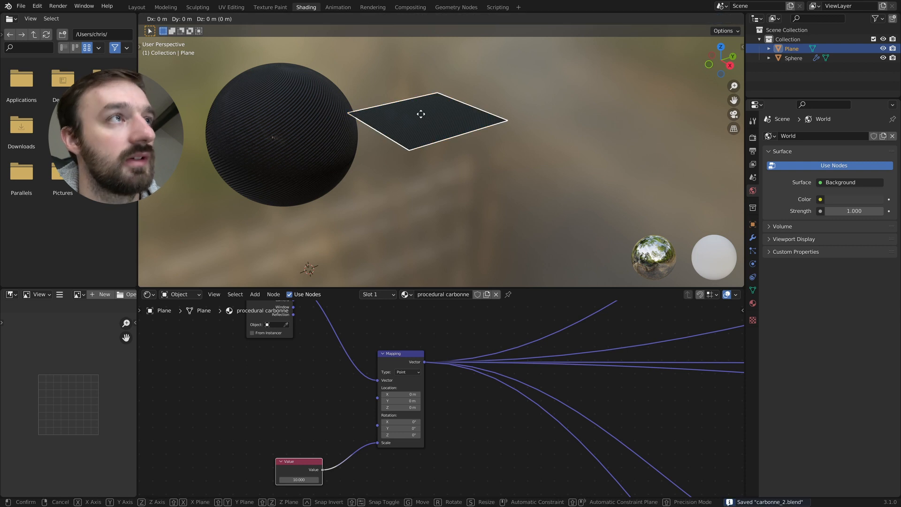
key(z)
click(435, 158)
key(shift+a)
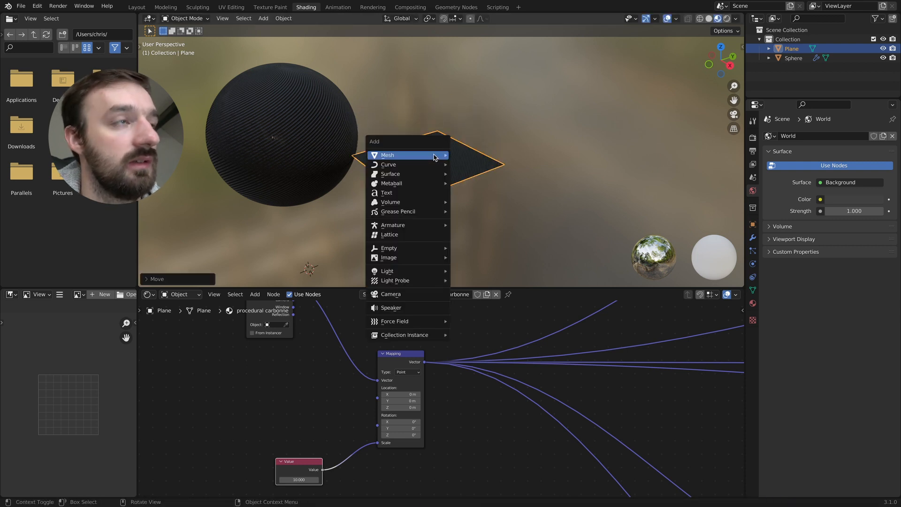
mouse_move(434, 157)
click(477, 184)
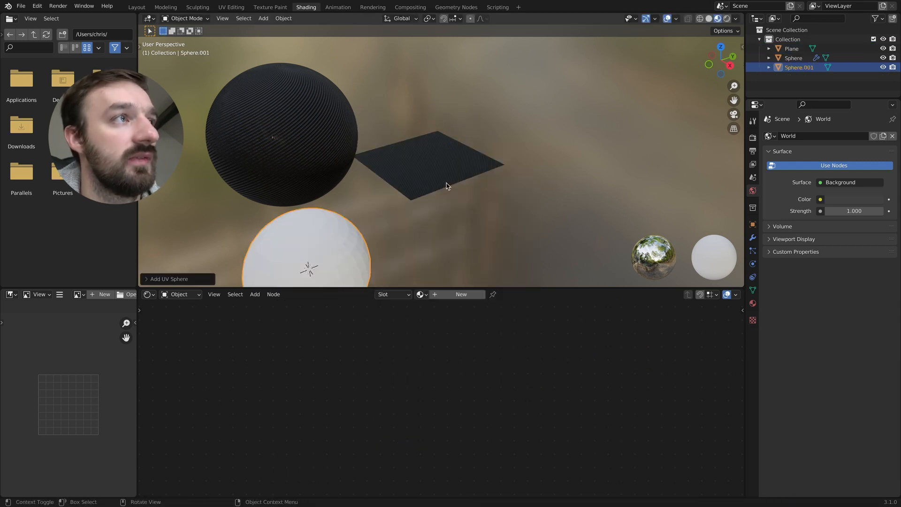
middle_drag(447, 185, 441, 182)
key(g)
key(x)
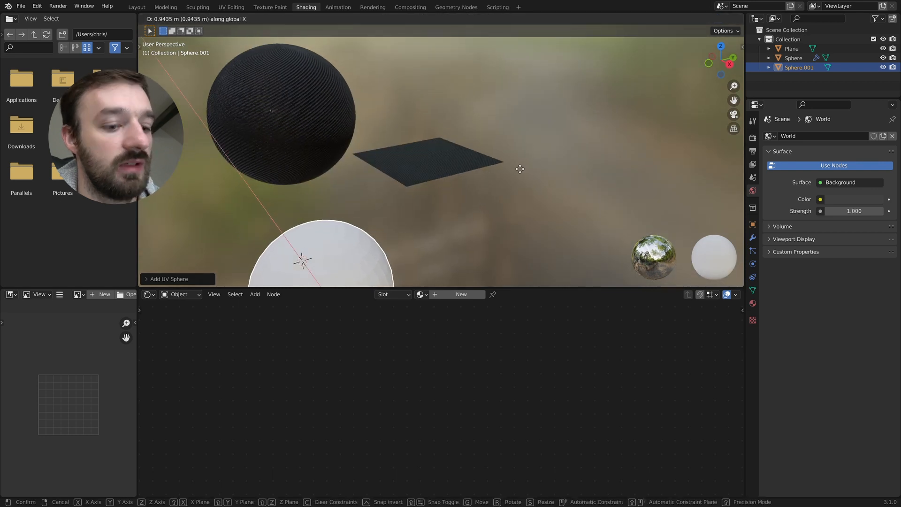
key(y)
click(566, 152)
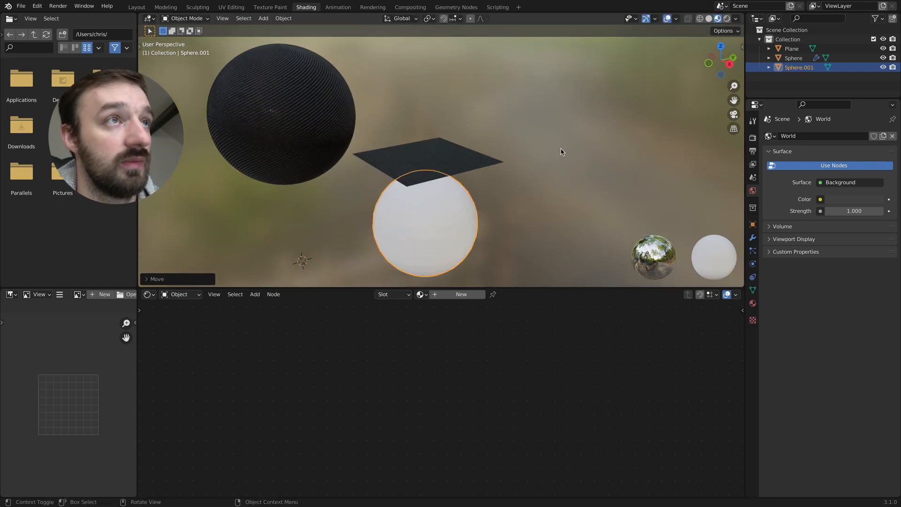
key(Delete)
Duplicate the carbon sphere and move the copy along the Y axis so it sits above the plane.
click(282, 121)
key(shift+d)
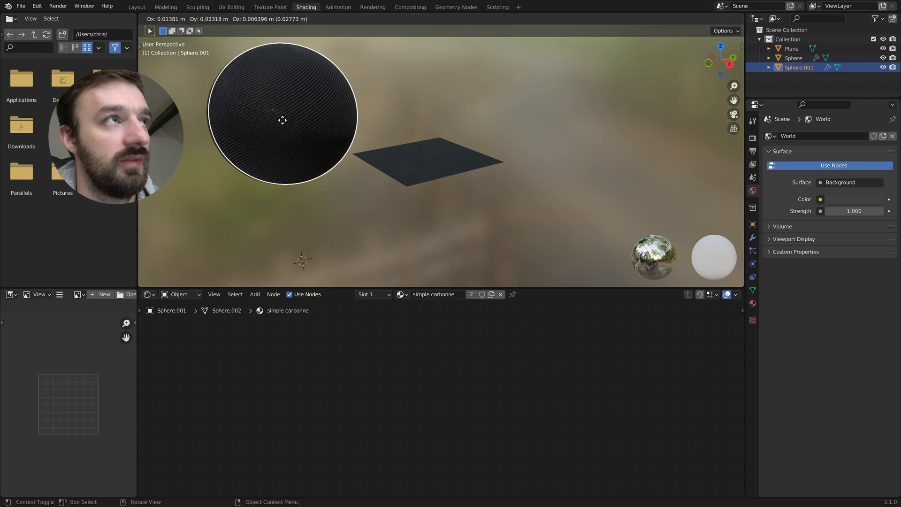
key(y)
click(423, 99)
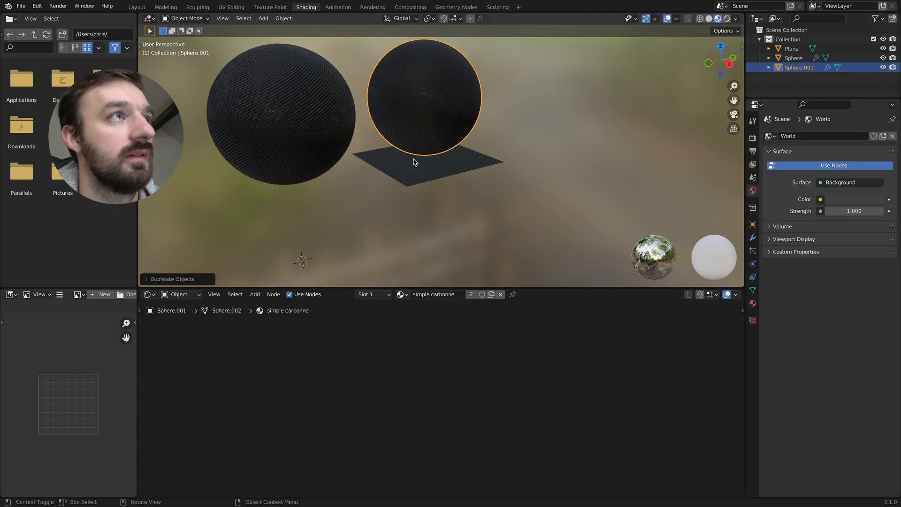
Assign the "procedural carbonne" material to the duplicated sphere.
click(413, 164)
click(429, 111)
click(401, 294)
click(429, 317)
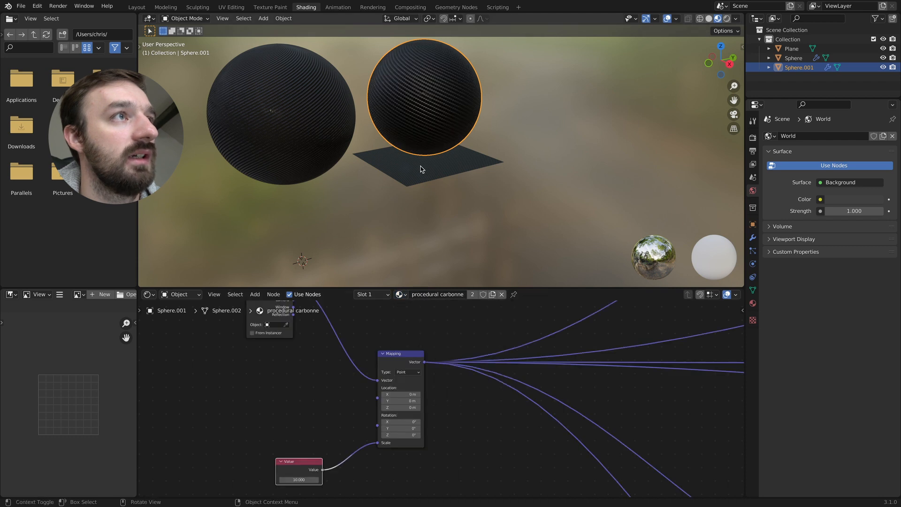
click(408, 174)
middle_drag(408, 173, 419, 113)
click(419, 112)
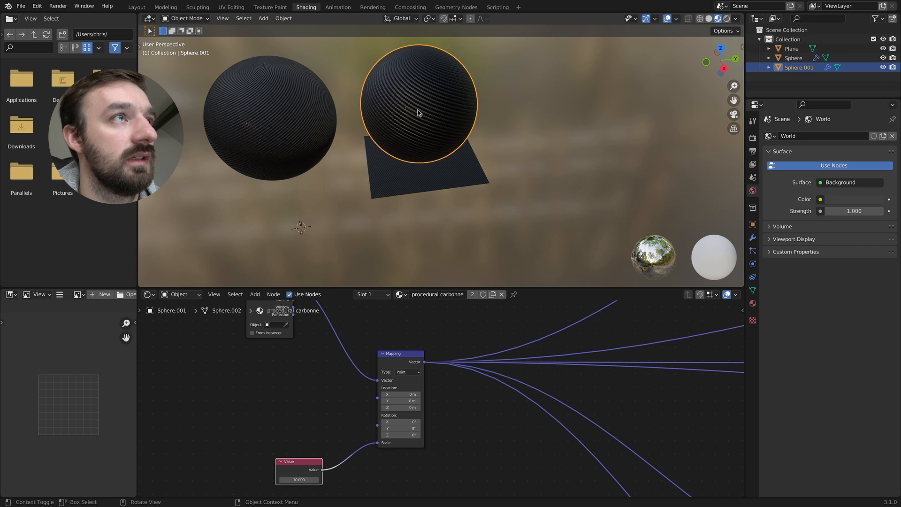
Move the duplicated carbon sphere along the Y axis so it sits closer beside the original sphere.
key(g)
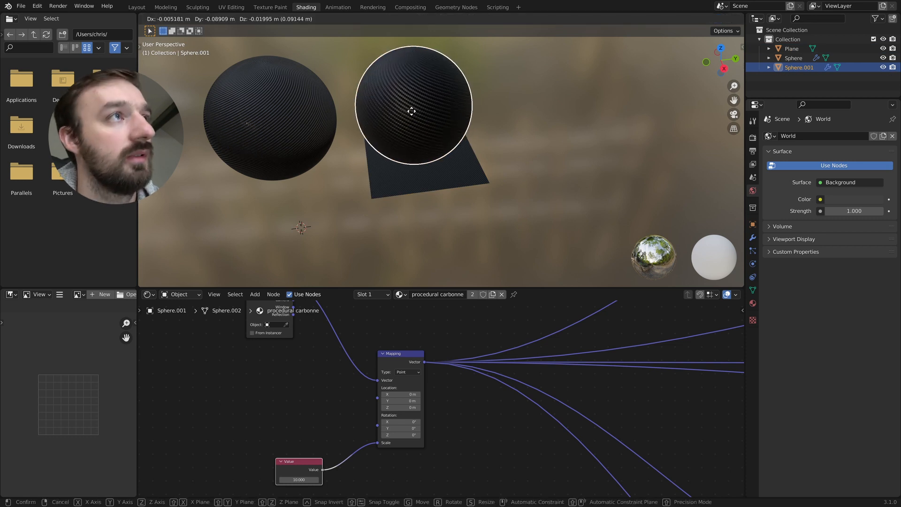
key(y)
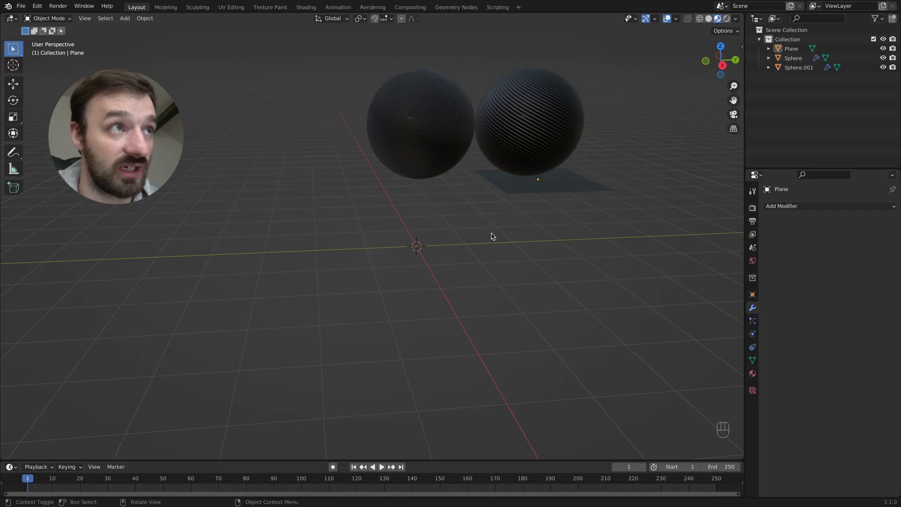
Paste the copied plate object into the scene and apply all of its modifiers.
key(super)
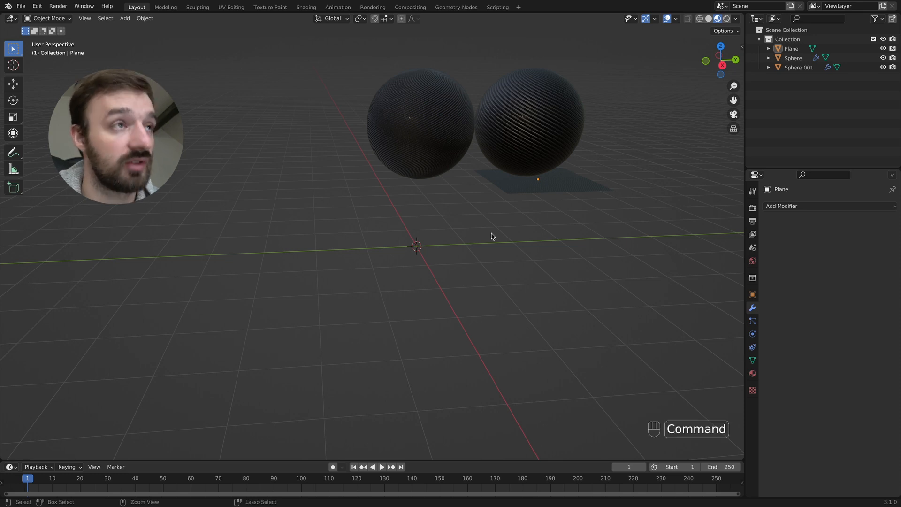
key(super+v)
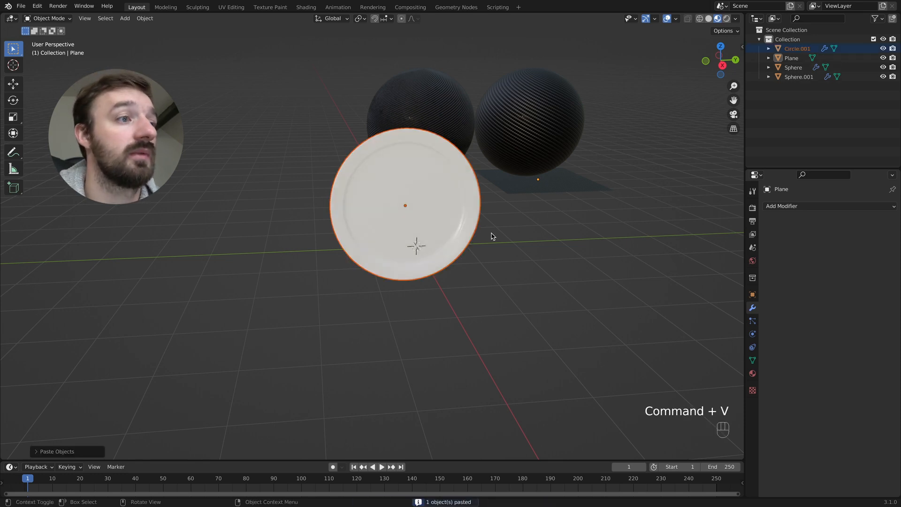
click(460, 217)
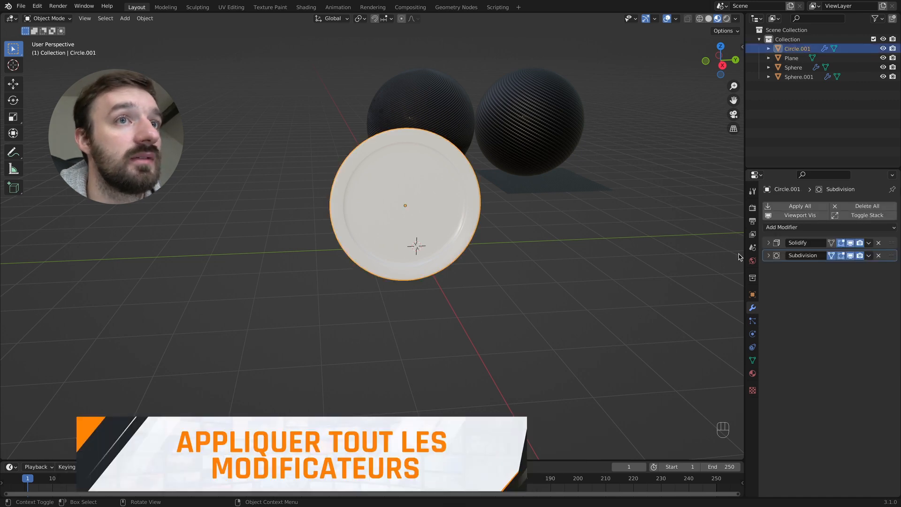
click(798, 206)
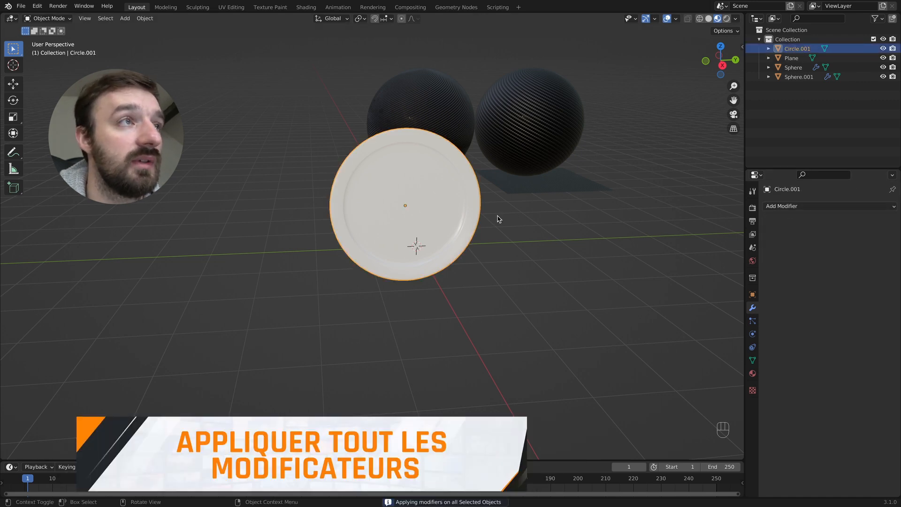
Hide the plane and both spheres in the viewport so only the plate is shown.
middle_drag(462, 216, 424, 206)
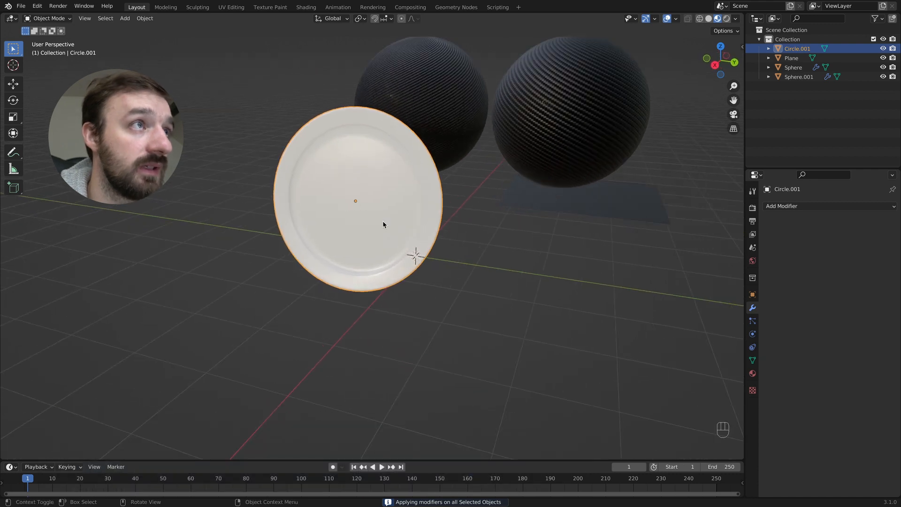
drag(883, 58, 885, 78)
middle_drag(396, 182, 416, 181)
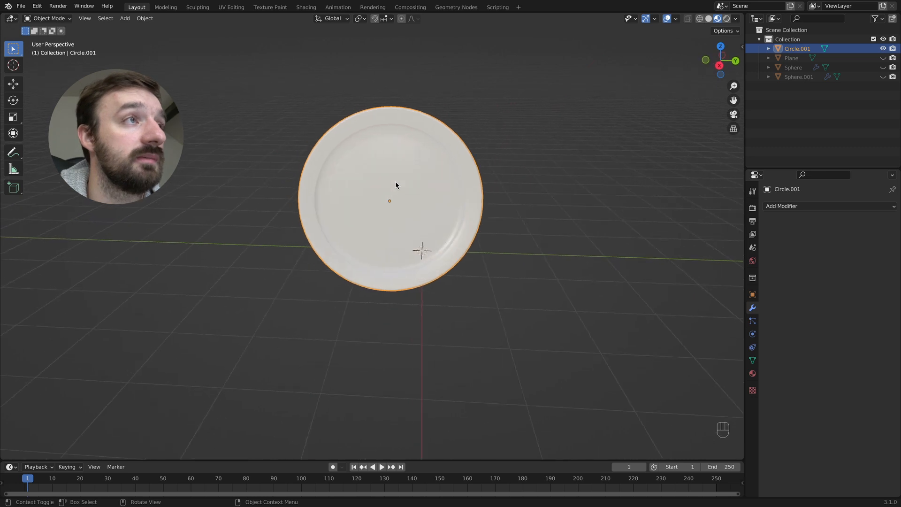
Add a Subdivision Surface modifier followed by a Displace modifier to the plate.
click(782, 206)
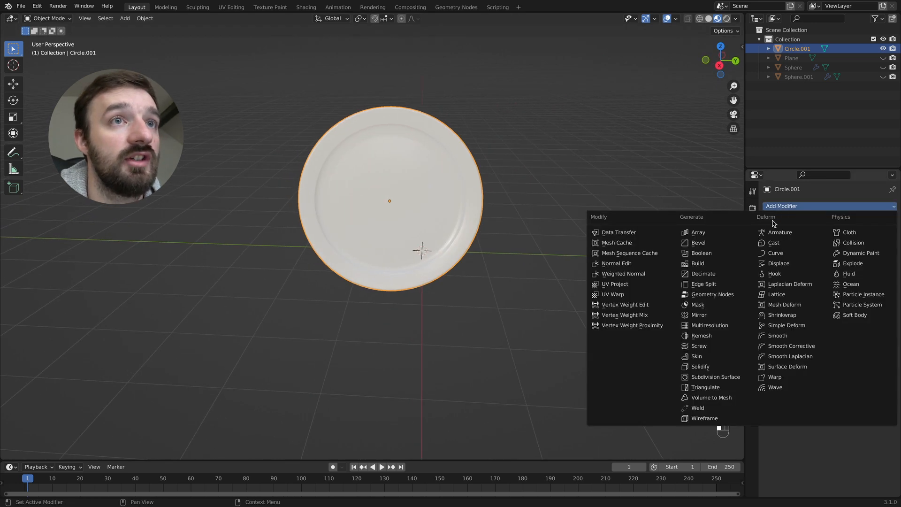
click(742, 377)
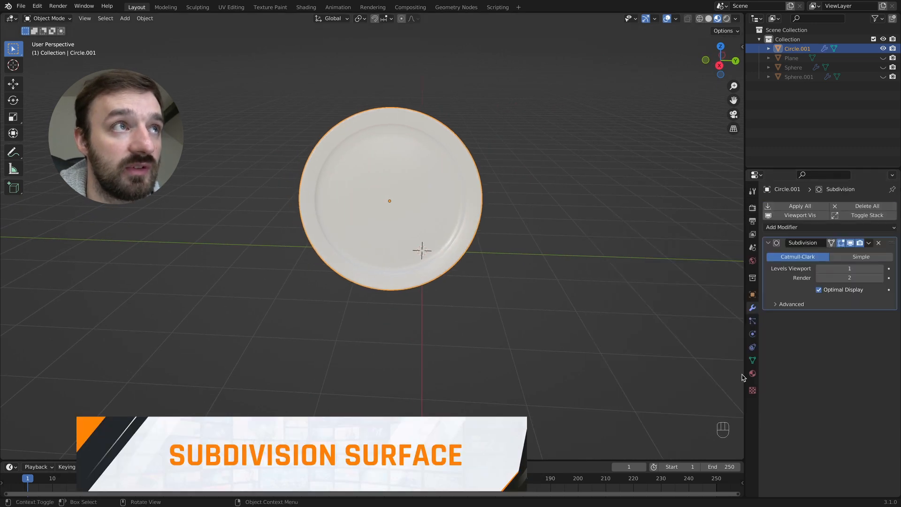
click(802, 228)
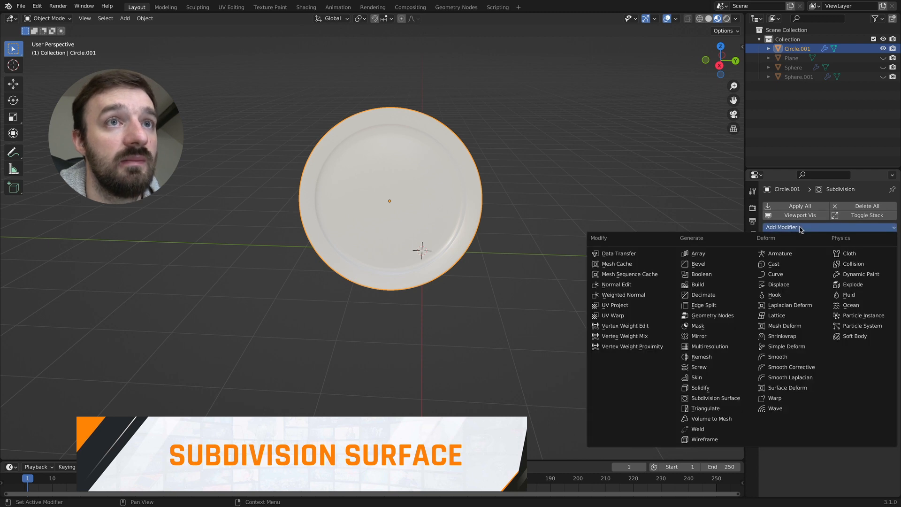
click(789, 285)
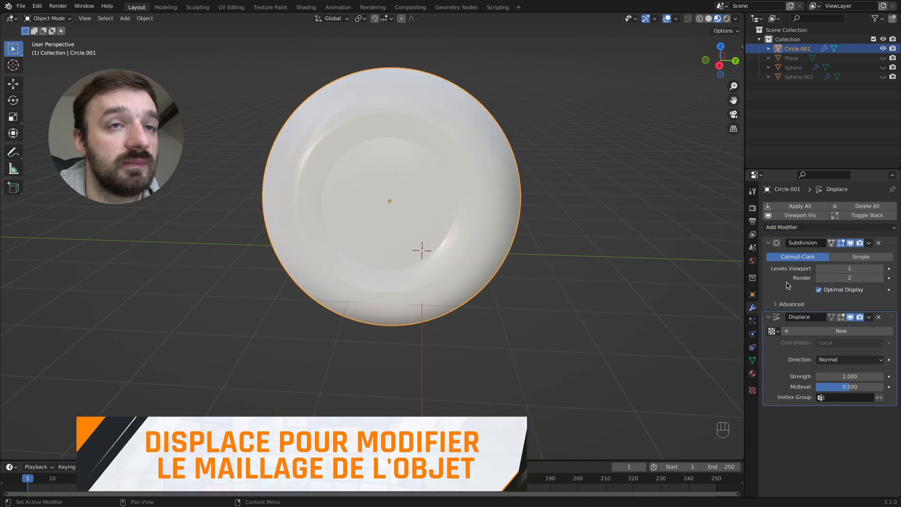
Create a new texture for the Displace modifier and load the carbon fiber "1K_normal.tif" image into it.
click(809, 331)
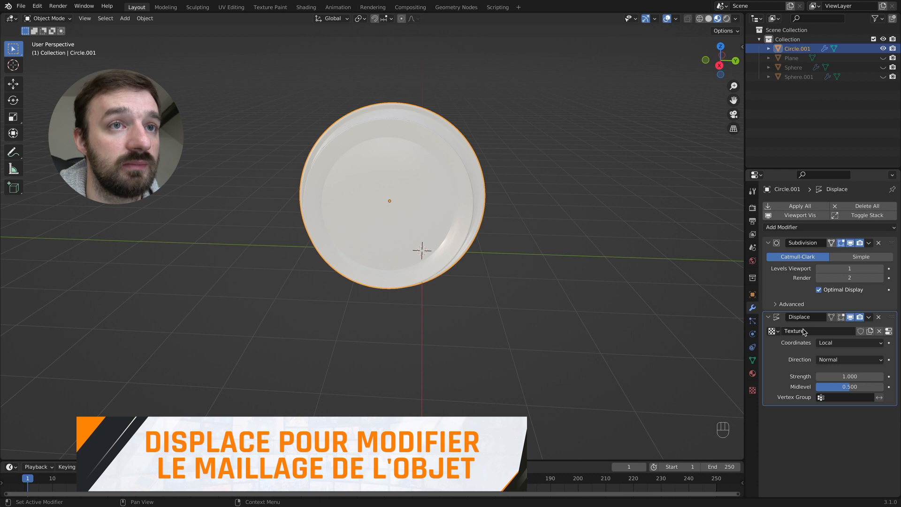
click(888, 331)
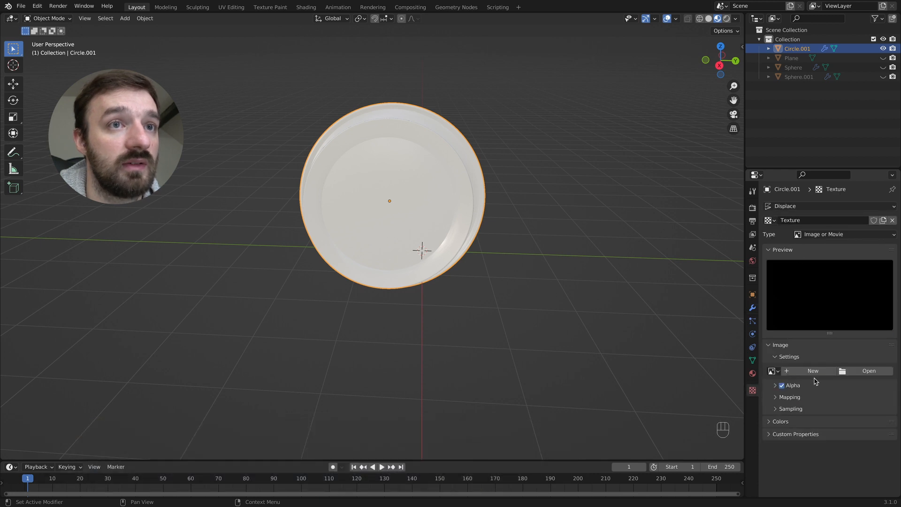
click(869, 371)
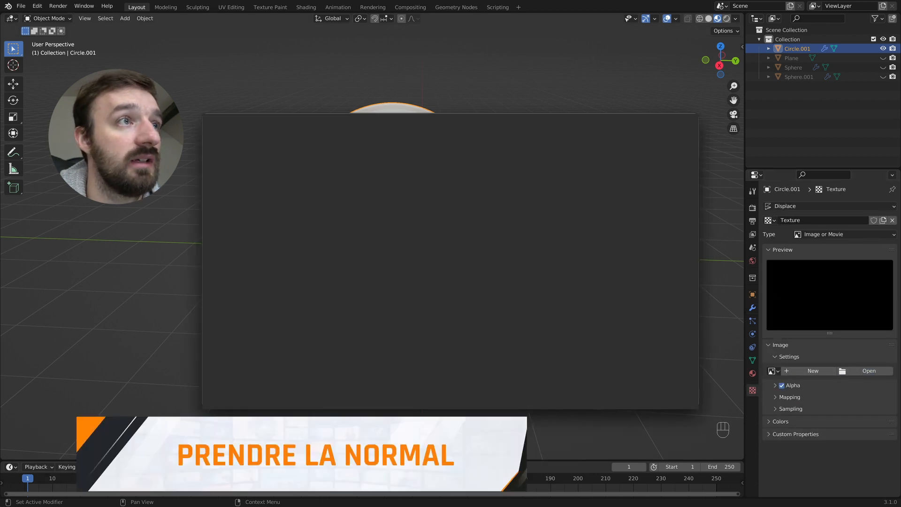
click(673, 402)
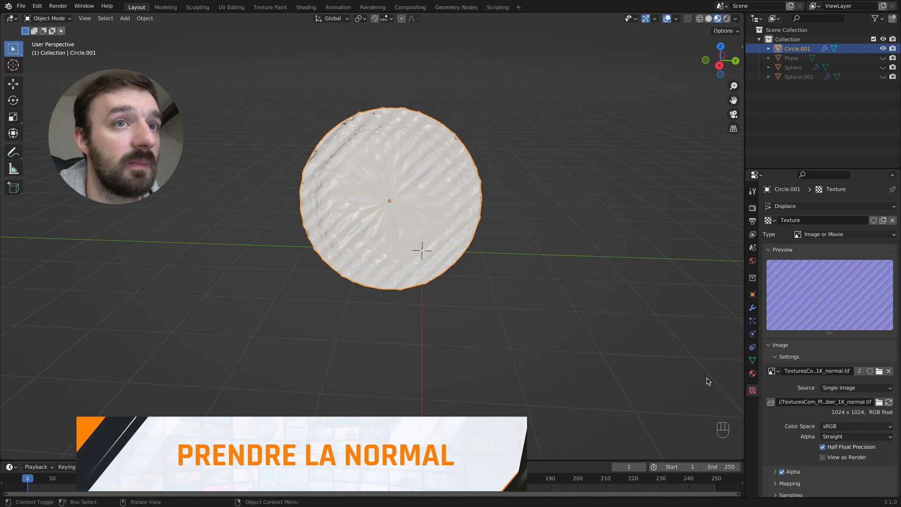
Unwrap the plate's entire mesh with Smart UV Project, editing the island margin before confirming.
super+scroll(438, 232, up, 3)
super+scroll(403, 131, down, 2)
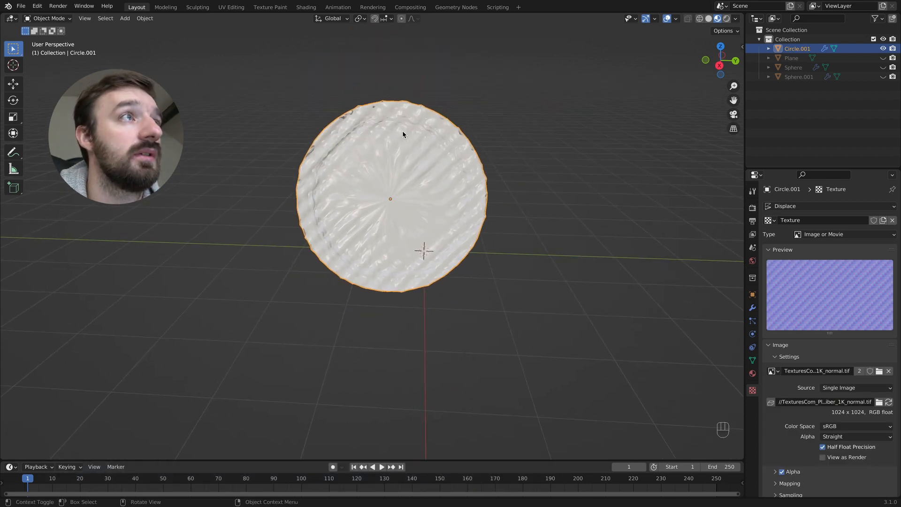
key(Tab)
key(a)
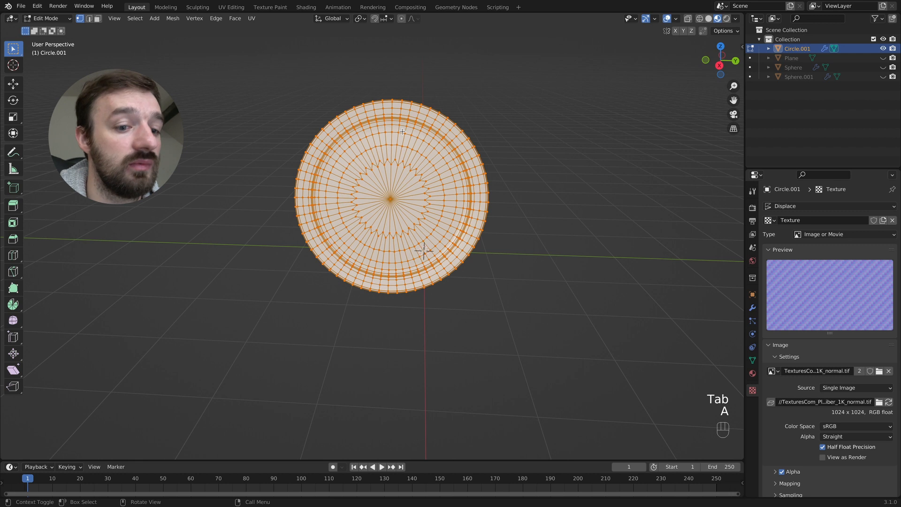
click(254, 18)
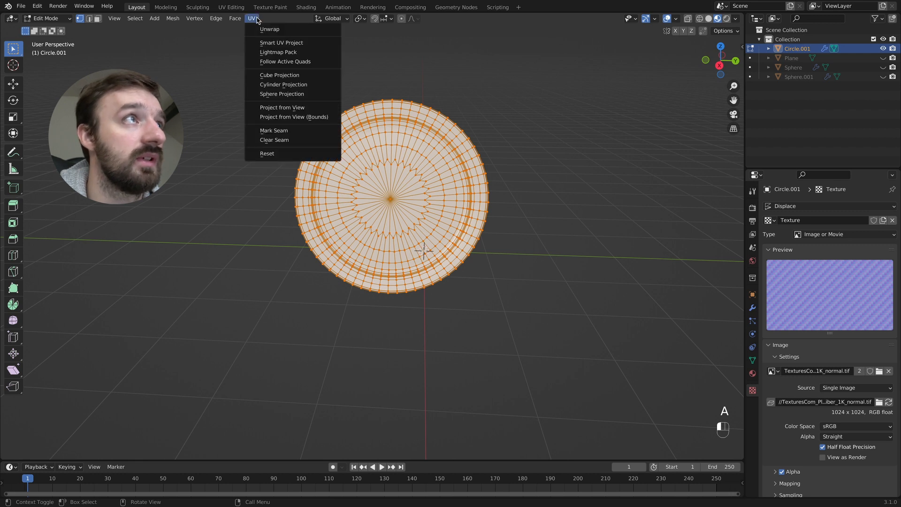
click(287, 47)
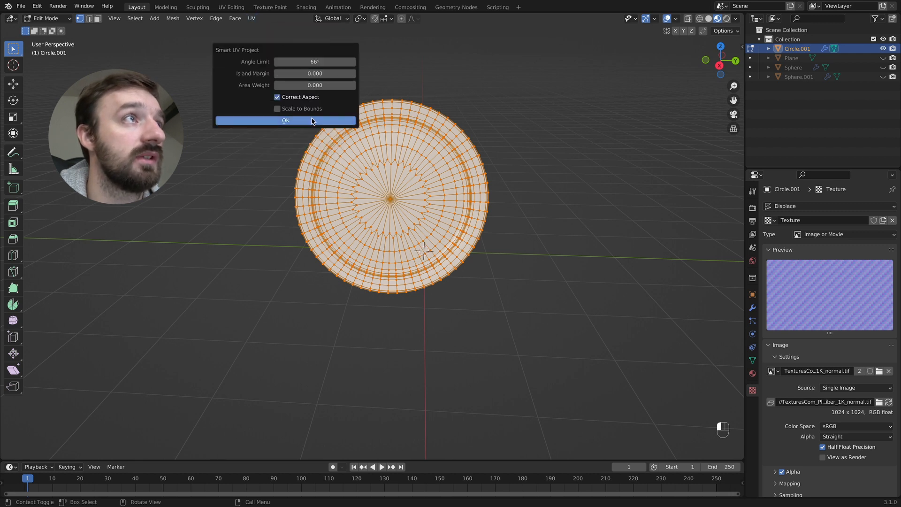
key(shift)
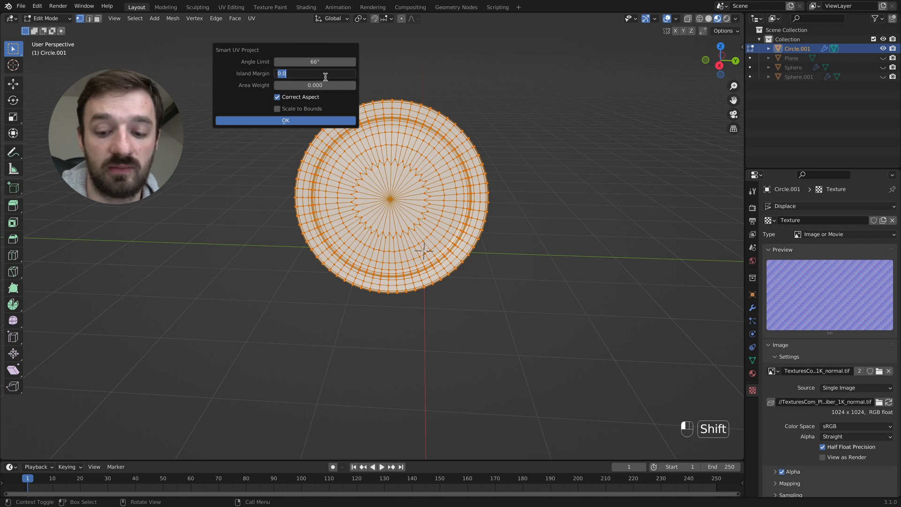
click(296, 120)
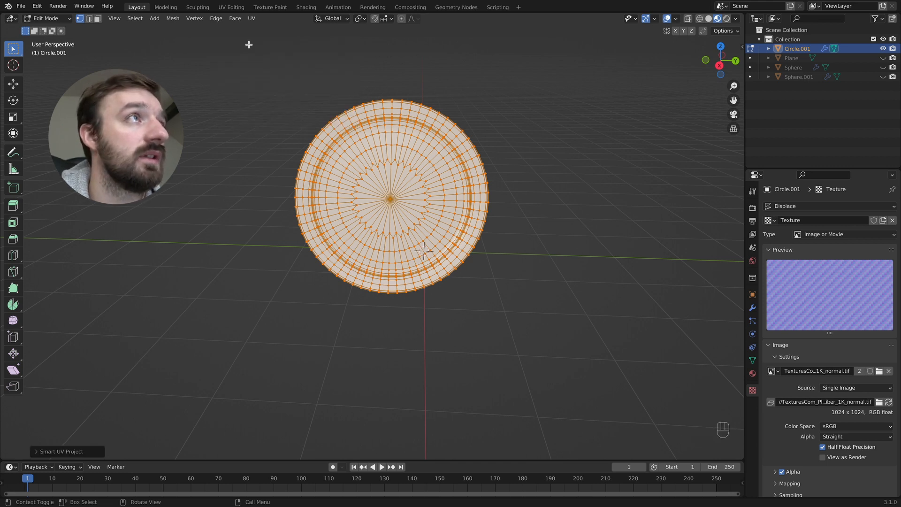
Inspect the plate's UV layout in the UV Editing workspace, then return to the Layout workspace in Object Mode.
click(231, 8)
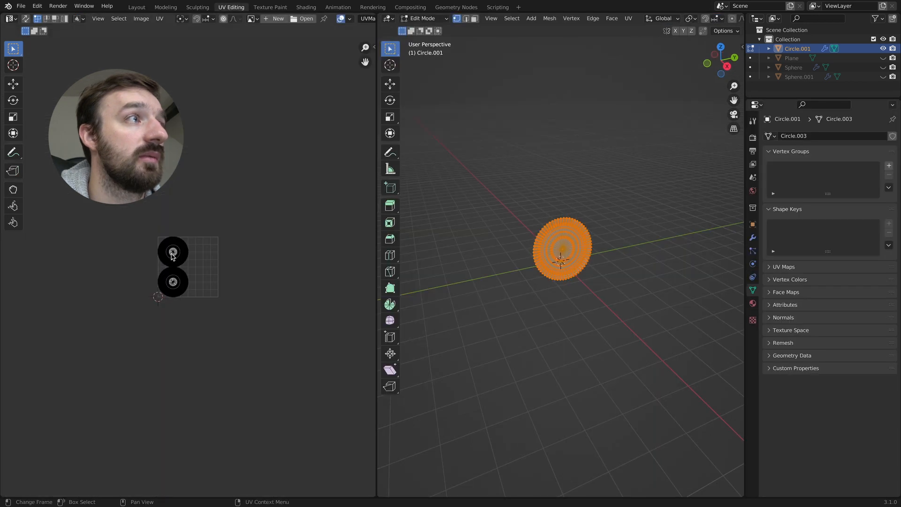
key(s)
click(513, 236)
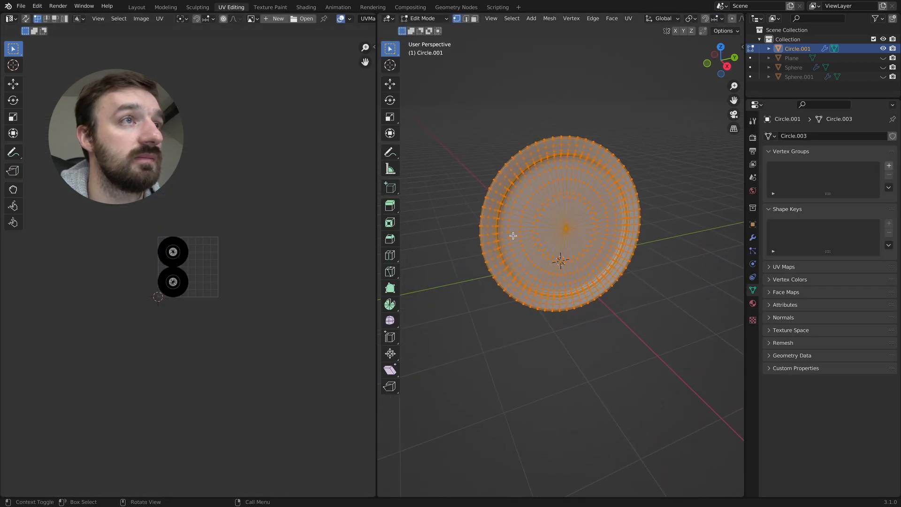
click(136, 7)
key(Tab)
key(Tab)
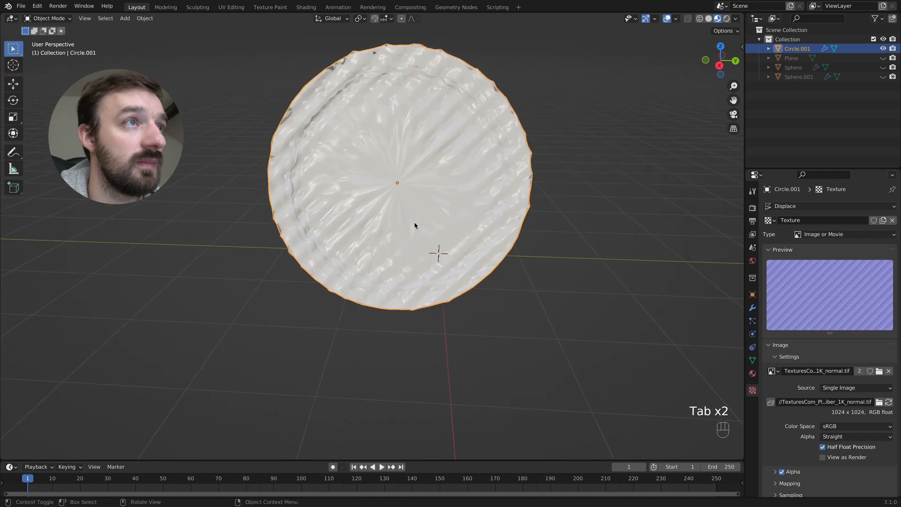
Set the plate's Displace modifier to a strength of 0.3 and a midlevel of 0.616.
click(752, 310)
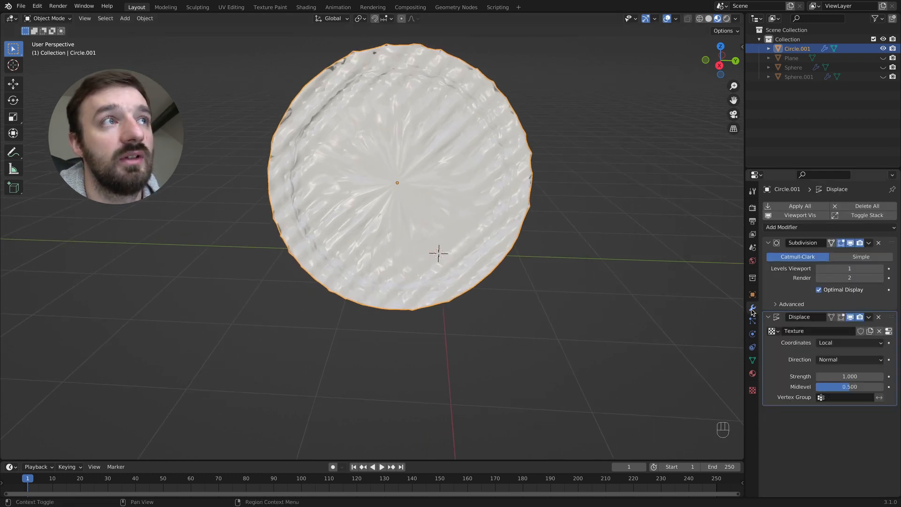
click(845, 375)
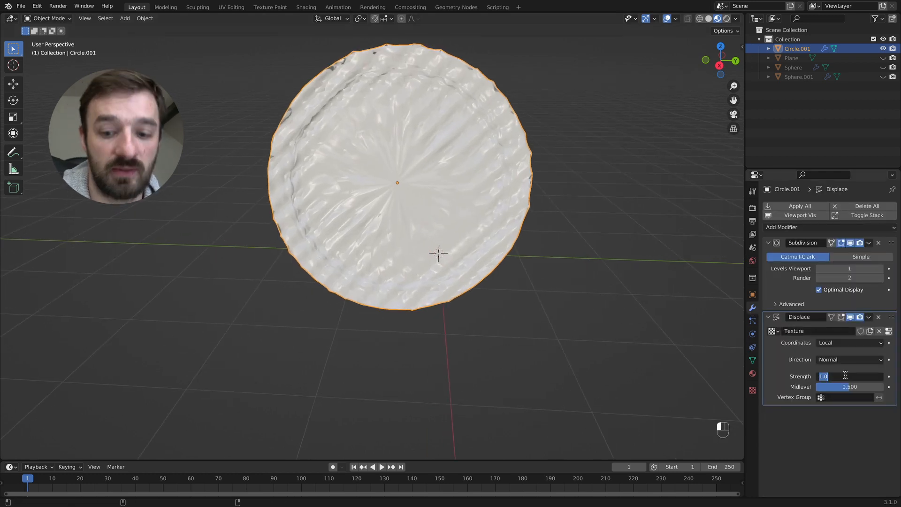
key(shift)
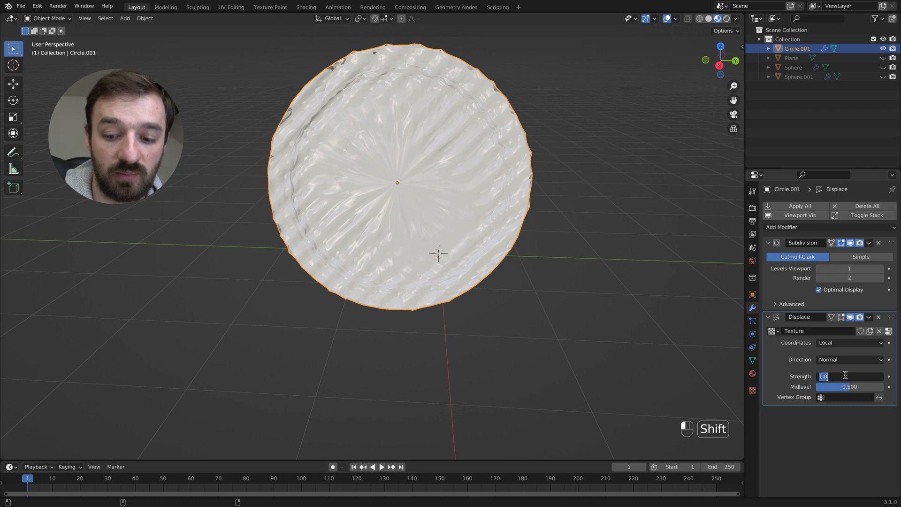
text(.1)
key(Return)
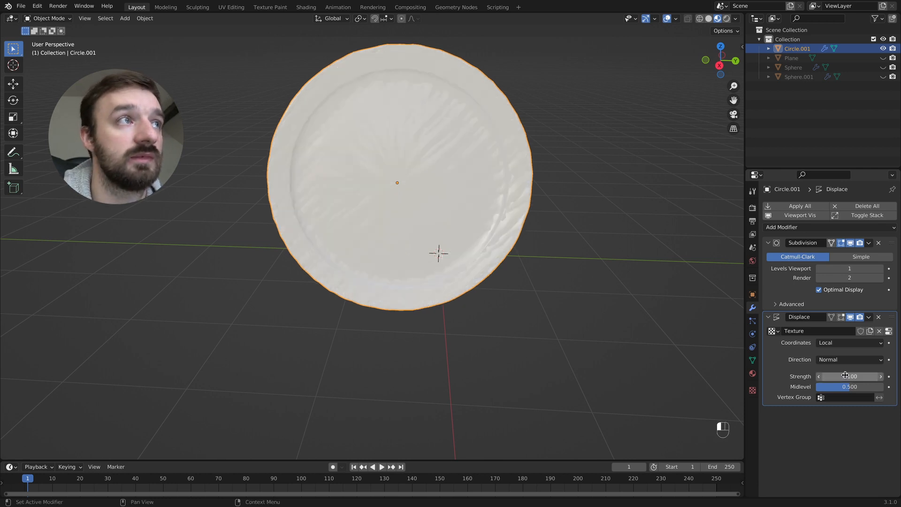
click(881, 377)
click(882, 376)
drag(850, 386, 855, 387)
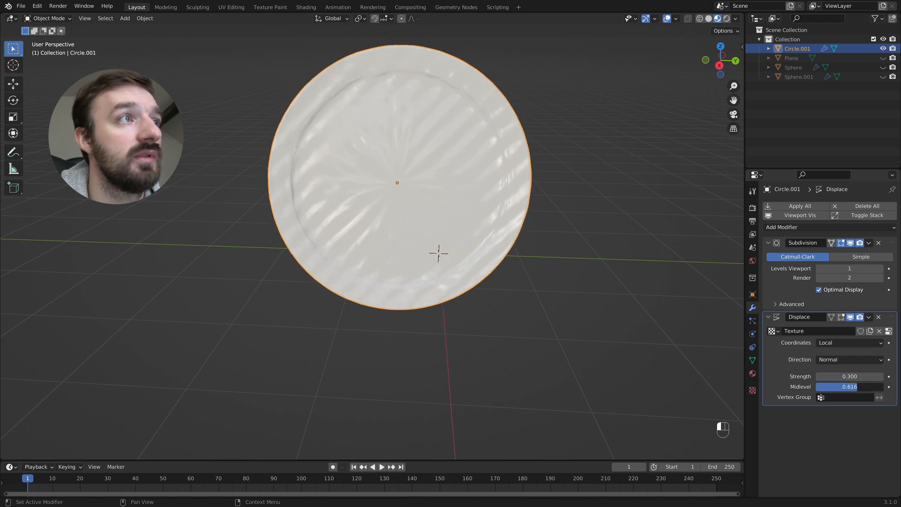
Raise the Subdivision modifier's viewport level on the plate to 5.
click(881, 269)
click(881, 269)
click(881, 269)
click(881, 269)
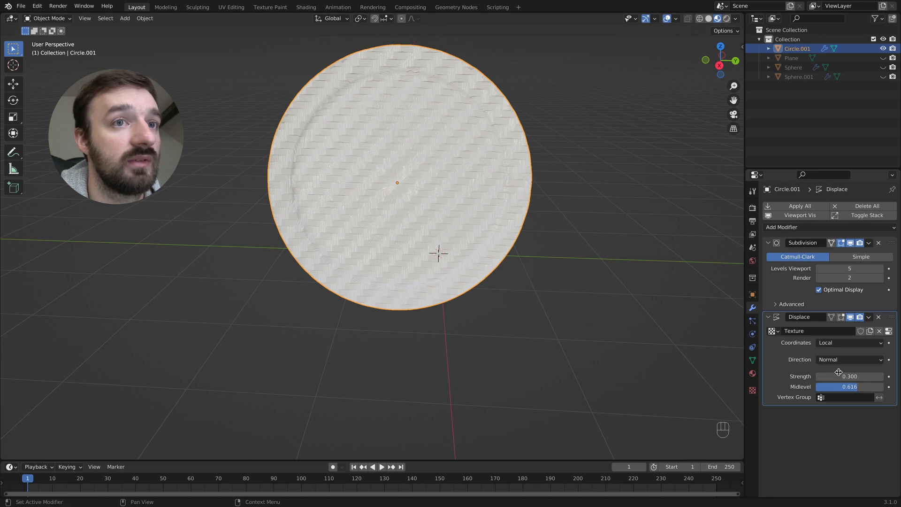
Examine the displaced weave relief on the plate's surface up close and from several angles.
scroll(427, 236, up, 2)
super+scroll(428, 233, up, 3)
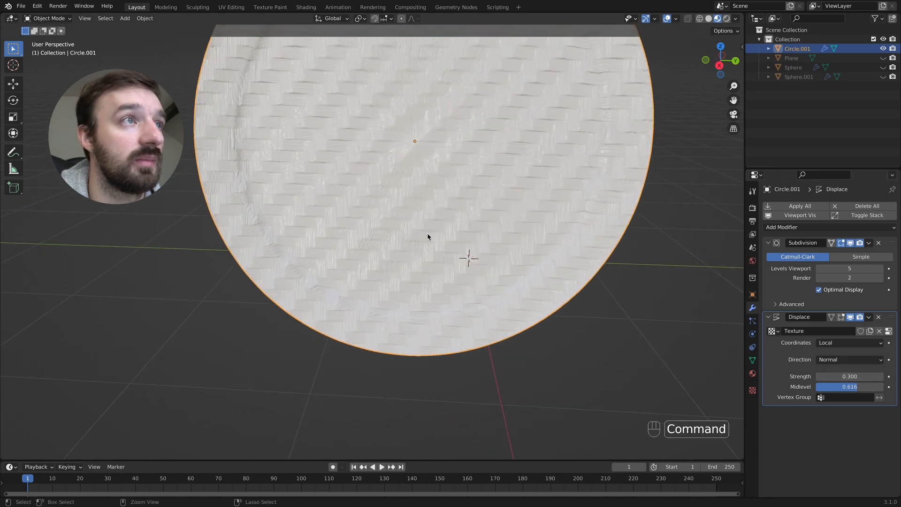
scroll(426, 231, left, 2)
super+scroll(427, 231, down, 3)
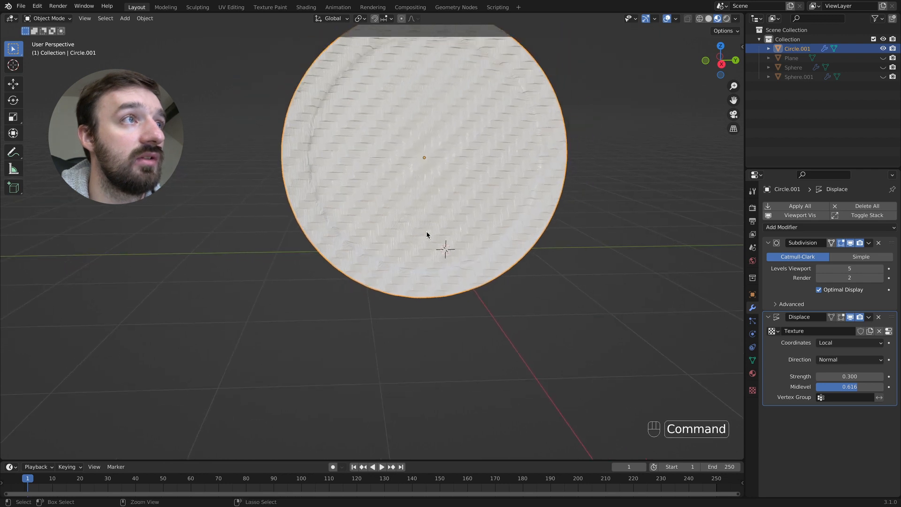
scroll(427, 231, left, 2)
super+scroll(426, 231, up, 2)
super+scroll(426, 232, down, 2)
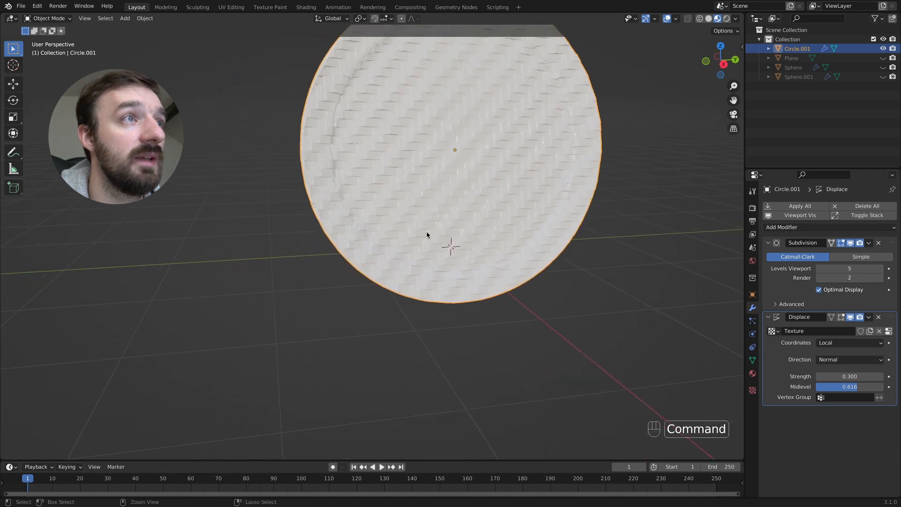
scroll(426, 231, left, 2)
super+scroll(426, 231, up, 3)
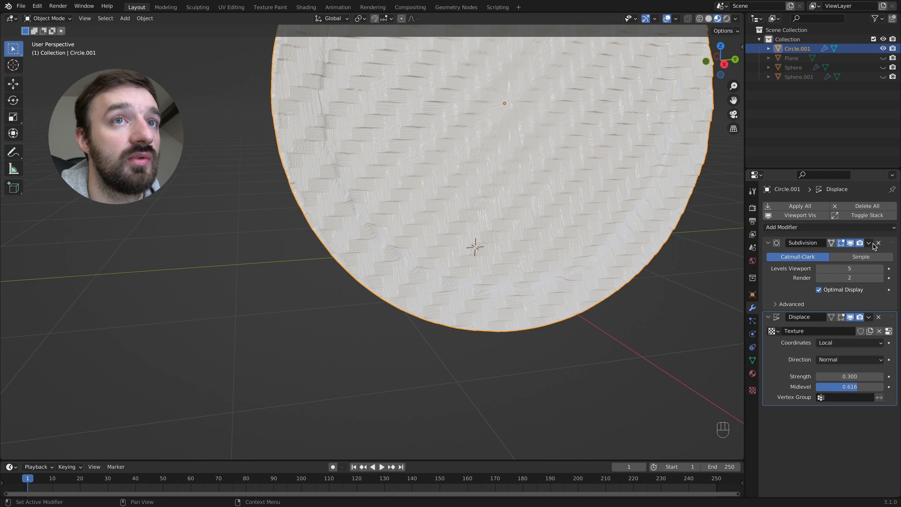
Apply all modifiers on the plate and check its resulting mesh in Edit Mode.
click(780, 208)
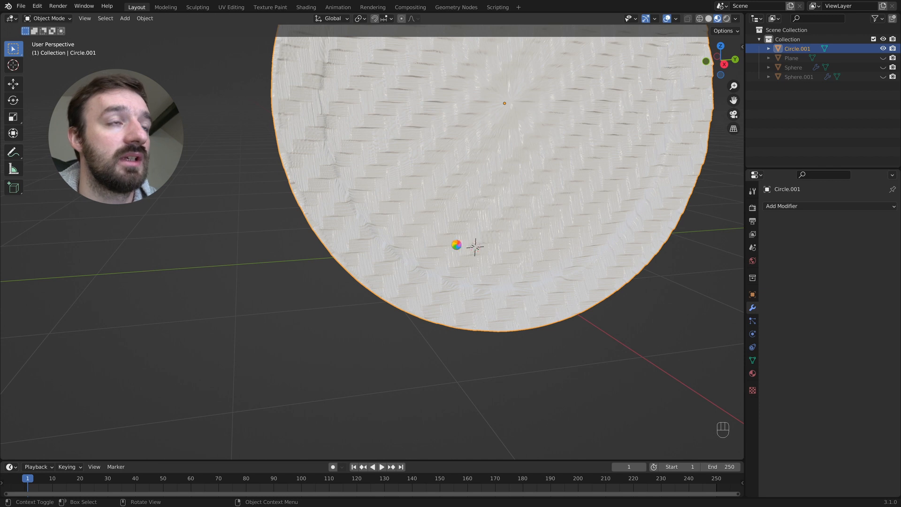
key(Tab)
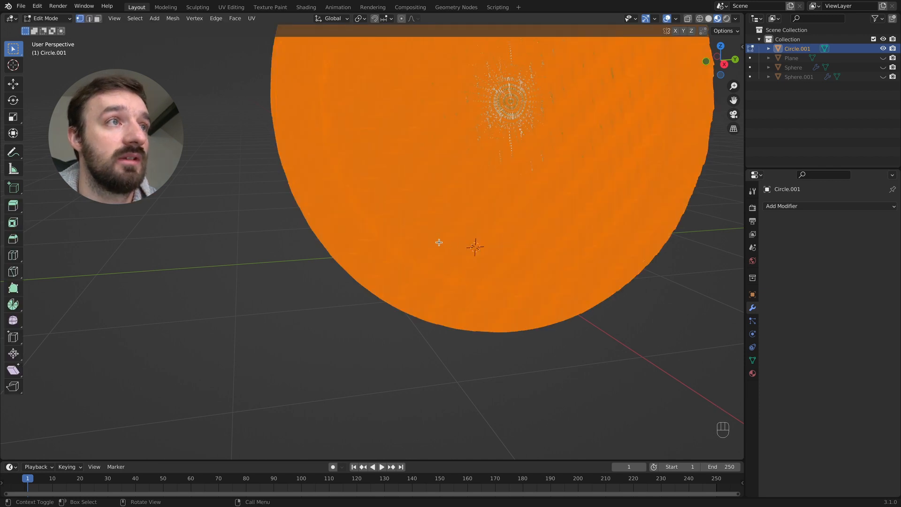
key(Tab)
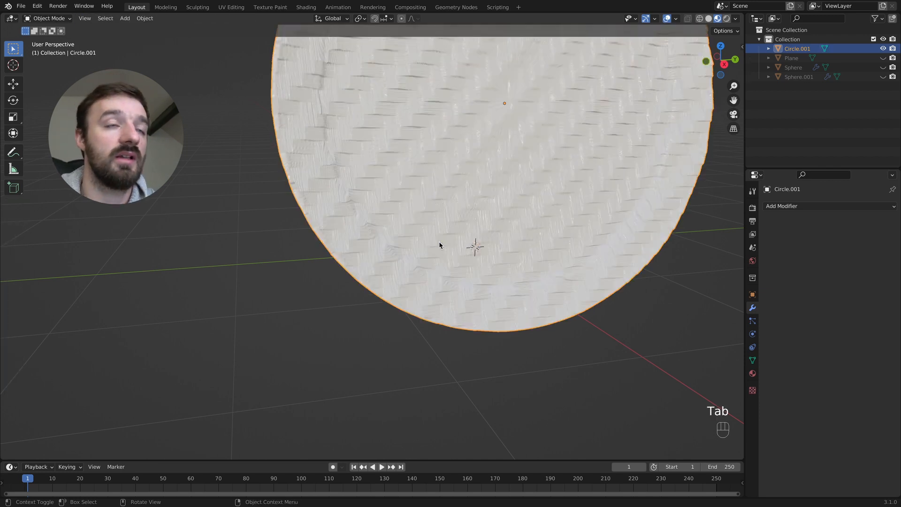